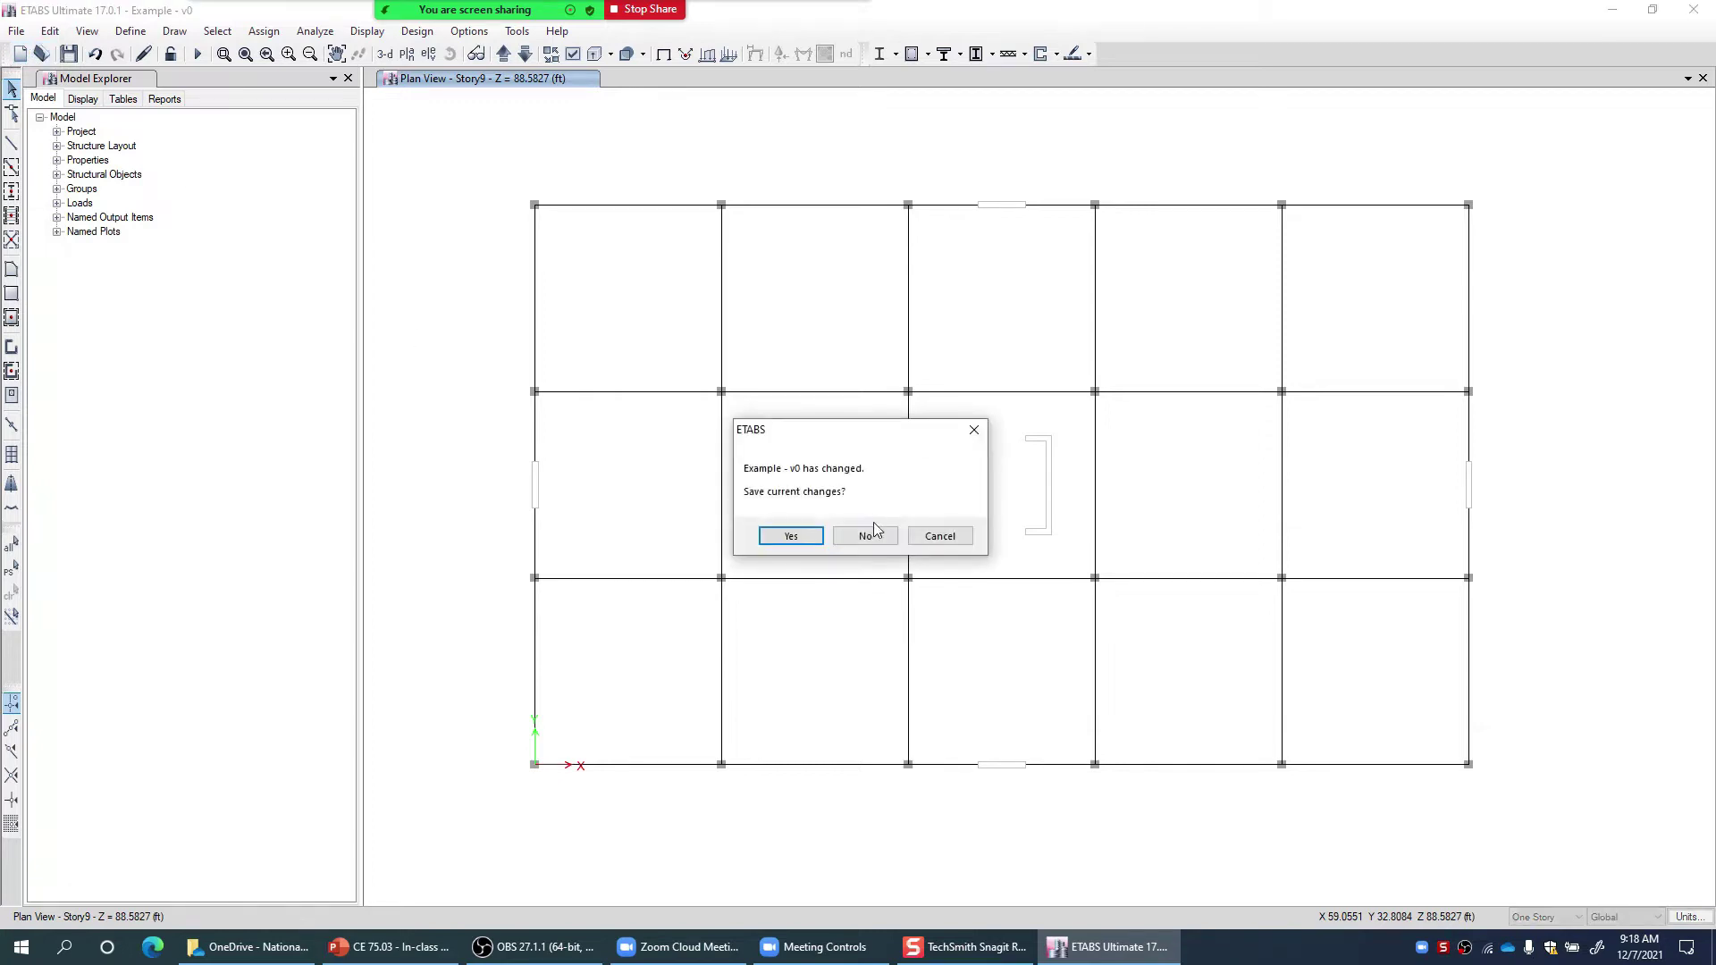
Discard the unsaved model changes, show the building in 3-D, and open the Display menu
{"action": "left_click", "coordinate": [876, 534]}
{"action": "left_click", "coordinate": [384, 53]}
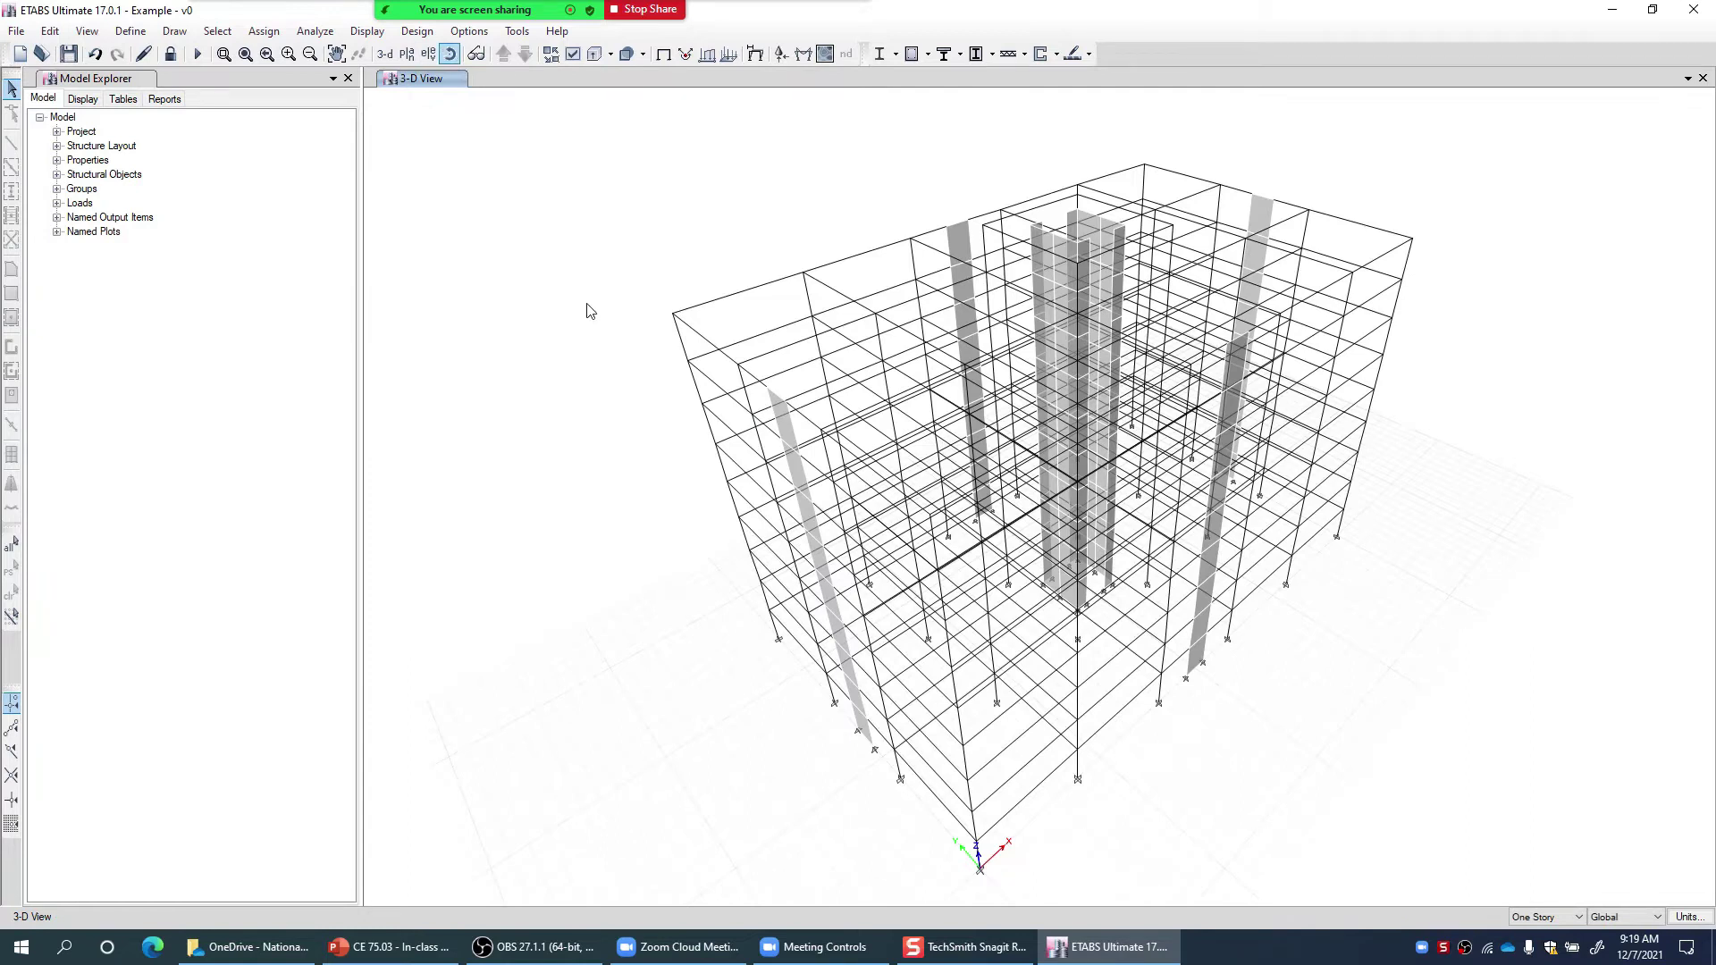
{"action": "left_click", "coordinate": [366, 31]}
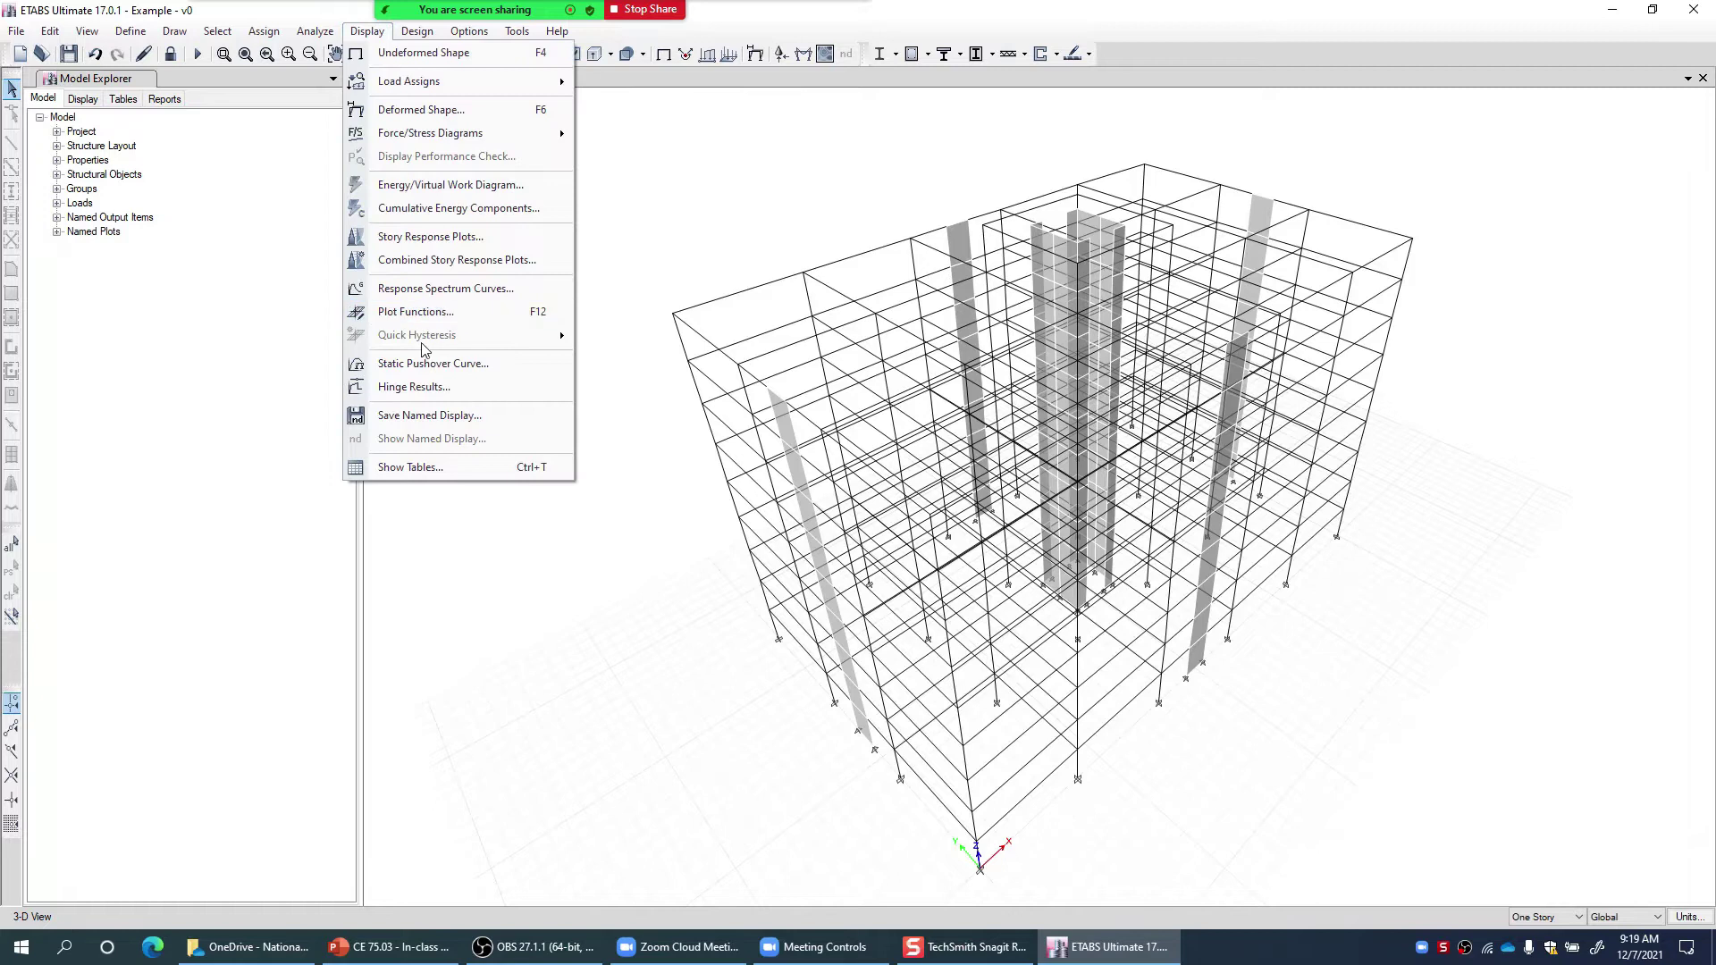
Plot the Mode1_Push base shear versus monitored displacement curve in a widened graph and read a point
{"action": "left_click", "coordinate": [503, 364]}
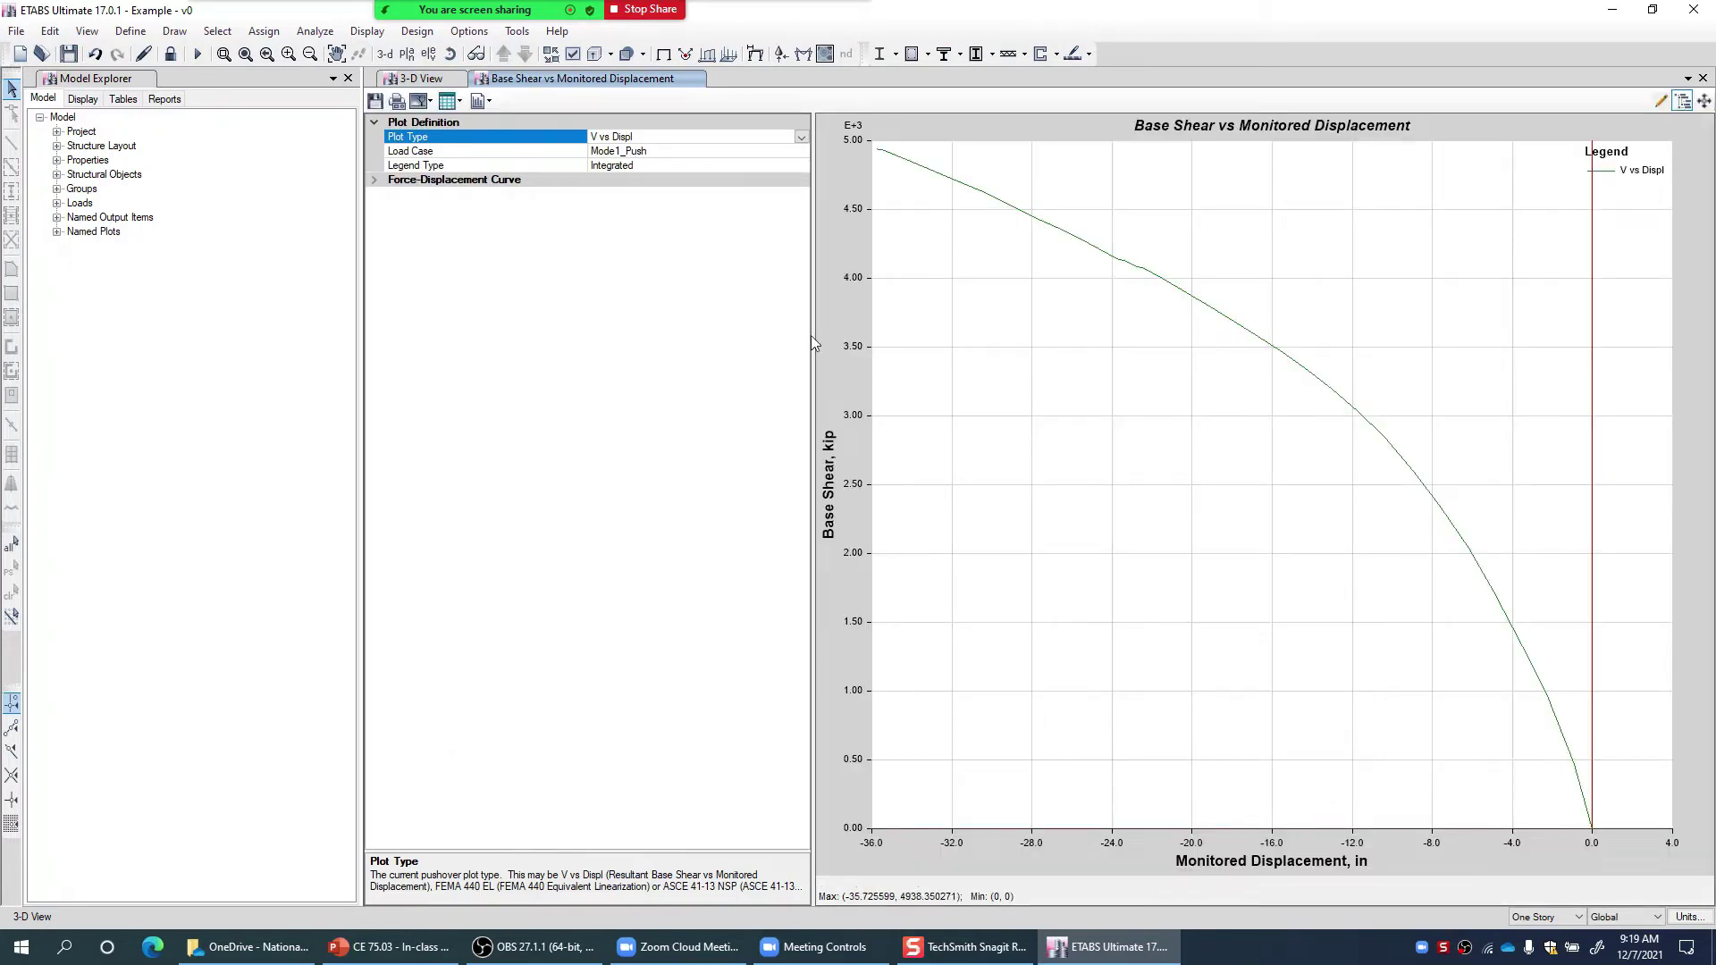
{"action": "left_click_drag", "start_coordinate": [812, 334], "coordinate": [717, 342]}
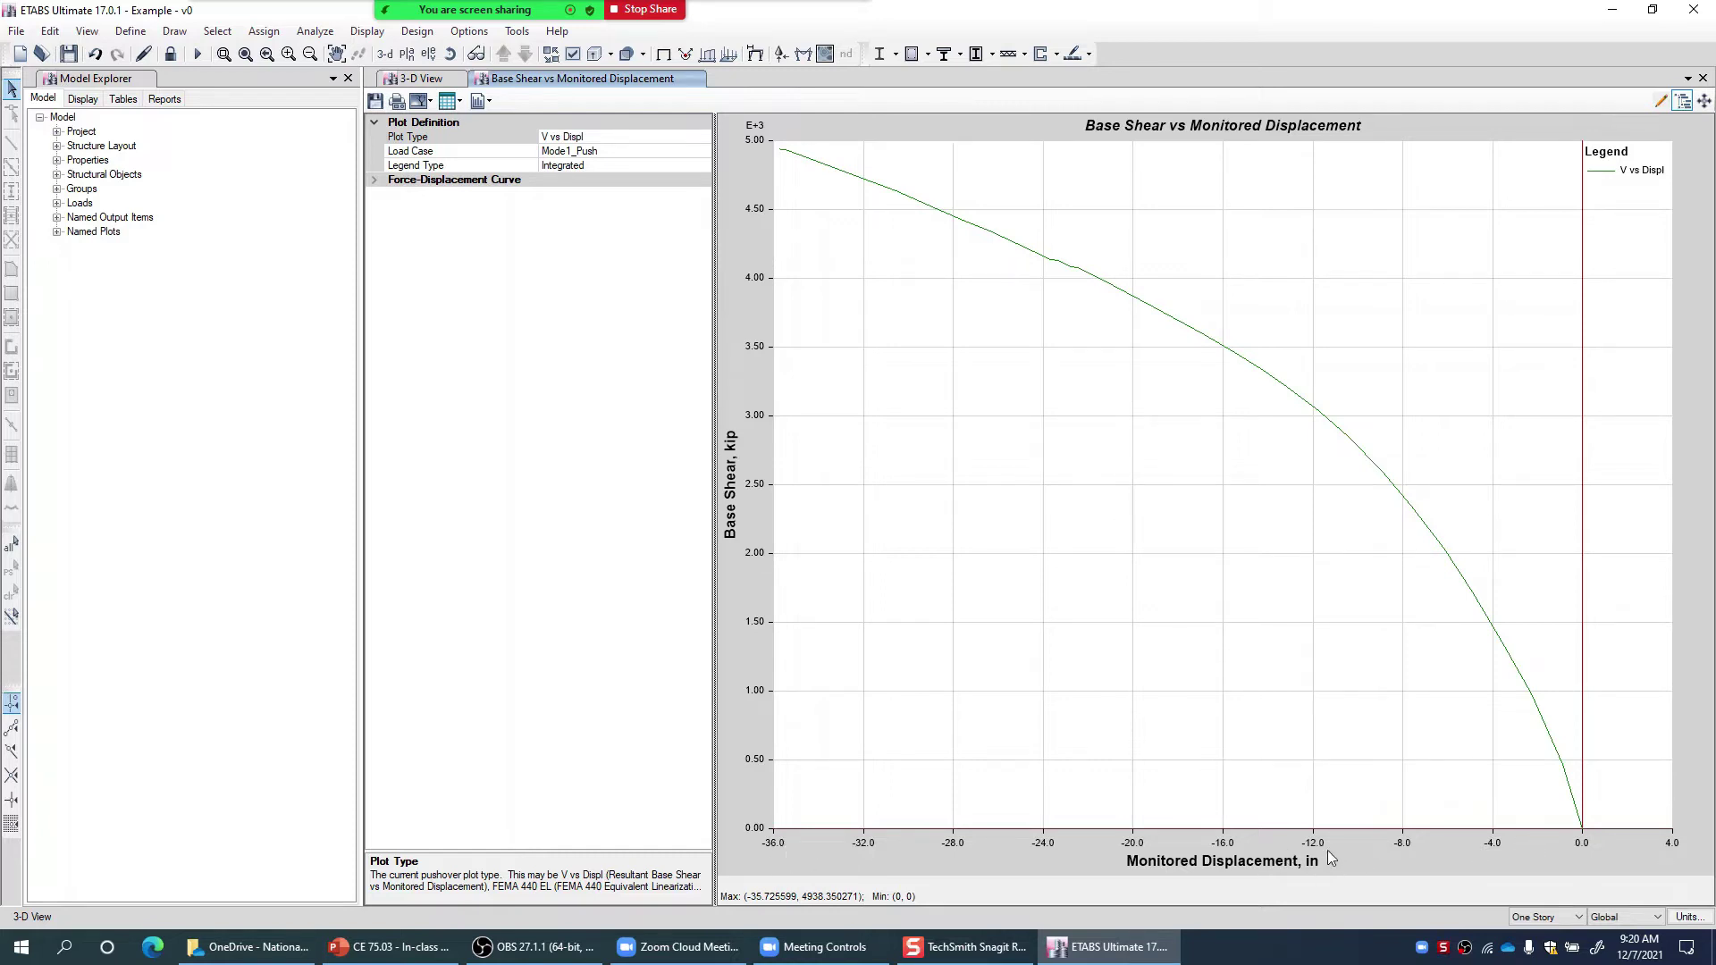
{"action": "left_click", "coordinate": [1012, 822]}
Check the Load Case list and keep Mode1_Push as the plotted case
{"action": "left_click", "coordinate": [594, 153]}
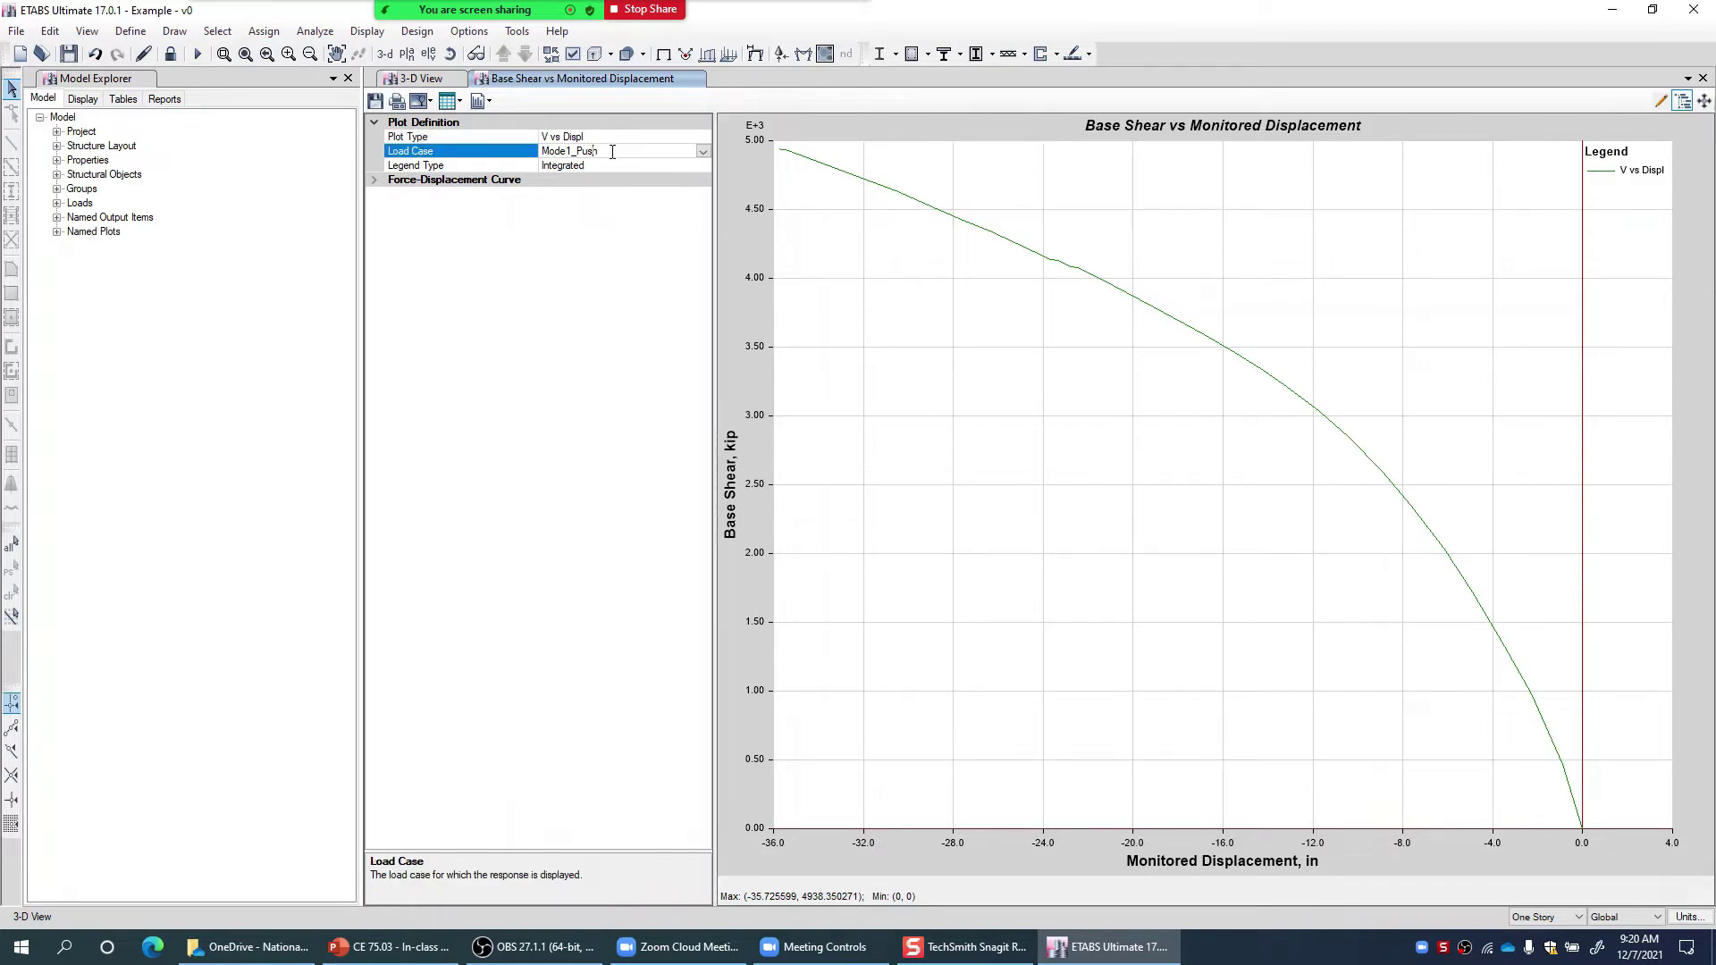
{"action": "left_click", "coordinate": [702, 153]}
{"action": "left_click", "coordinate": [702, 153]}
Expand the Force-Displacement Curve line style settings, read a curve point, and show the Formatted/Unformatted choices
{"action": "left_click", "coordinate": [374, 180]}
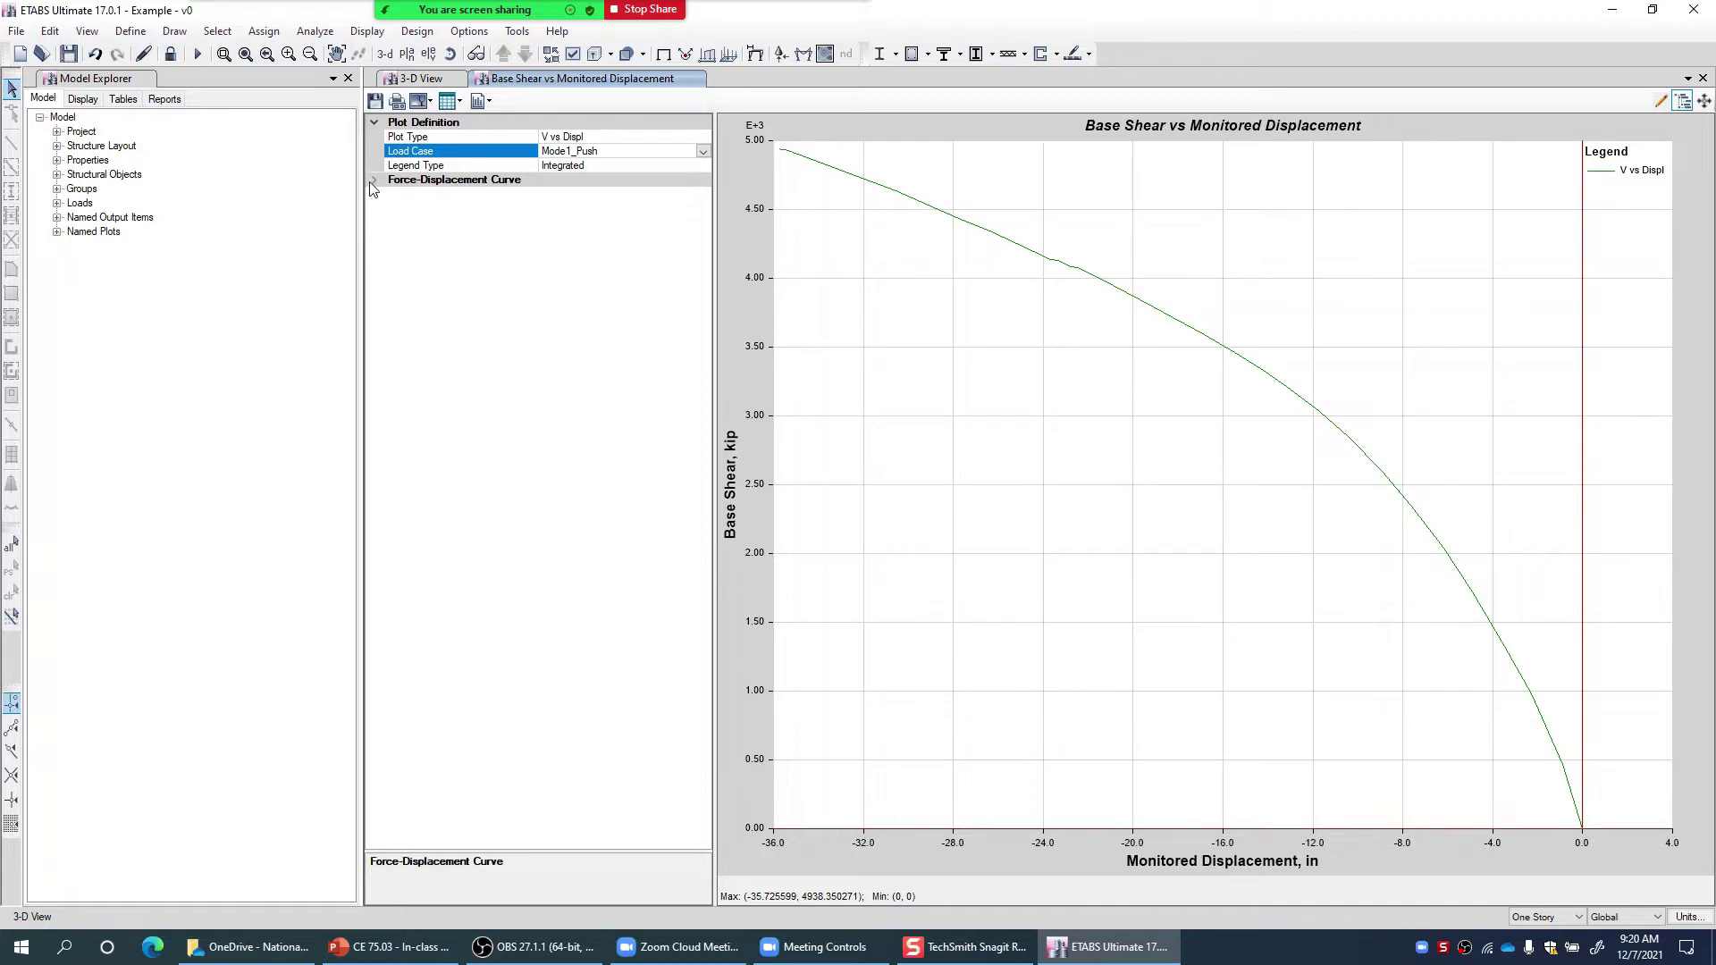
{"action": "left_click", "coordinate": [1083, 430]}
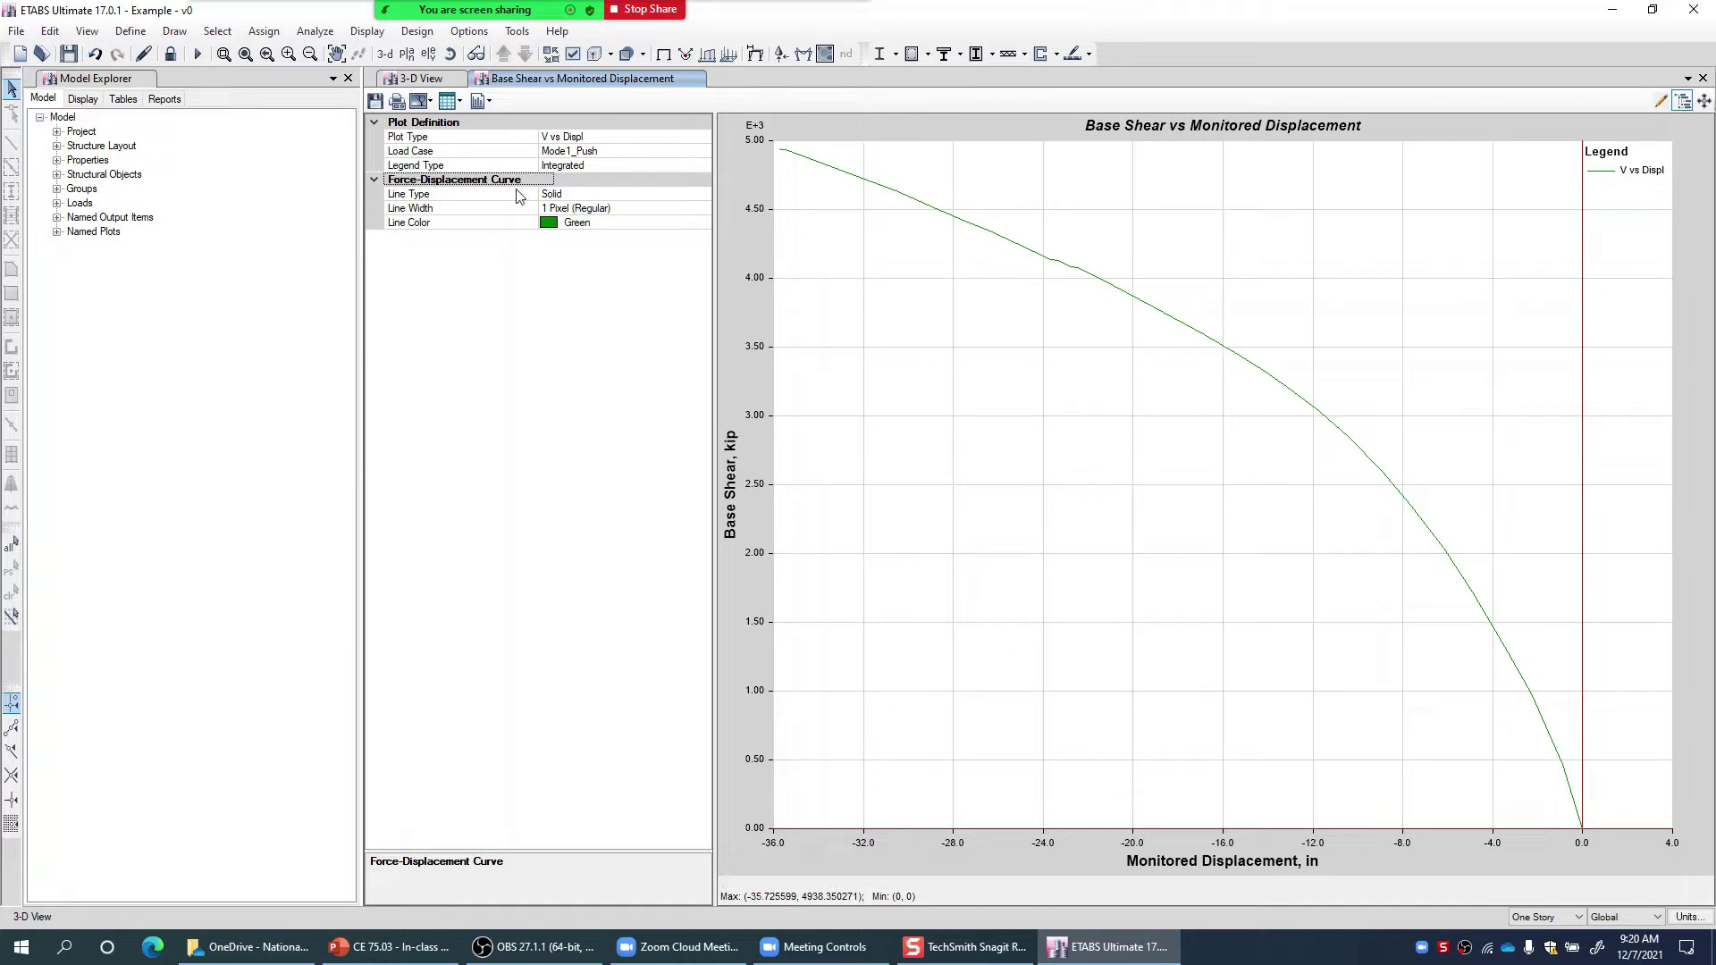
{"action": "left_click", "coordinate": [451, 104]}
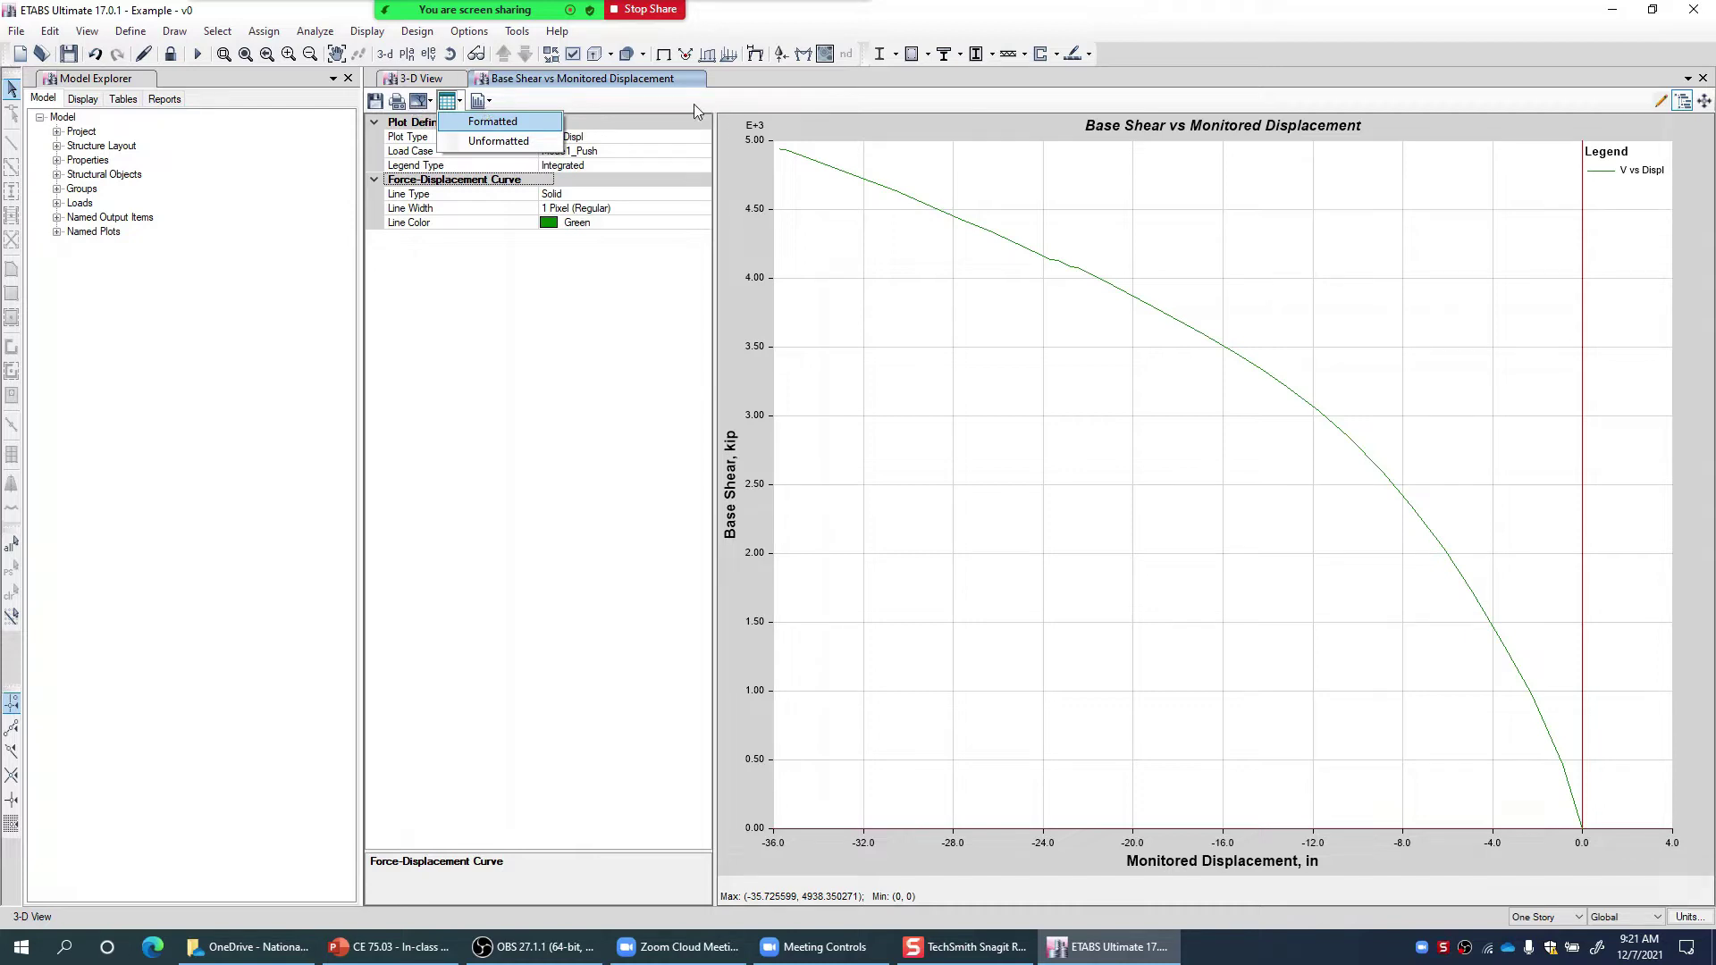
Show the curve data as a Formatted table and scroll through its 35 steps of hinge-state counts
{"action": "left_click", "coordinate": [487, 121]}
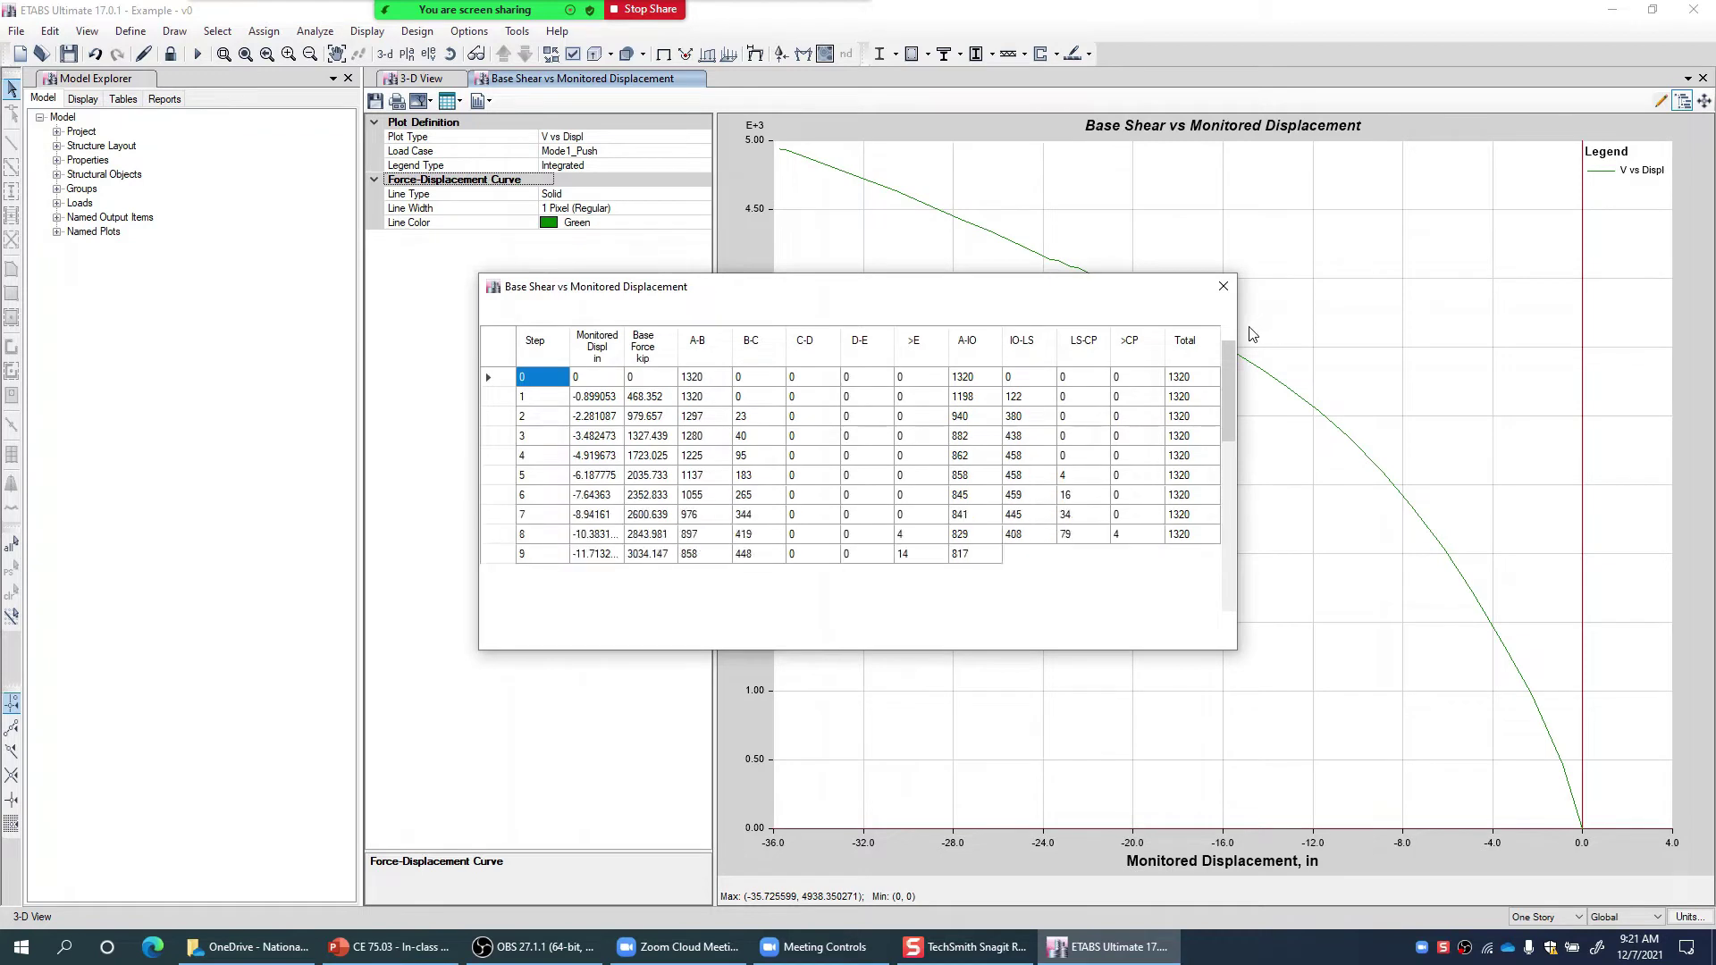
{"action": "scroll", "coordinate": [1229, 382], "scroll_direction": "down", "scroll_amount": 5}
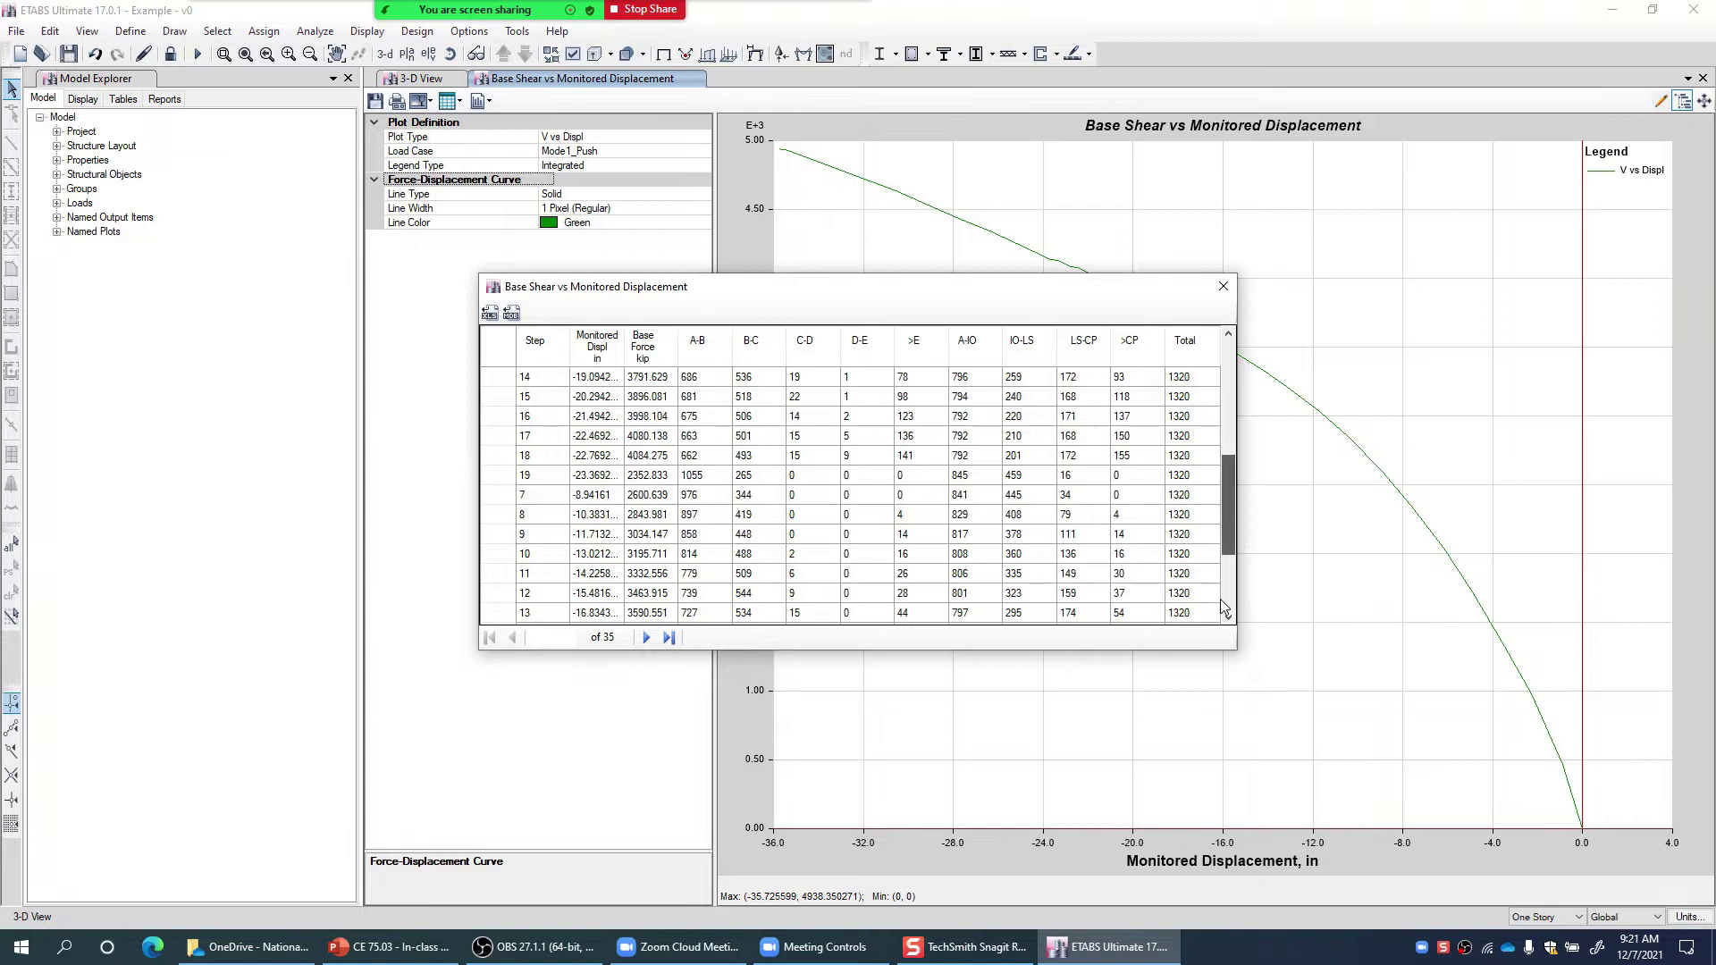
{"action": "left_click_drag", "start_coordinate": [1231, 542], "coordinate": [1229, 368]}
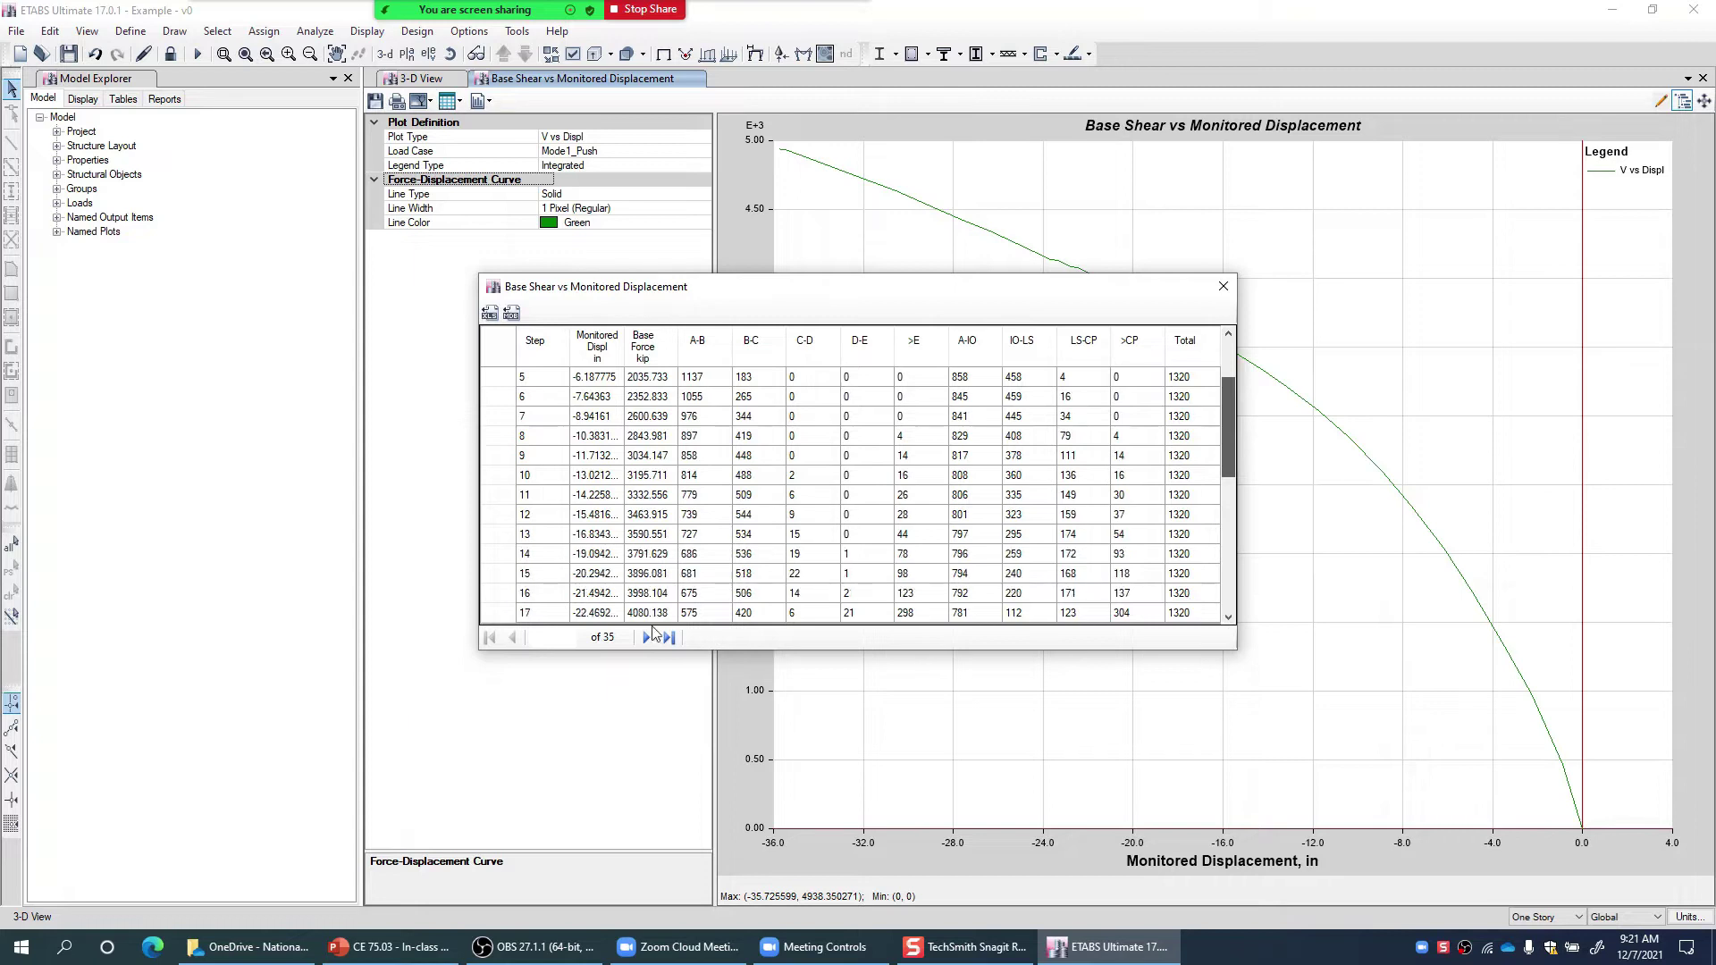
{"action": "scroll", "coordinate": [1022, 610], "scroll_direction": "down", "scroll_amount": 6}
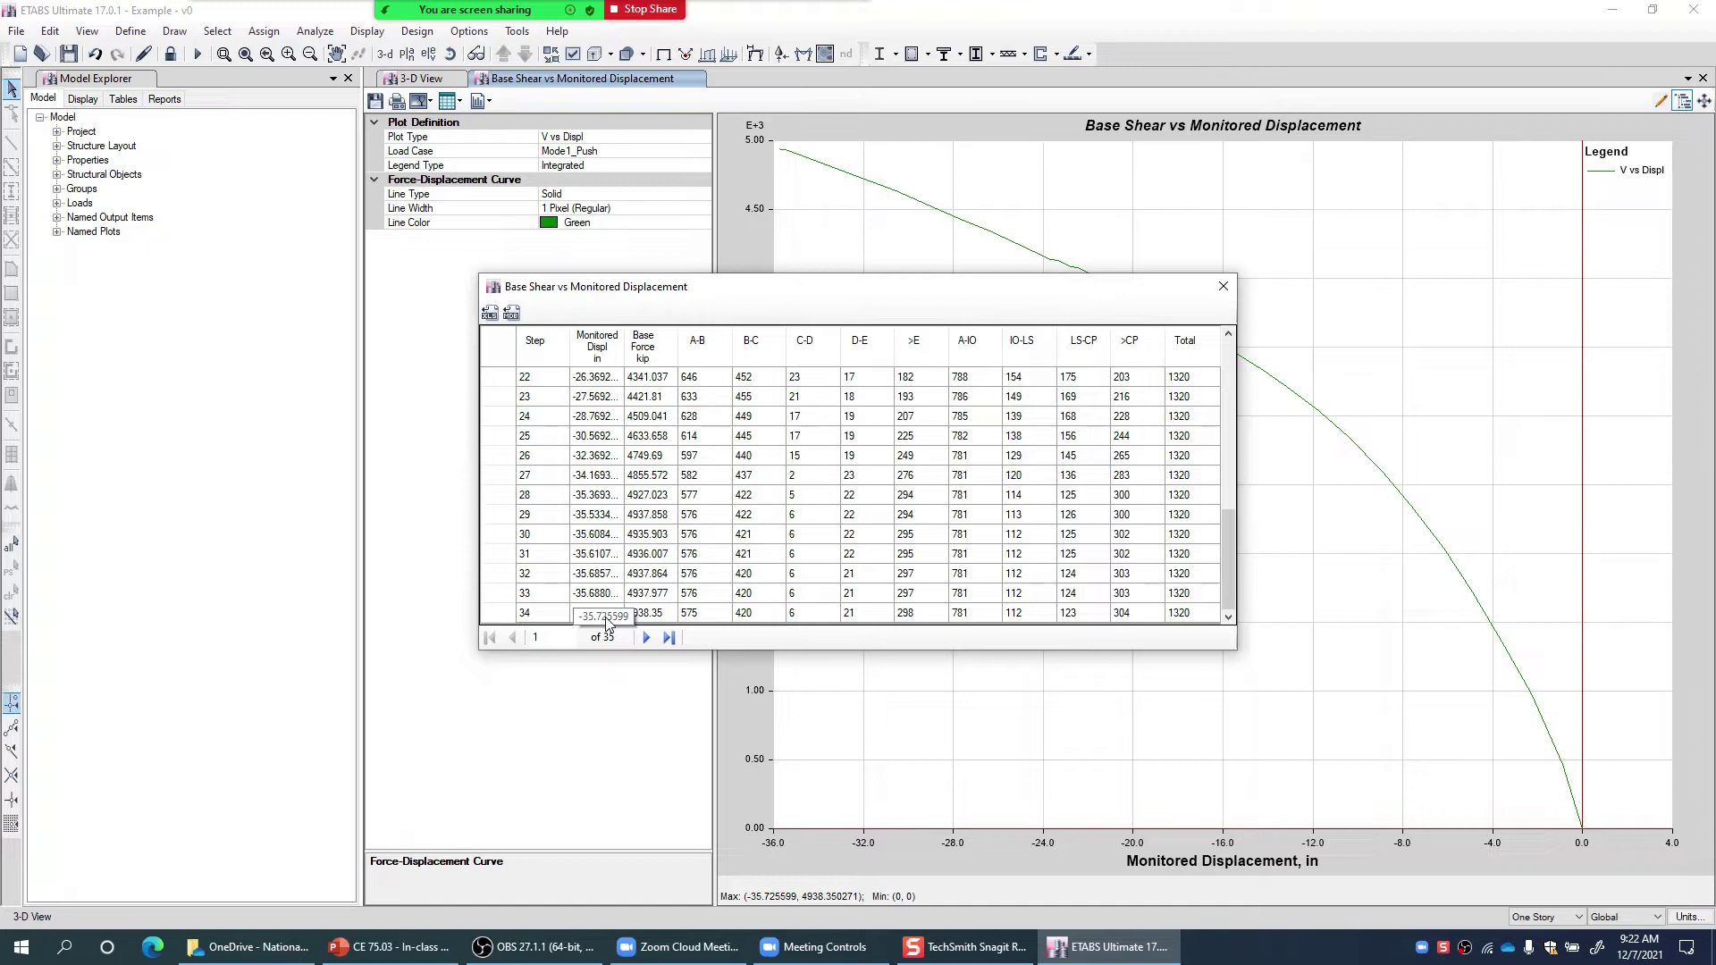
{"action": "left_click_drag", "start_coordinate": [1104, 292], "coordinate": [1011, 409]}
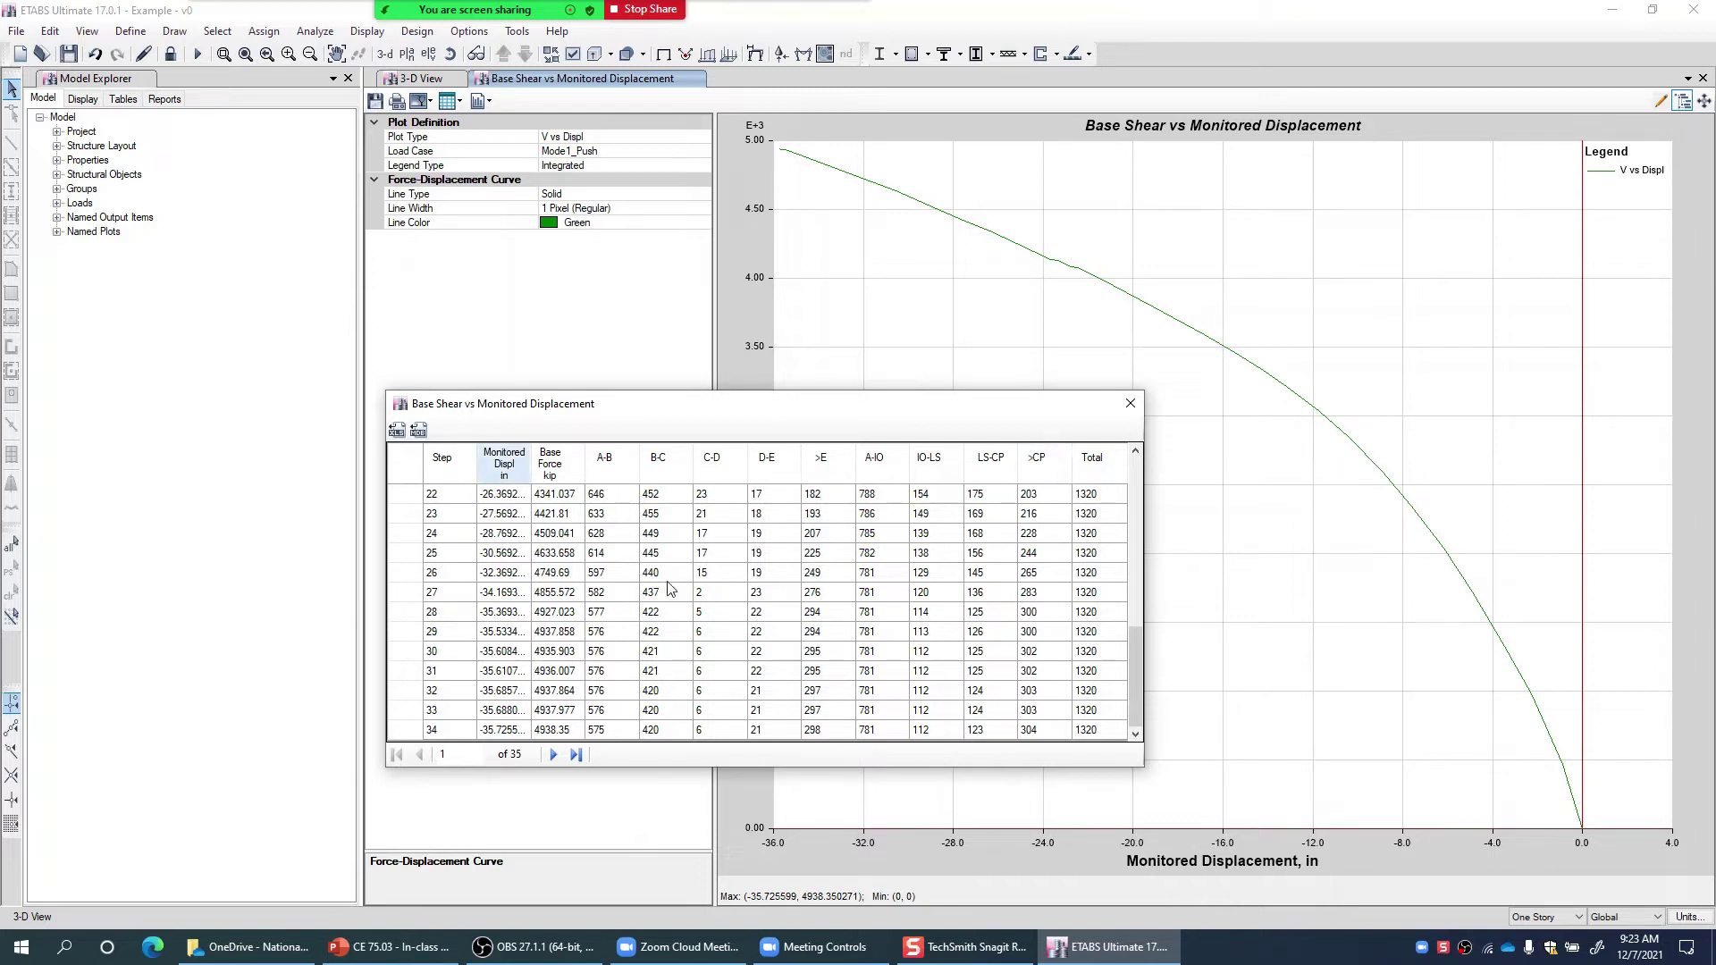
Return the step table to the first step, move it aside, and close it
{"action": "left_click_drag", "start_coordinate": [1139, 700], "coordinate": [1127, 537]}
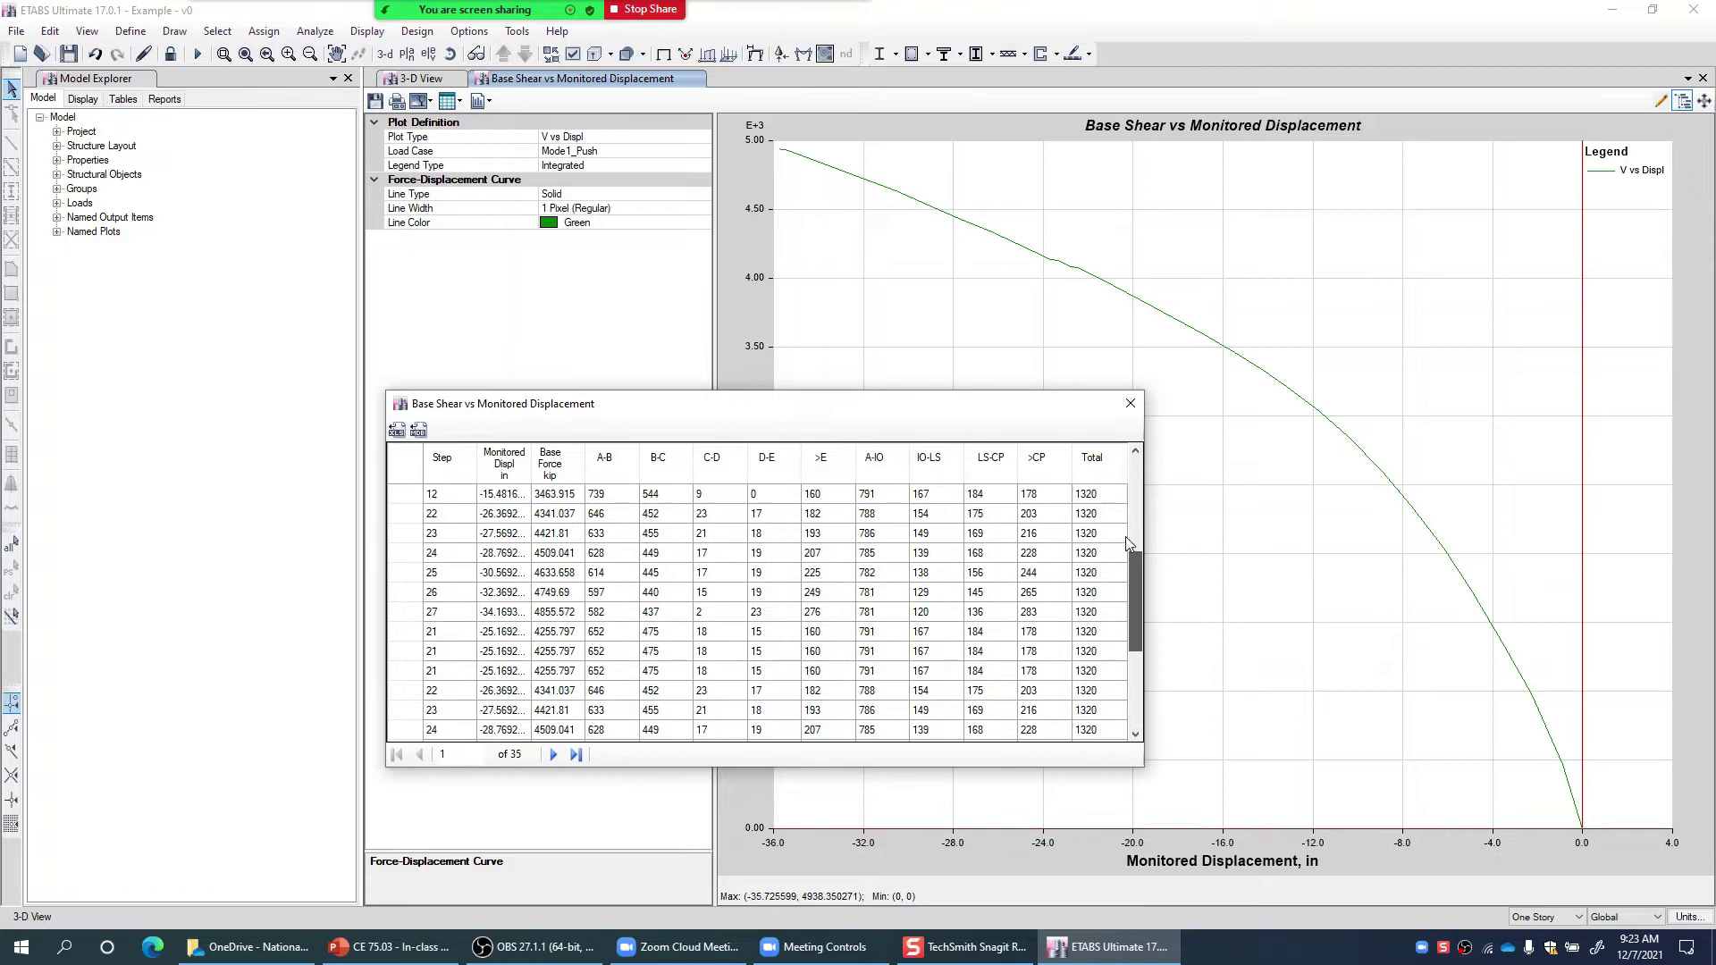
{"action": "left_click", "coordinate": [706, 474]}
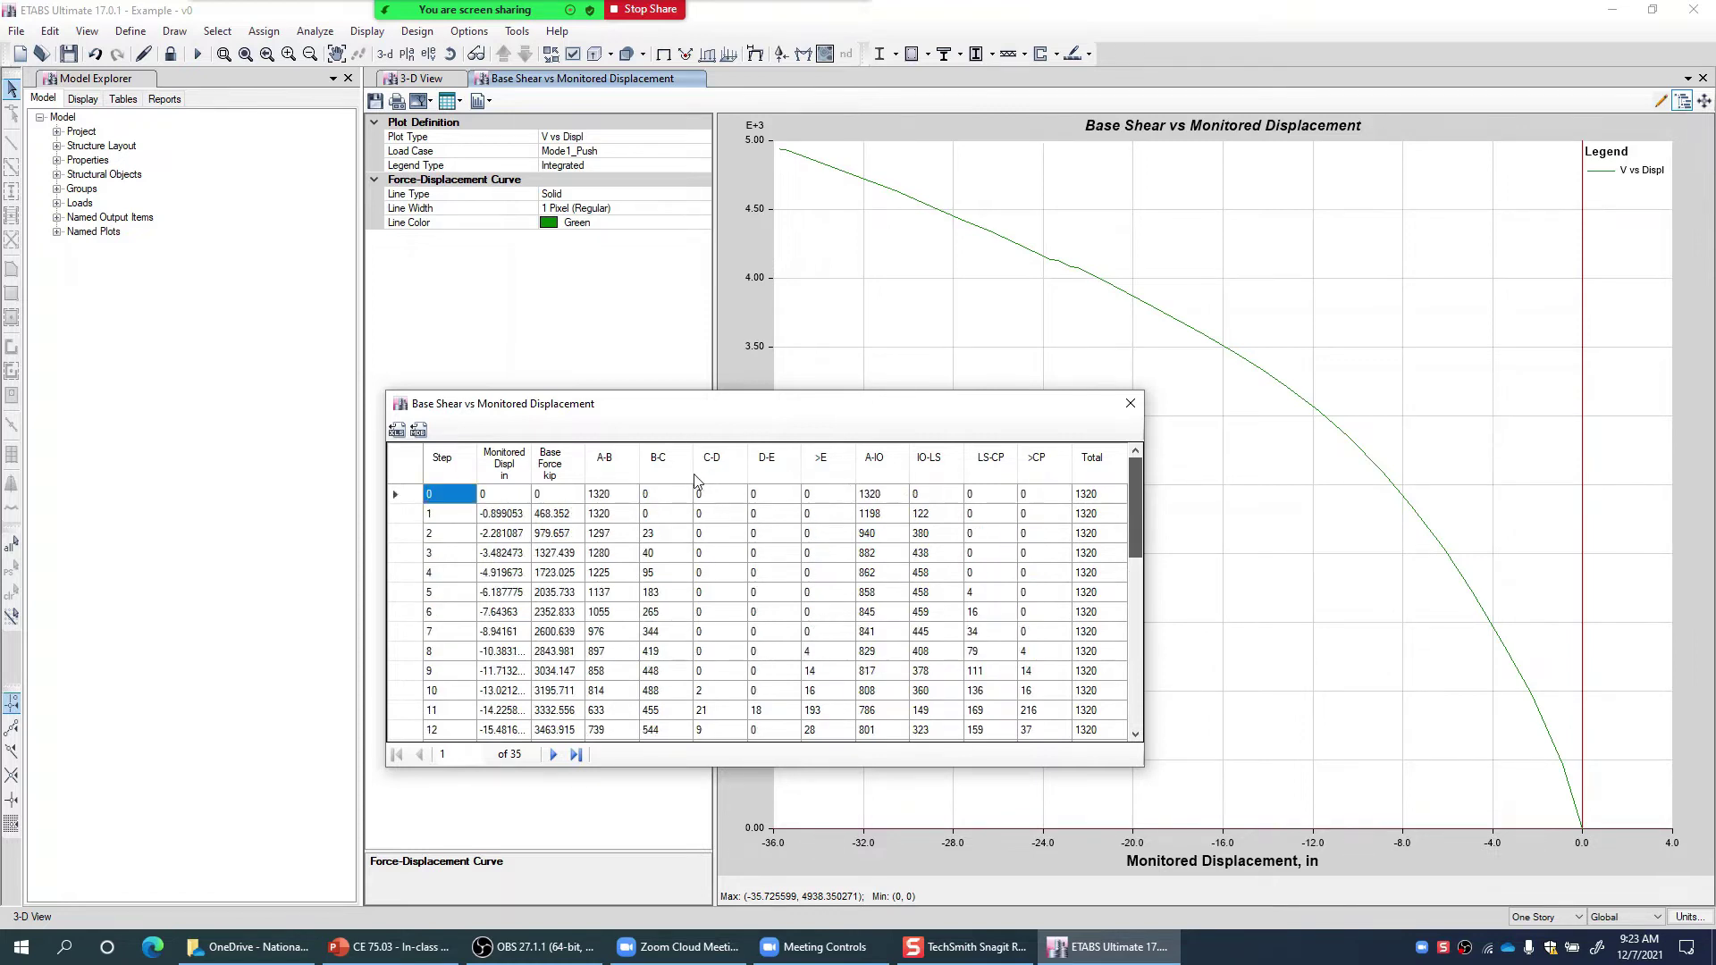
{"action": "left_click_drag", "start_coordinate": [658, 416], "coordinate": [600, 302]}
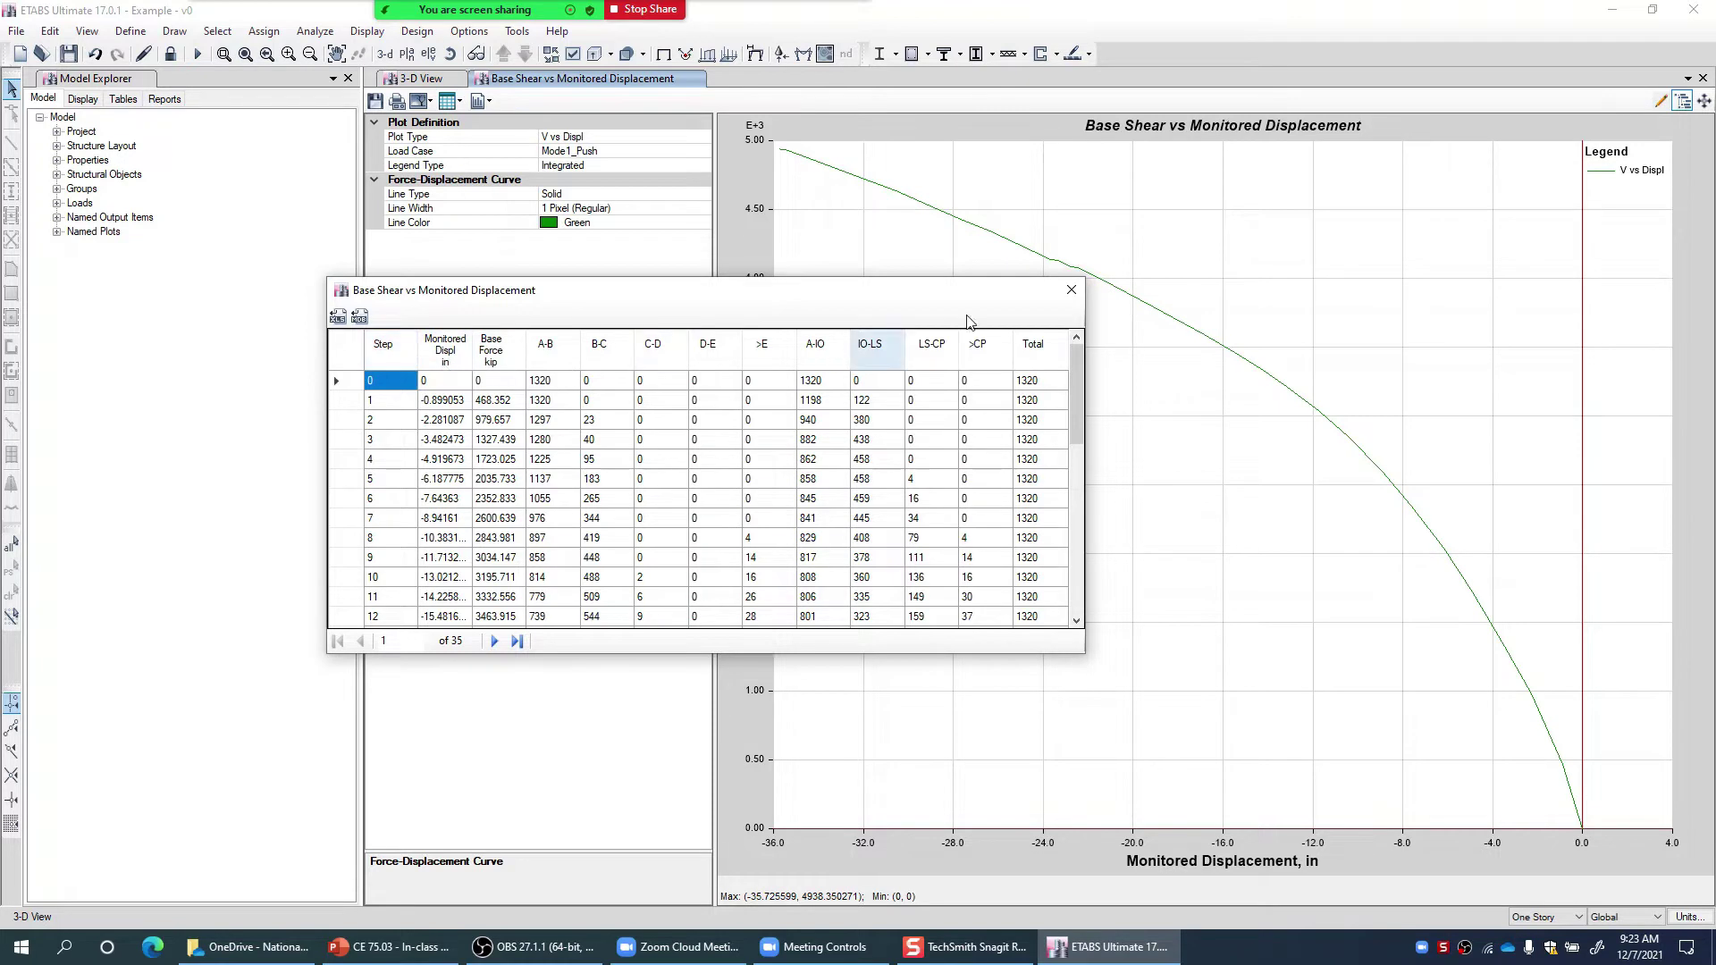
{"action": "left_click", "coordinate": [1071, 290]}
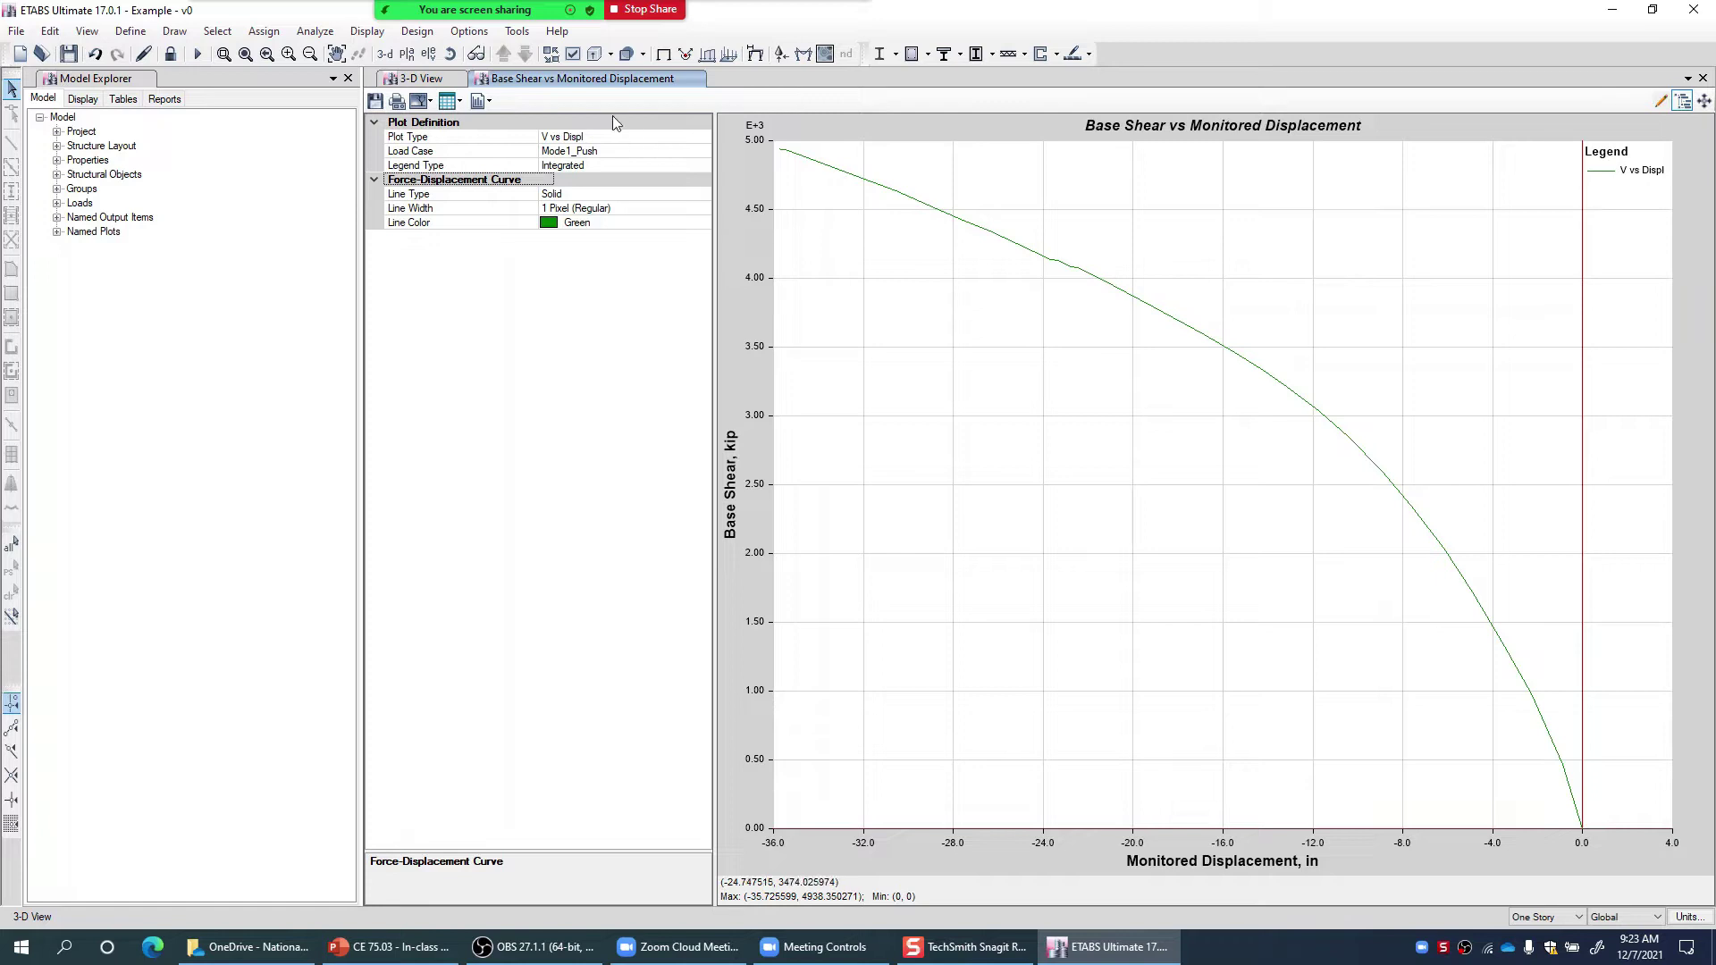
Return to the 3-D view and choose Mode1_Push in the Deformed Shape settings
{"action": "left_click", "coordinate": [428, 84]}
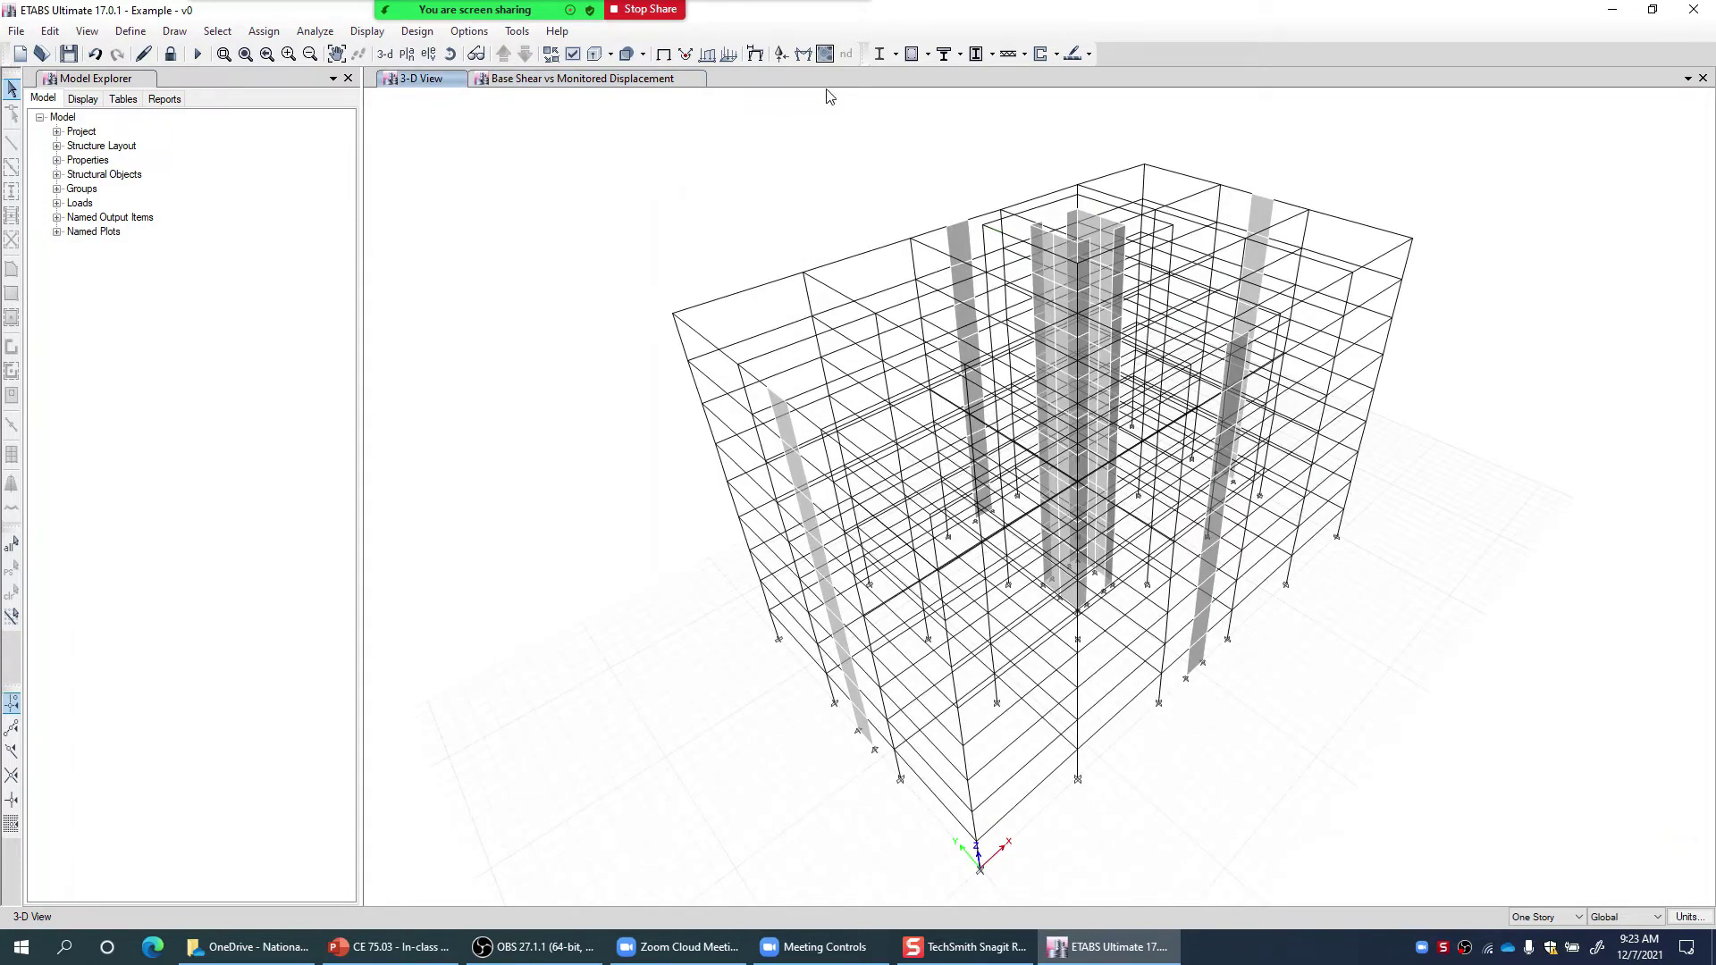
{"action": "left_click", "coordinate": [756, 54]}
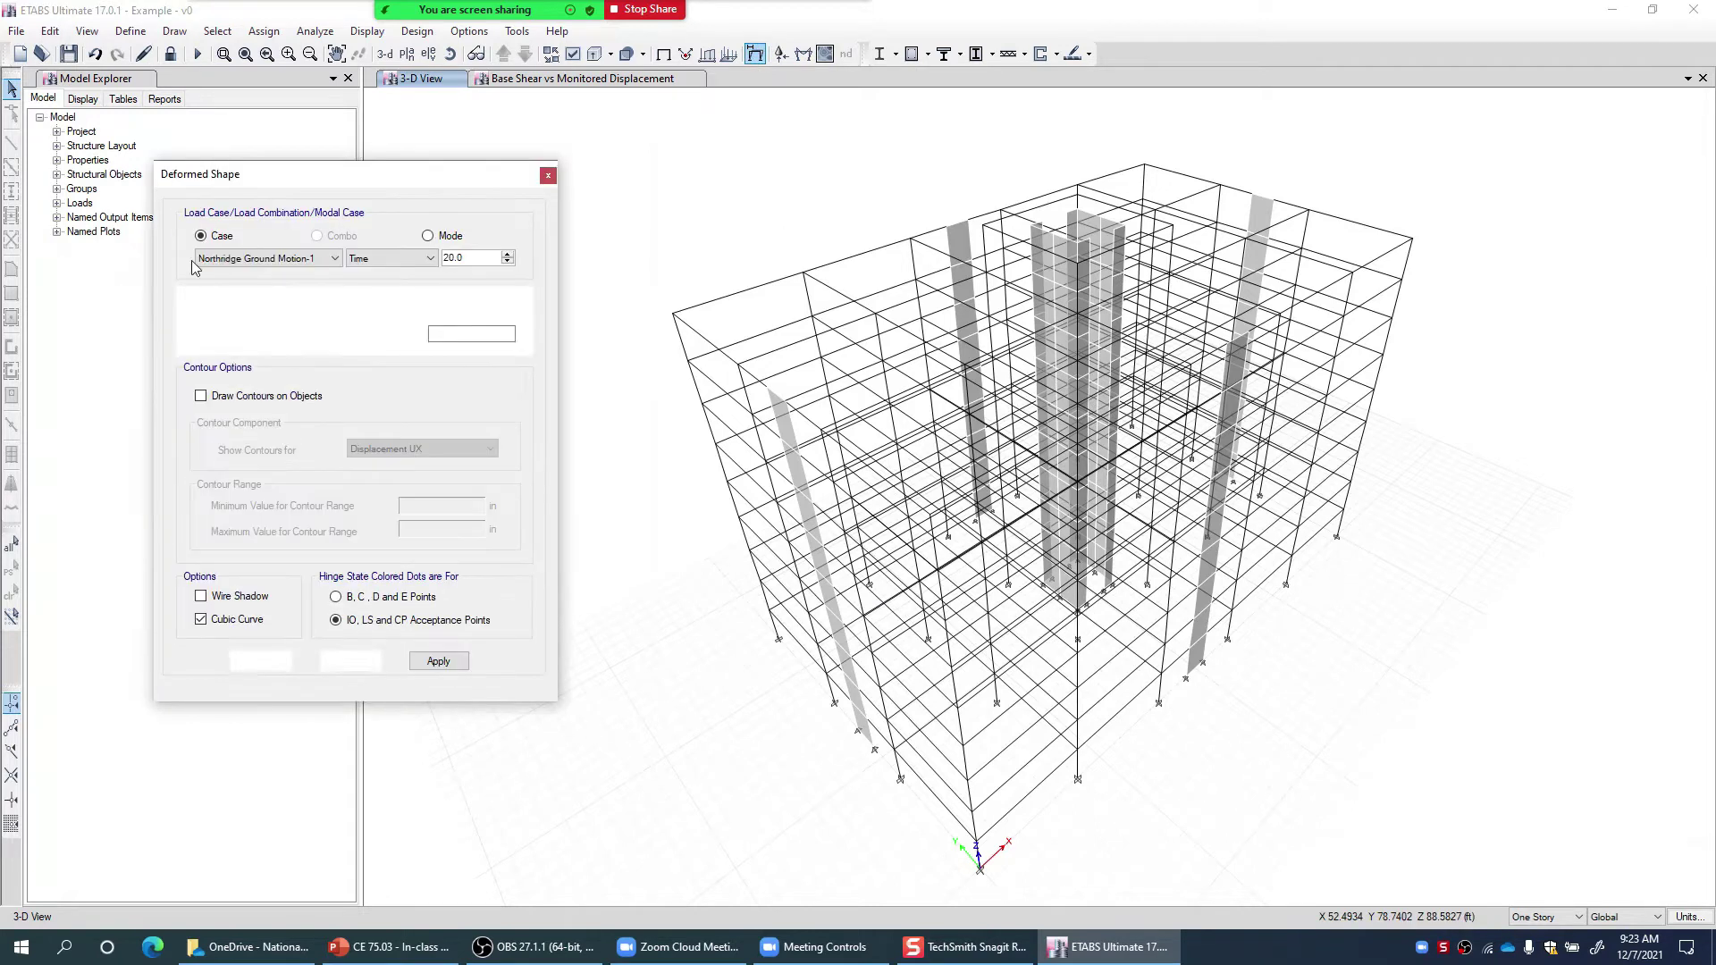
{"action": "left_click_drag", "start_coordinate": [298, 175], "coordinate": [327, 169]}
{"action": "left_click", "coordinate": [279, 252]}
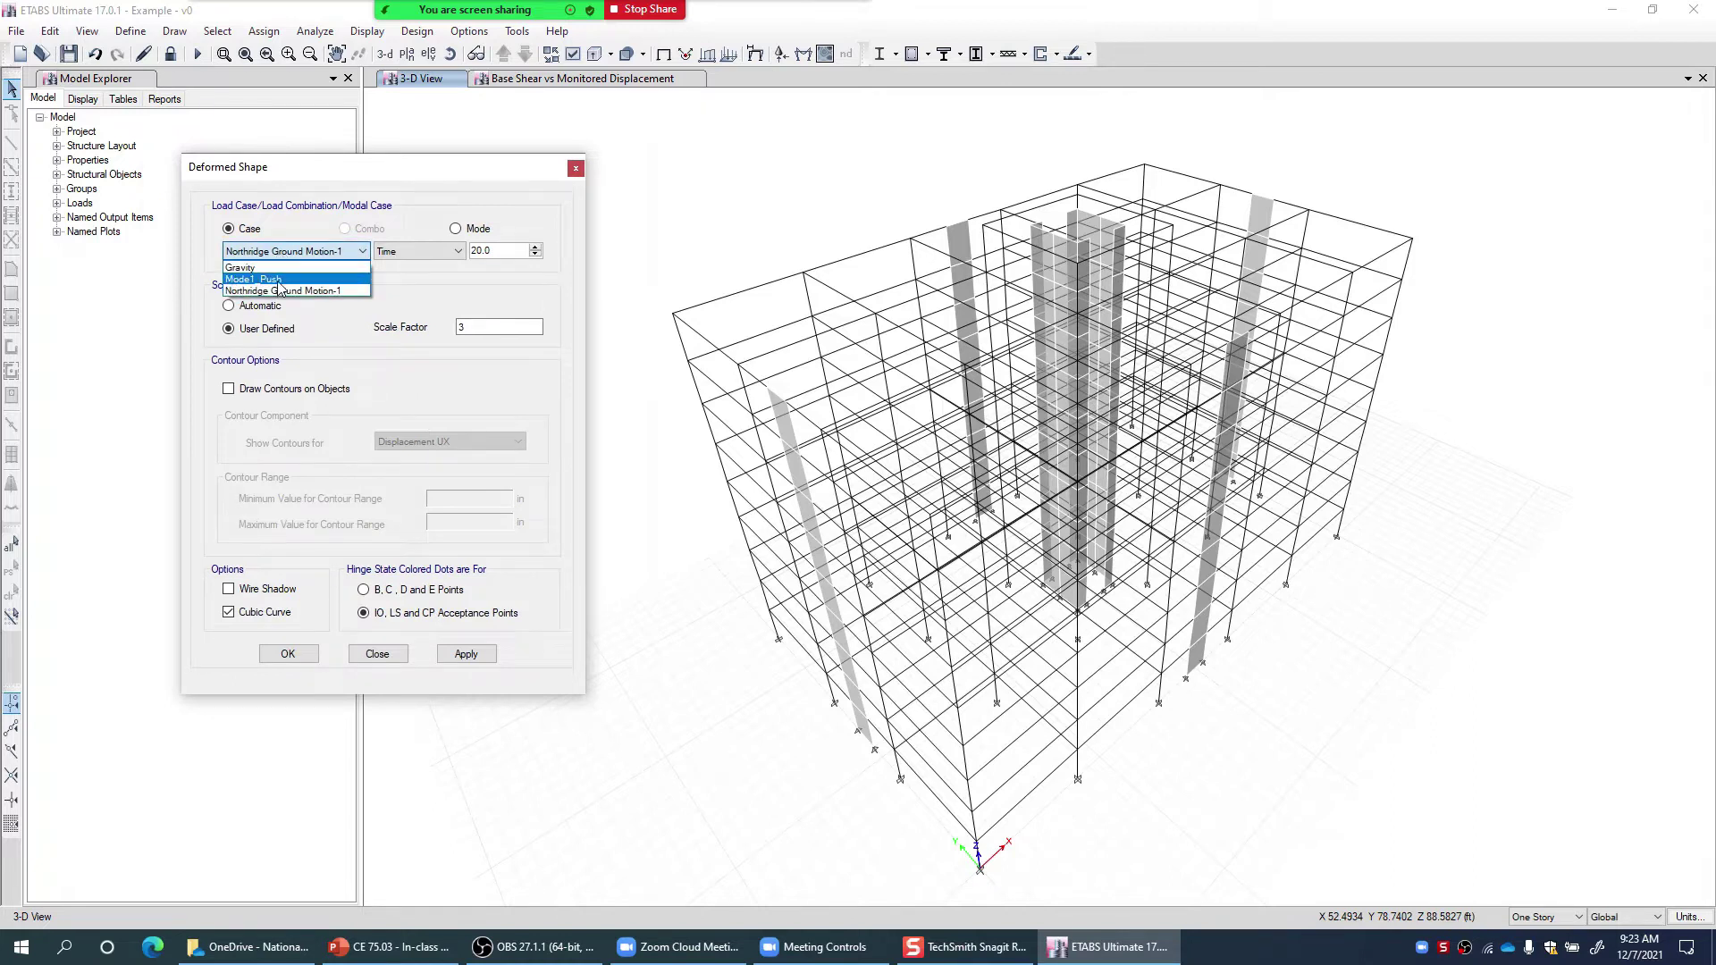
{"action": "left_click", "coordinate": [277, 280]}
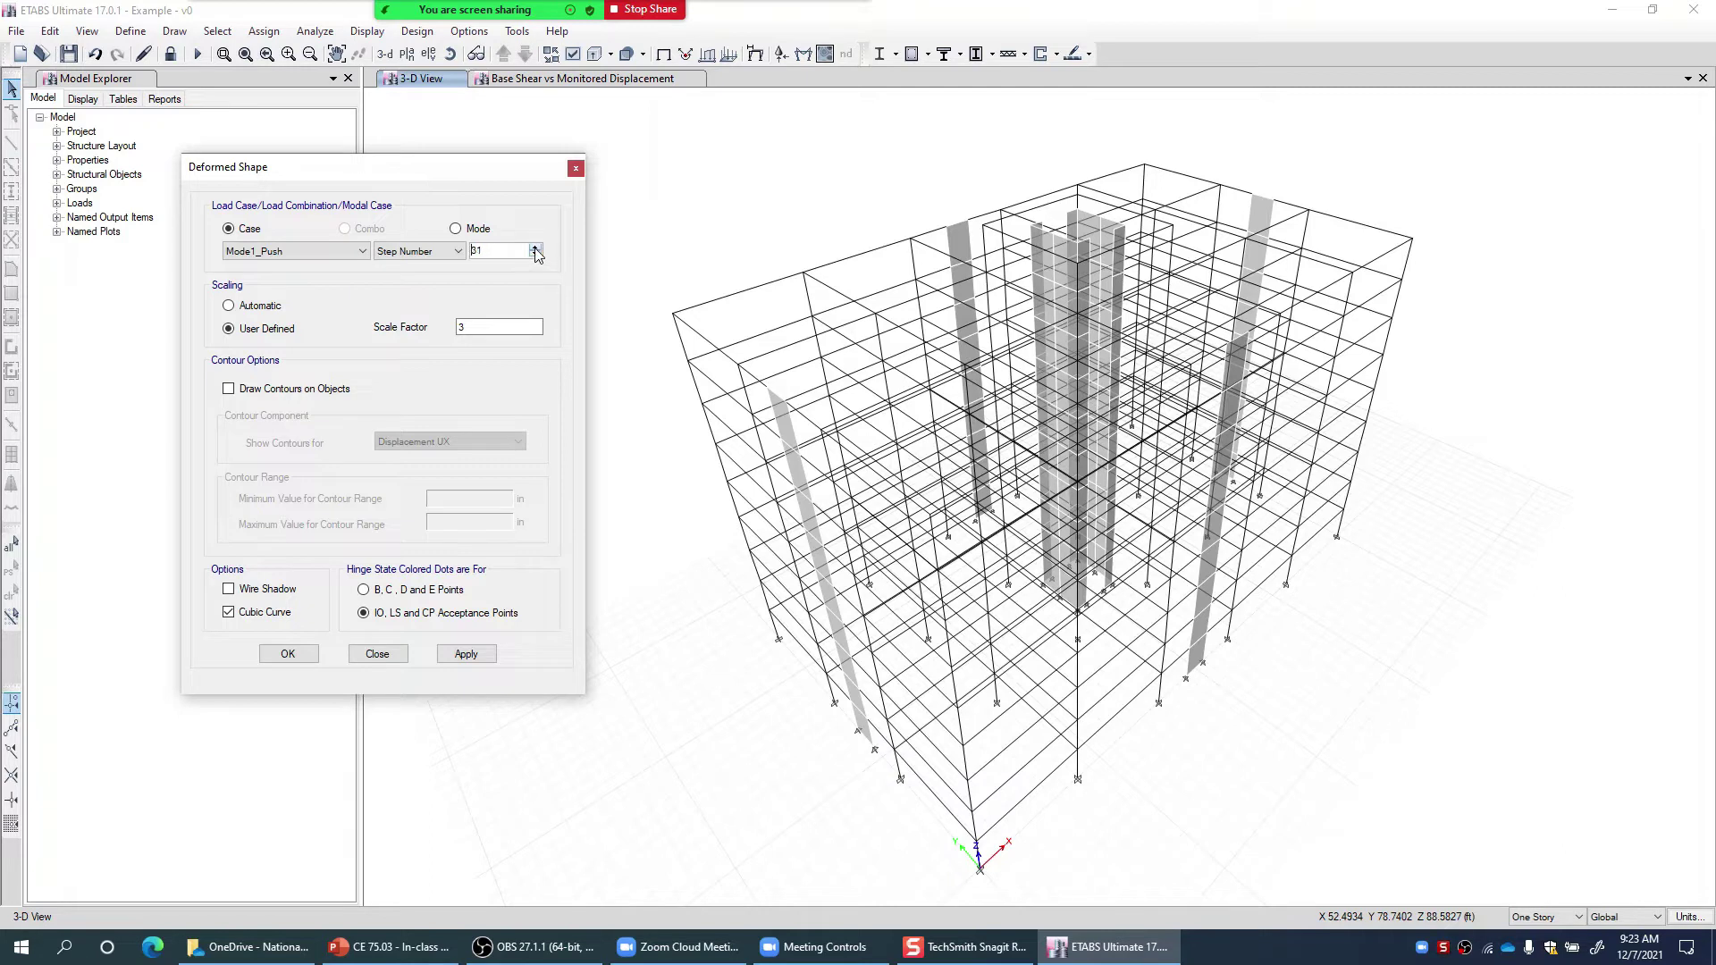
Set the step number from 34 to 1 with automatic scaling, and apply the deformed shape
{"action": "double_click", "coordinate": [500, 254]}
{"action": "left_click", "coordinate": [495, 254]}
{"action": "double_click", "coordinate": [487, 252]}
{"action": "type", "text": "1"}
{"action": "left_click", "coordinate": [252, 306]}
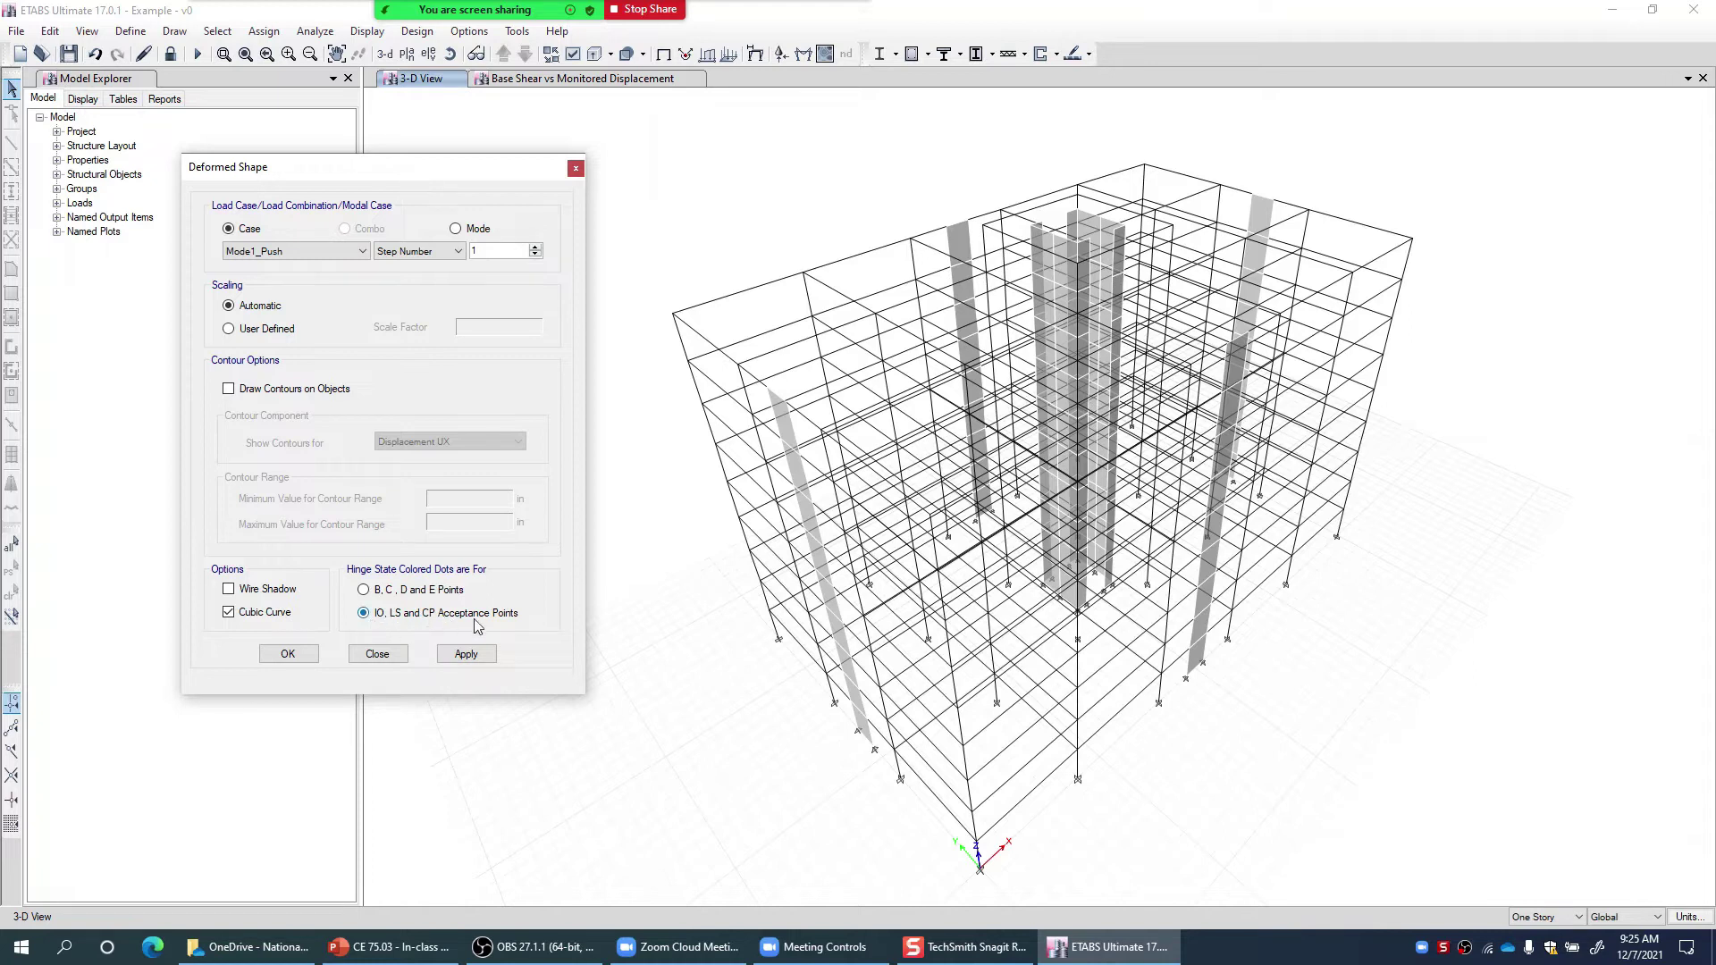
{"action": "left_click", "coordinate": [485, 658]}
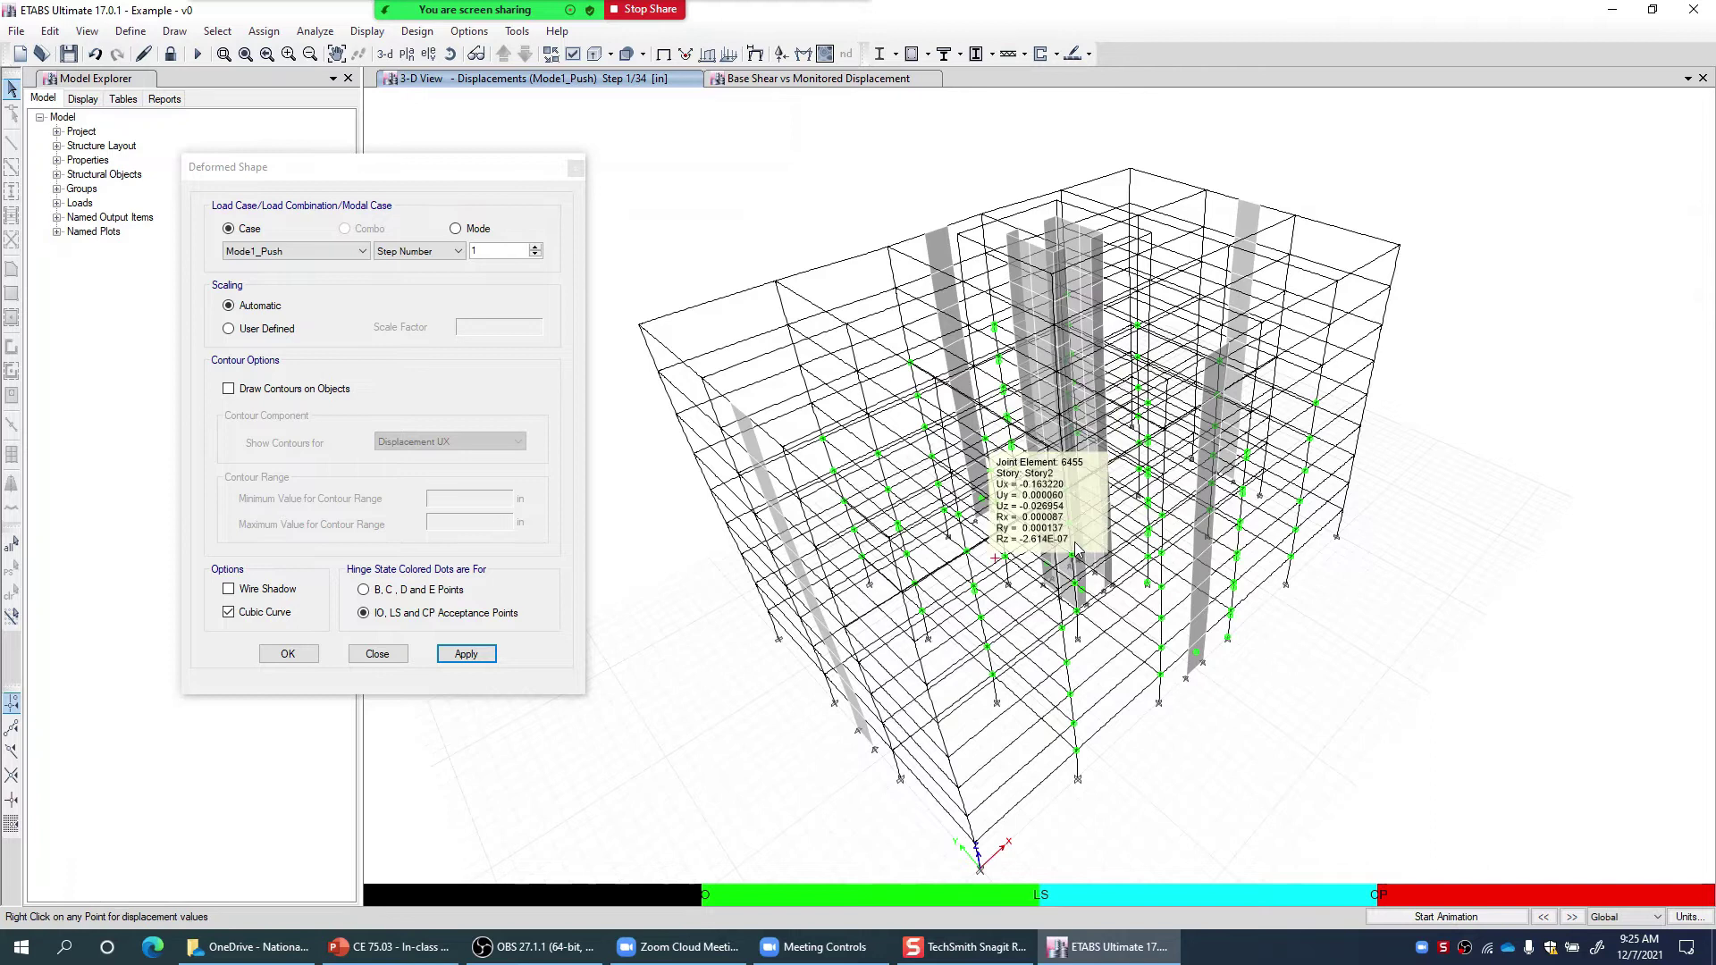
Advance the Mode1_Push deformed shape one step at a time from step 2 to step 8
{"action": "mouse_move", "coordinate": [1074, 542]}
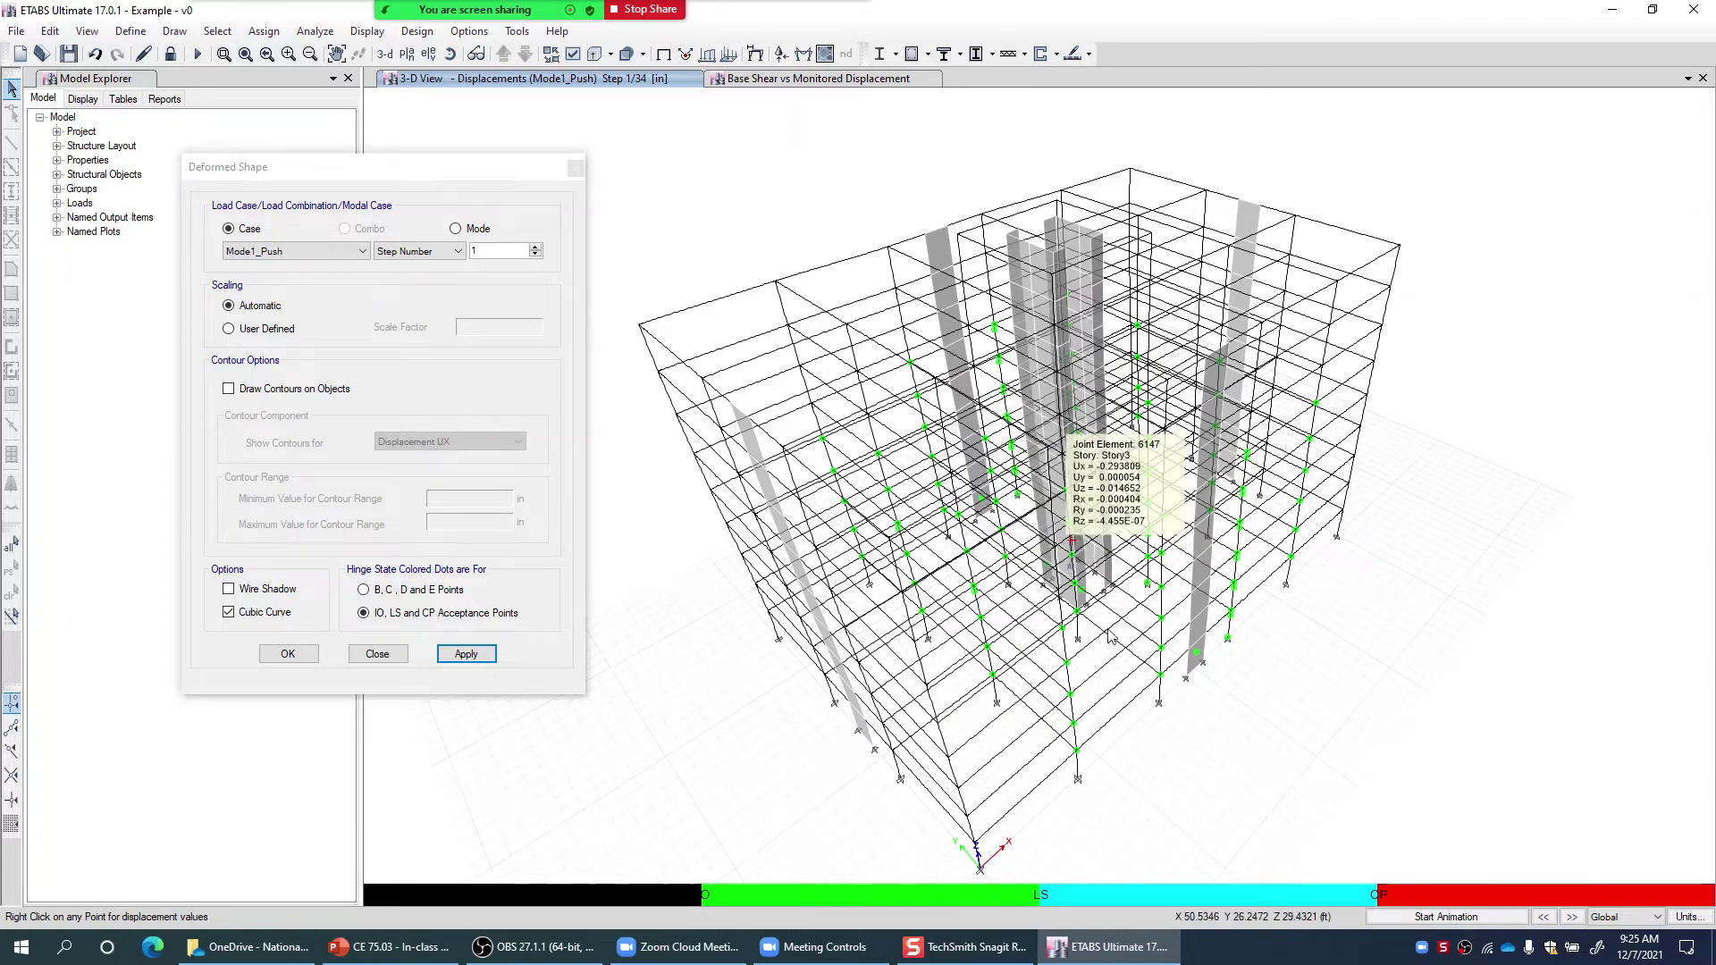
{"action": "left_click", "coordinate": [1572, 919]}
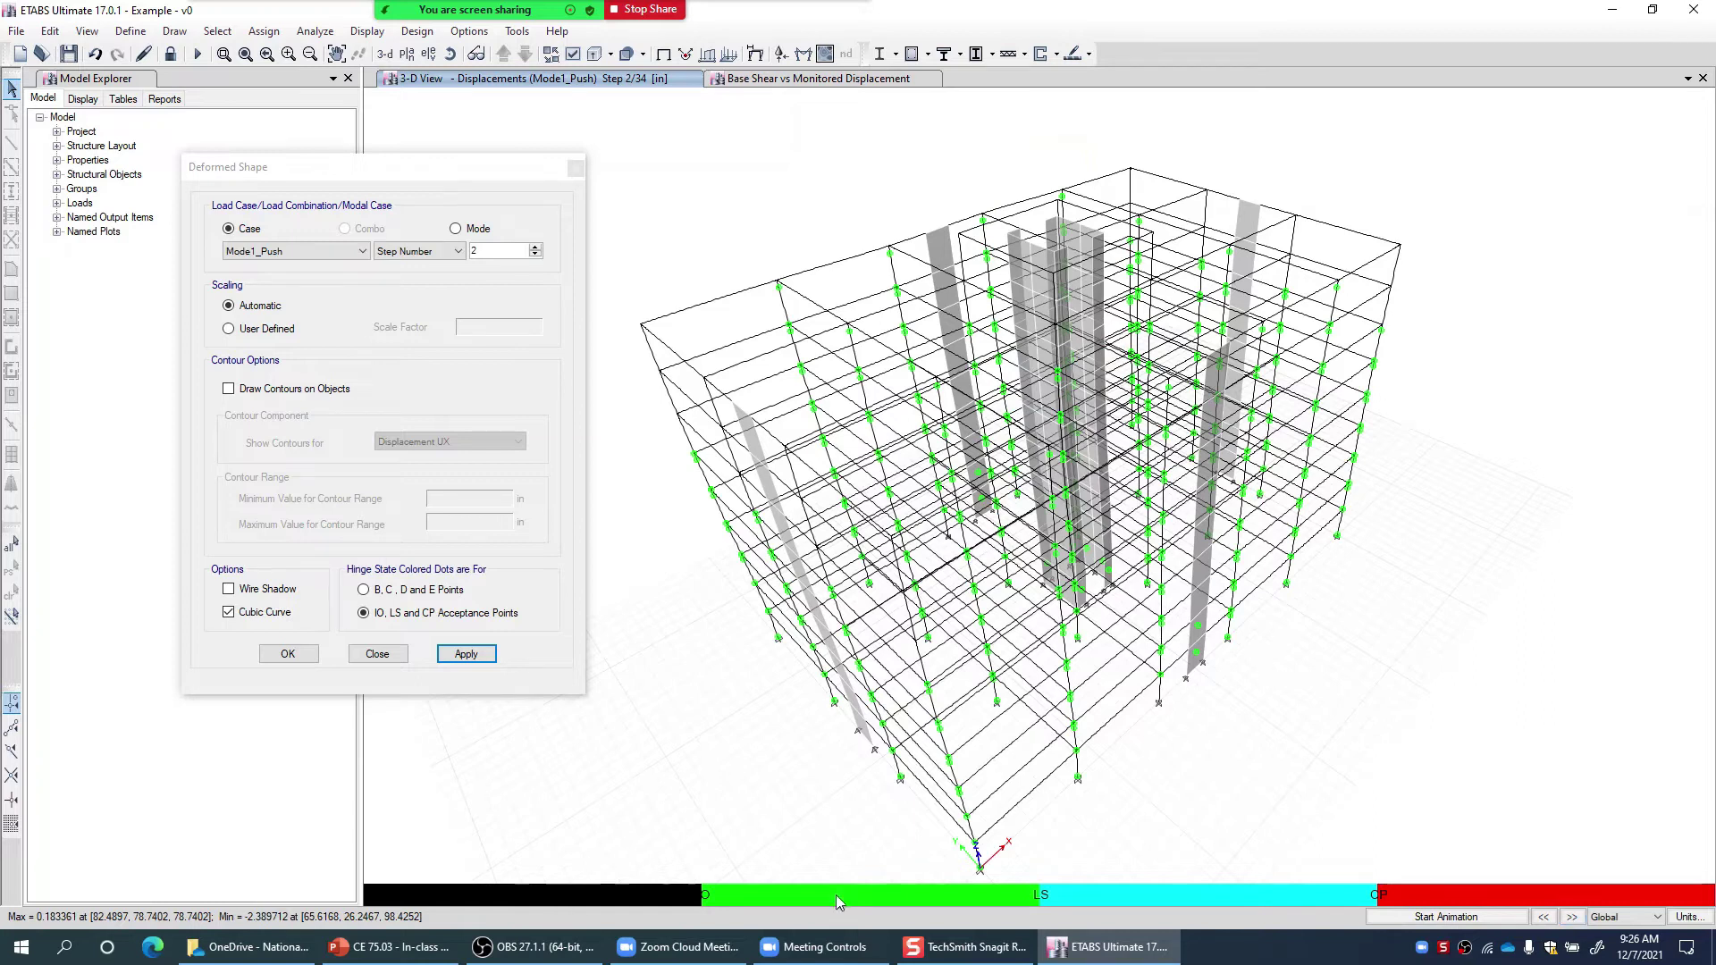
{"action": "mouse_move", "coordinate": [614, 81]}
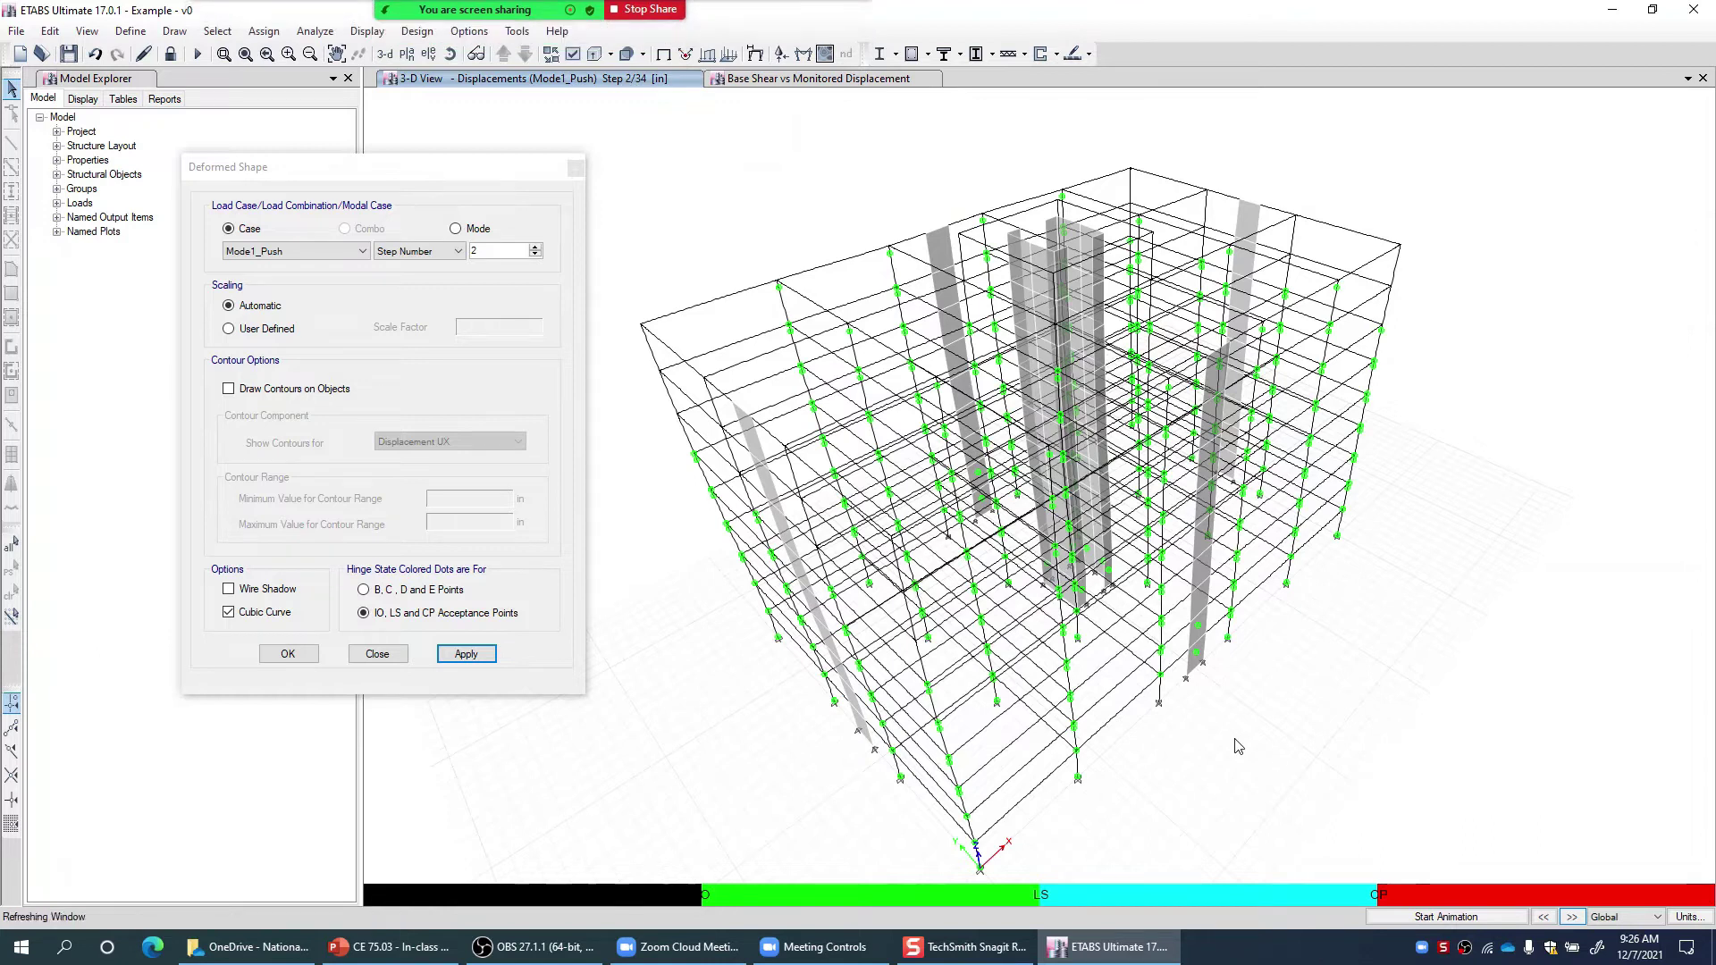
{"action": "left_click", "coordinate": [1572, 918]}
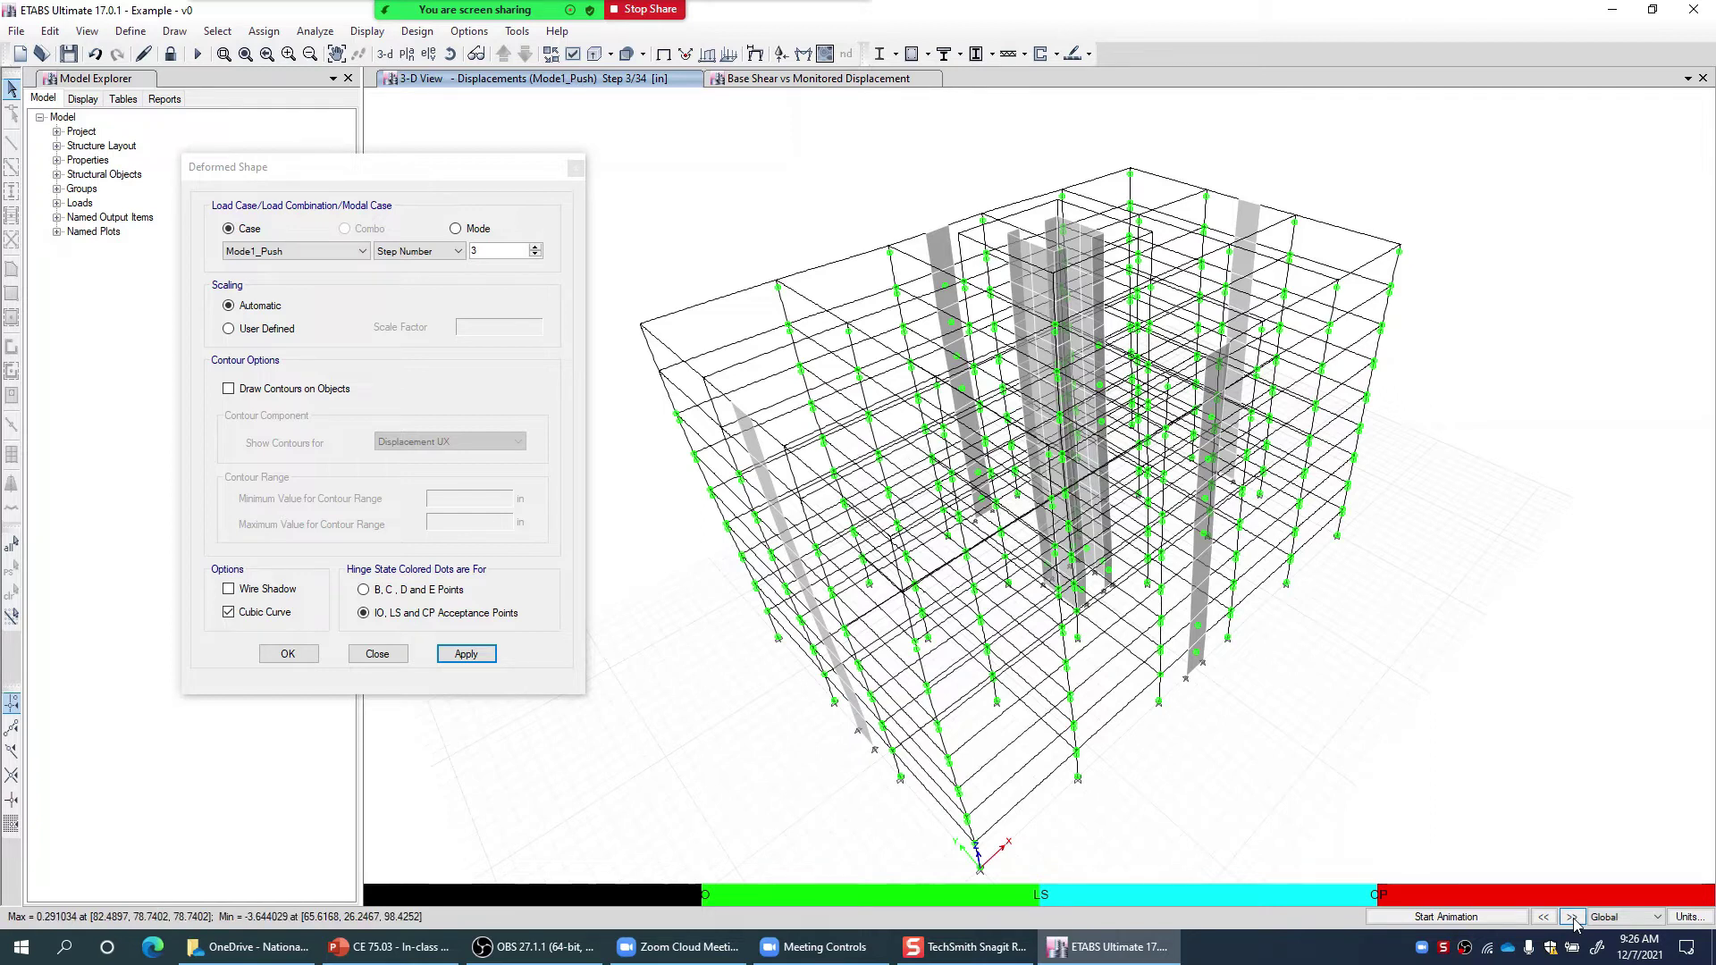
{"action": "left_click", "coordinate": [1572, 917]}
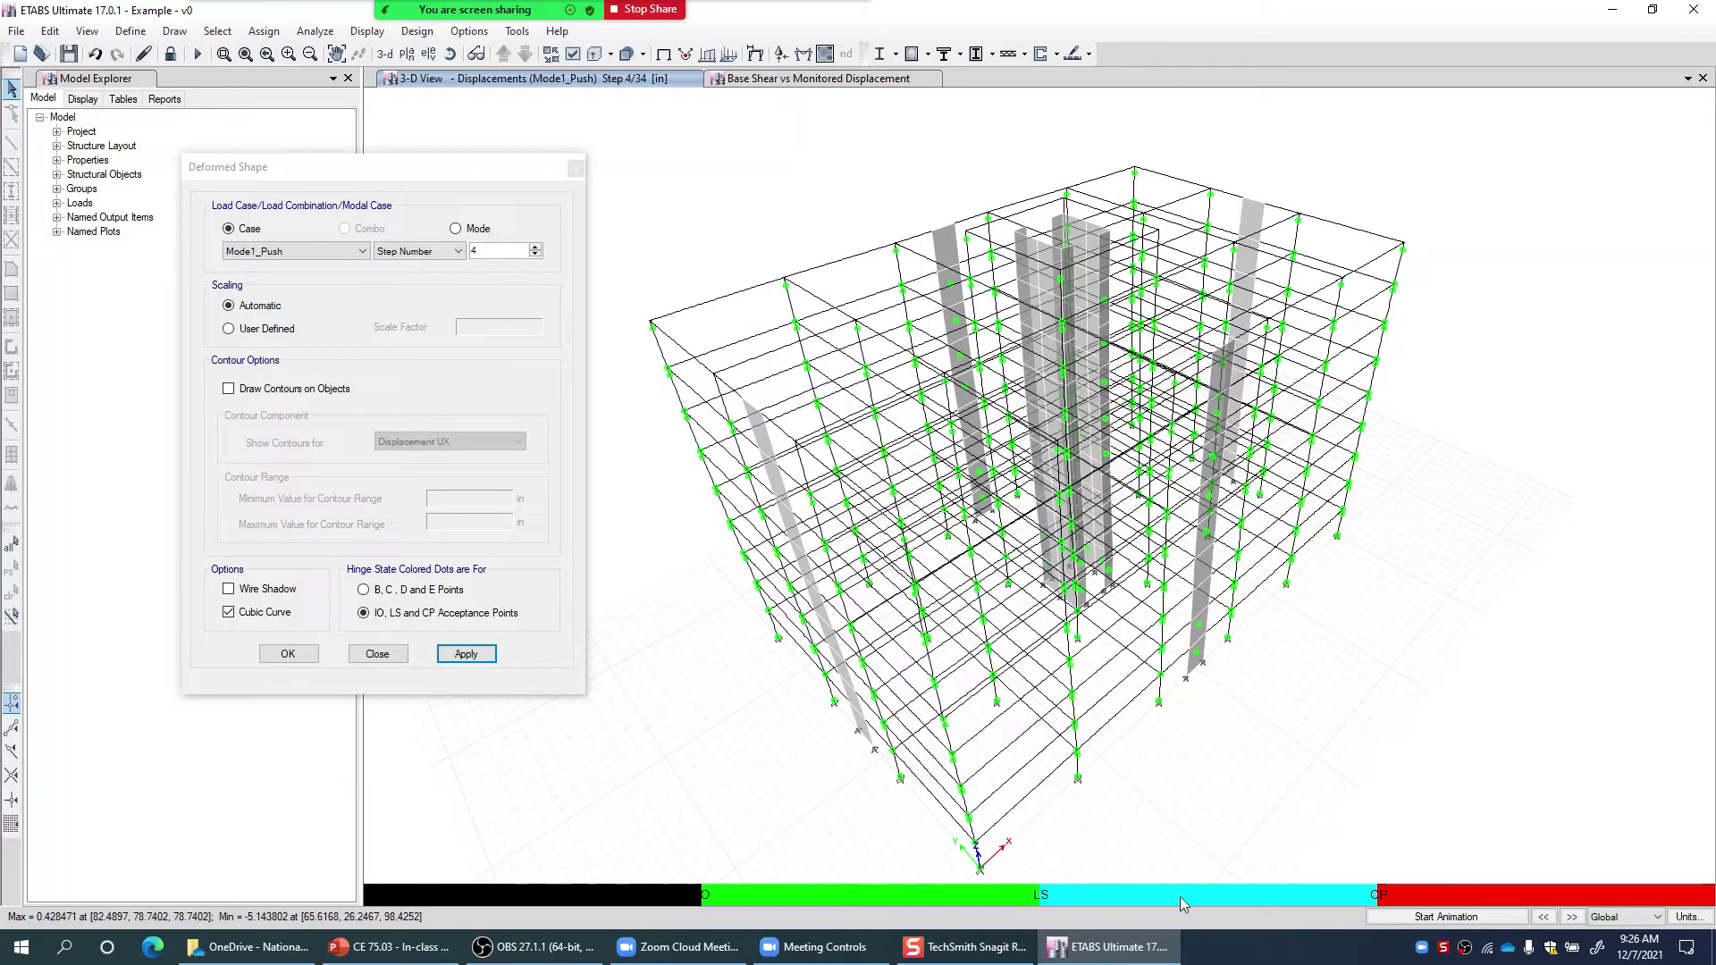
{"action": "left_click", "coordinate": [1571, 918]}
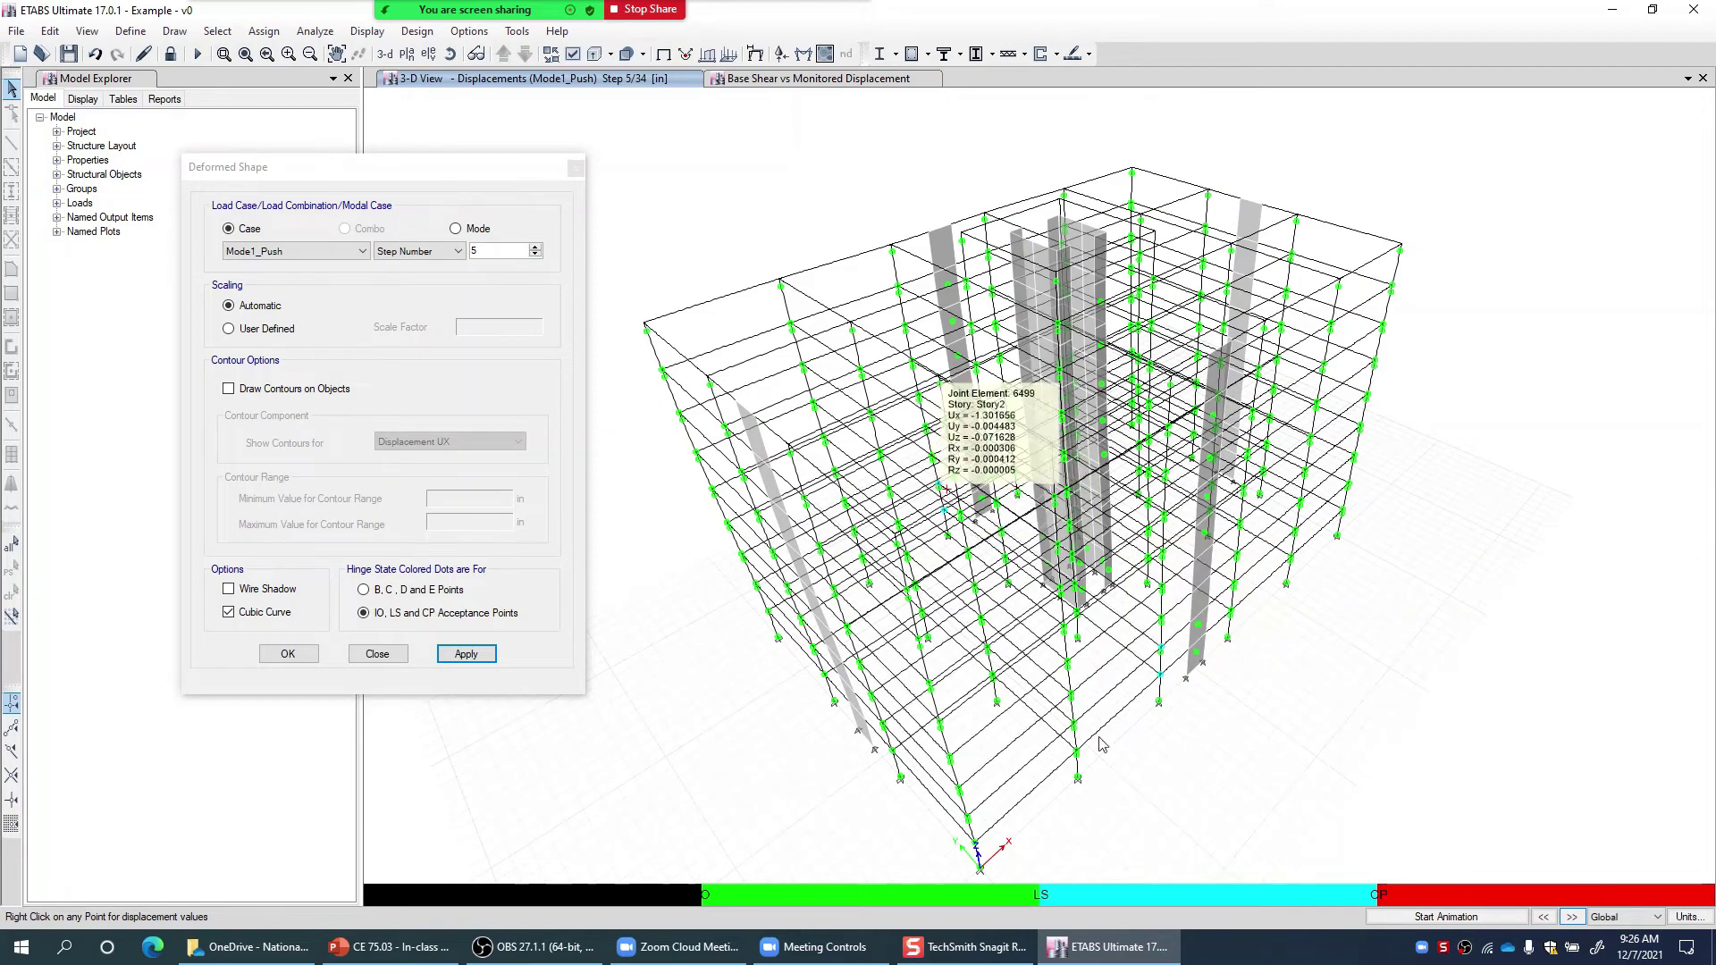
{"action": "left_click", "coordinate": [1571, 917]}
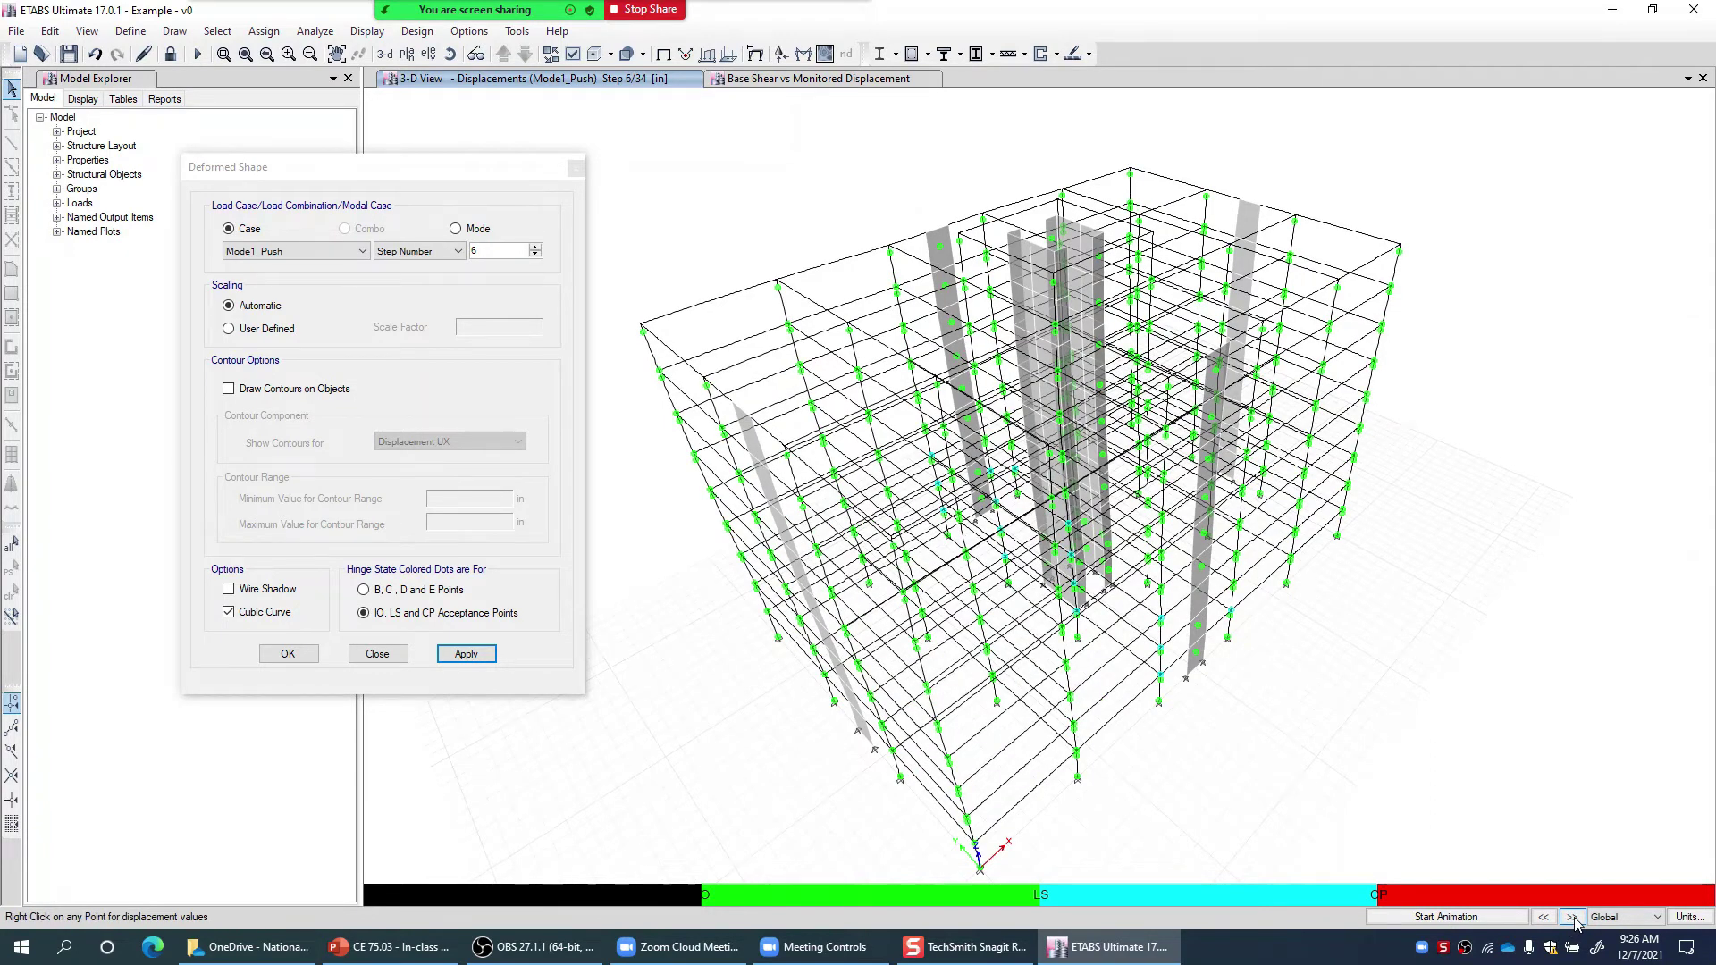
{"action": "left_click", "coordinate": [1571, 917]}
{"action": "left_click", "coordinate": [1571, 917]}
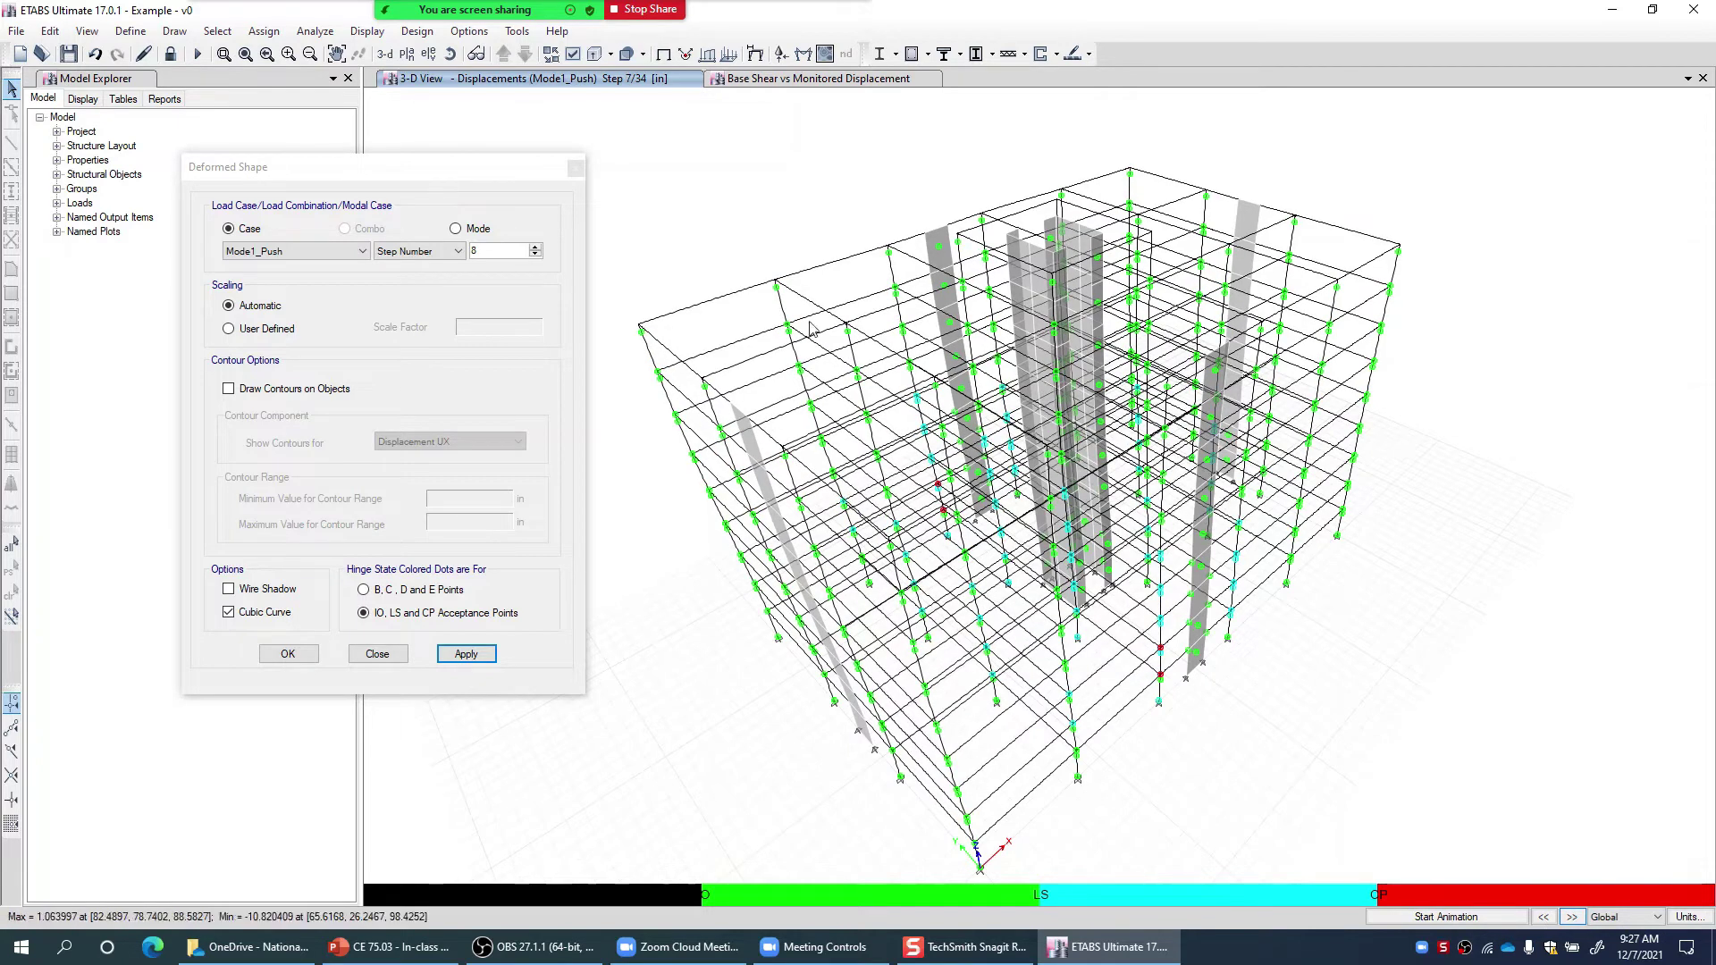
Display the displacement values of joints 5598, 5633 and 1488
{"action": "right_click", "coordinate": [1159, 659]}
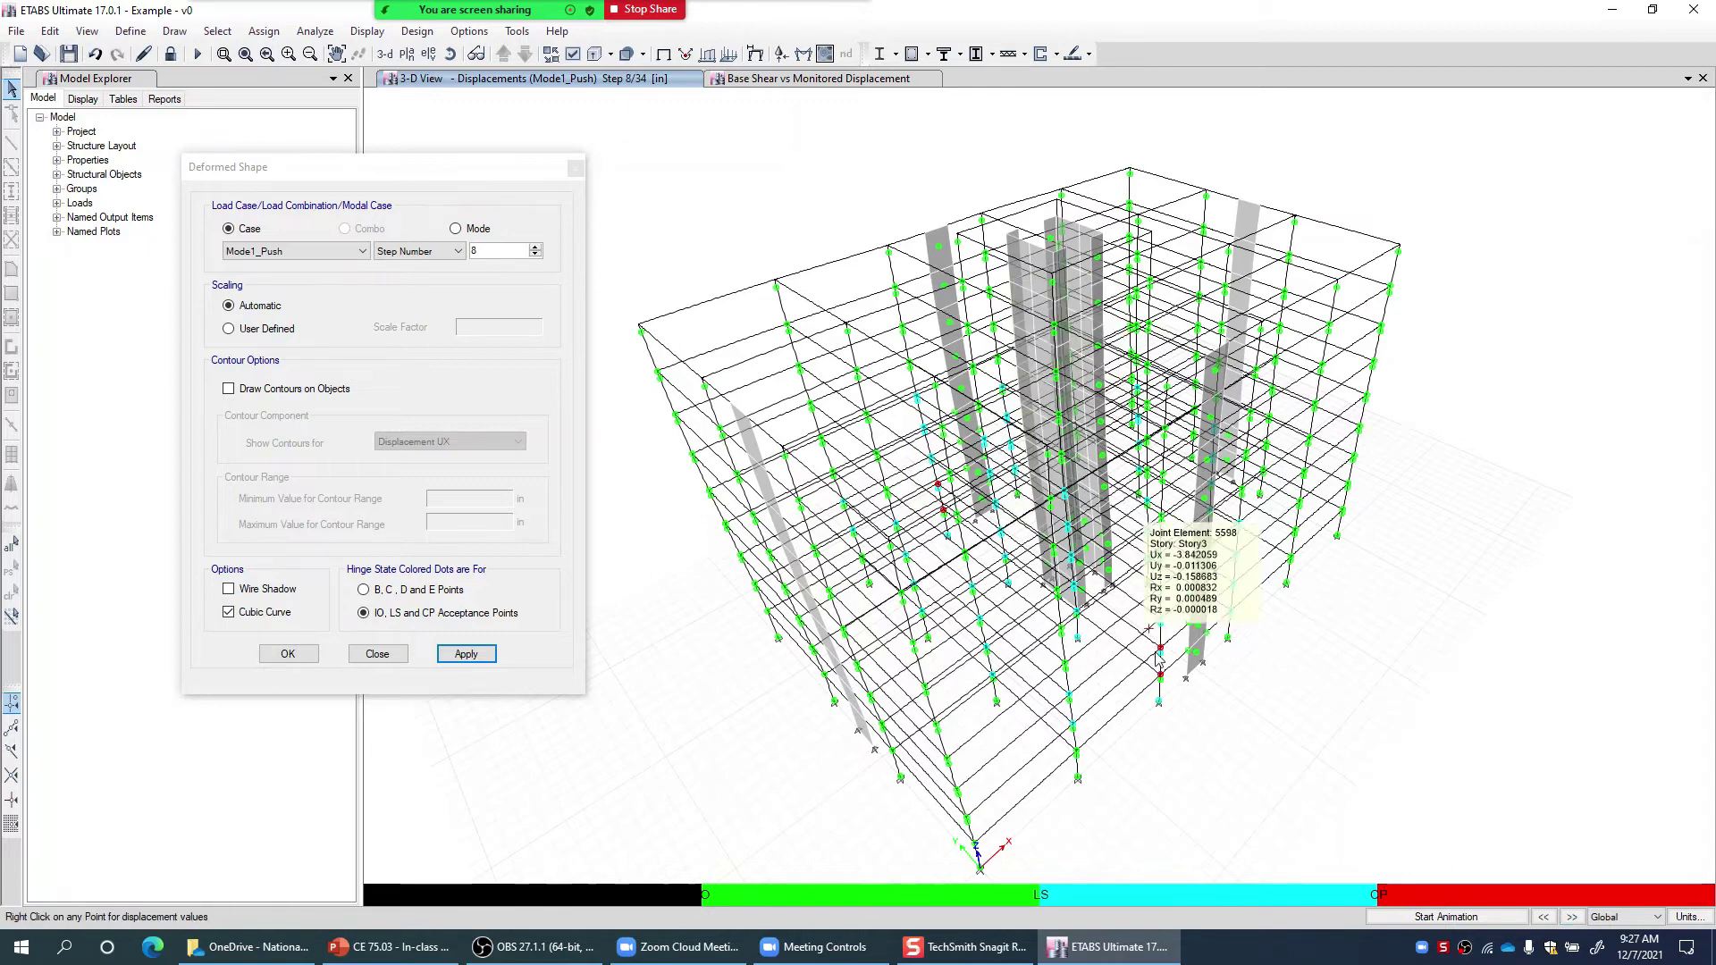
{"action": "right_click", "coordinate": [938, 487]}
{"action": "right_click", "coordinate": [990, 565]}
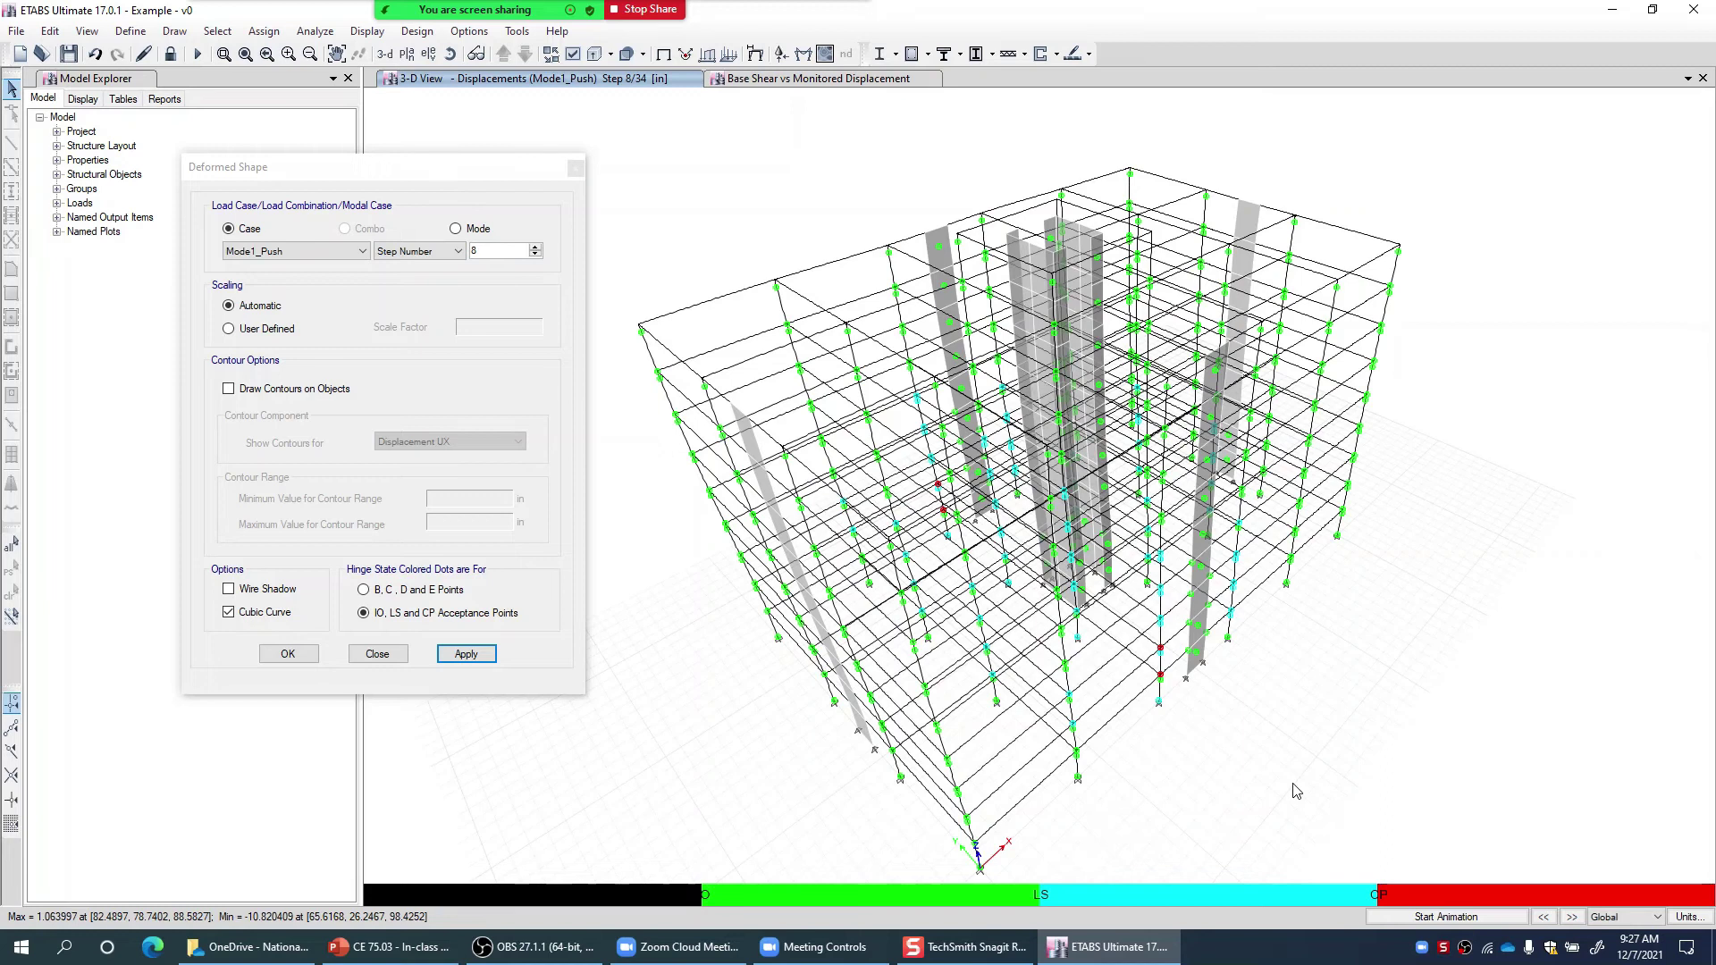
{"action": "right_click", "coordinate": [850, 597]}
{"action": "right_click", "coordinate": [810, 448]}
Switch to the pushover curve plot and snap a marker to point 17 on the Mode1_Push curve
{"action": "left_click", "coordinate": [822, 80]}
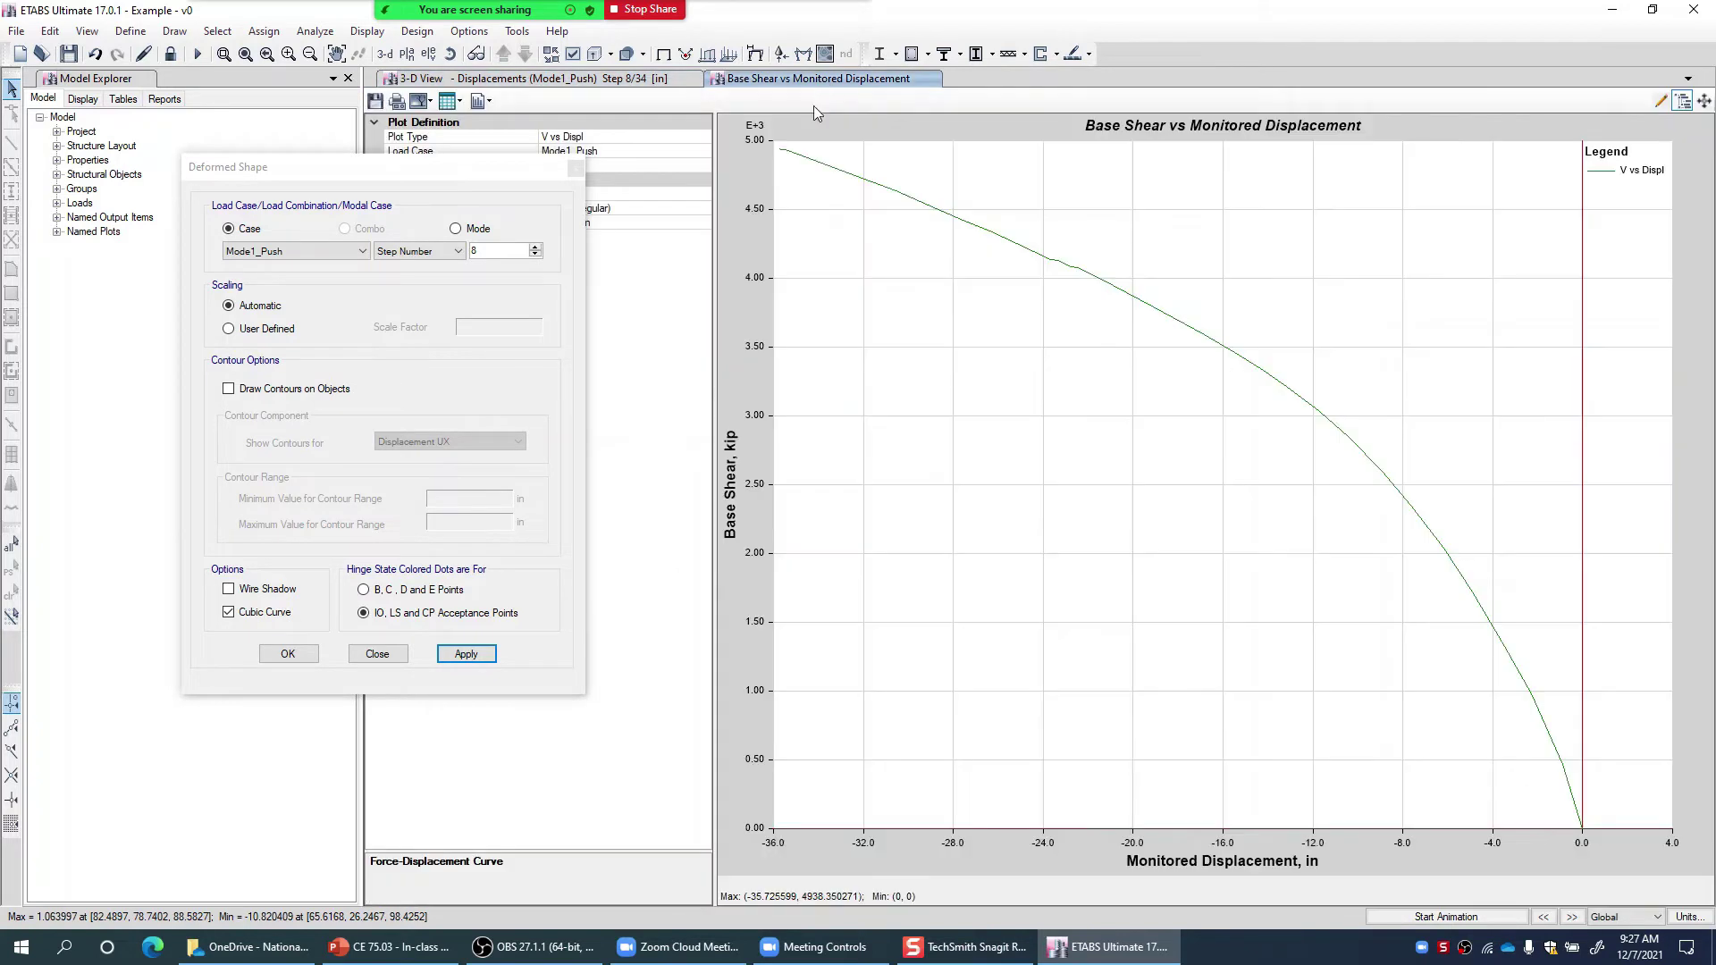
{"action": "left_click_drag", "start_coordinate": [523, 170], "coordinate": [478, 315]}
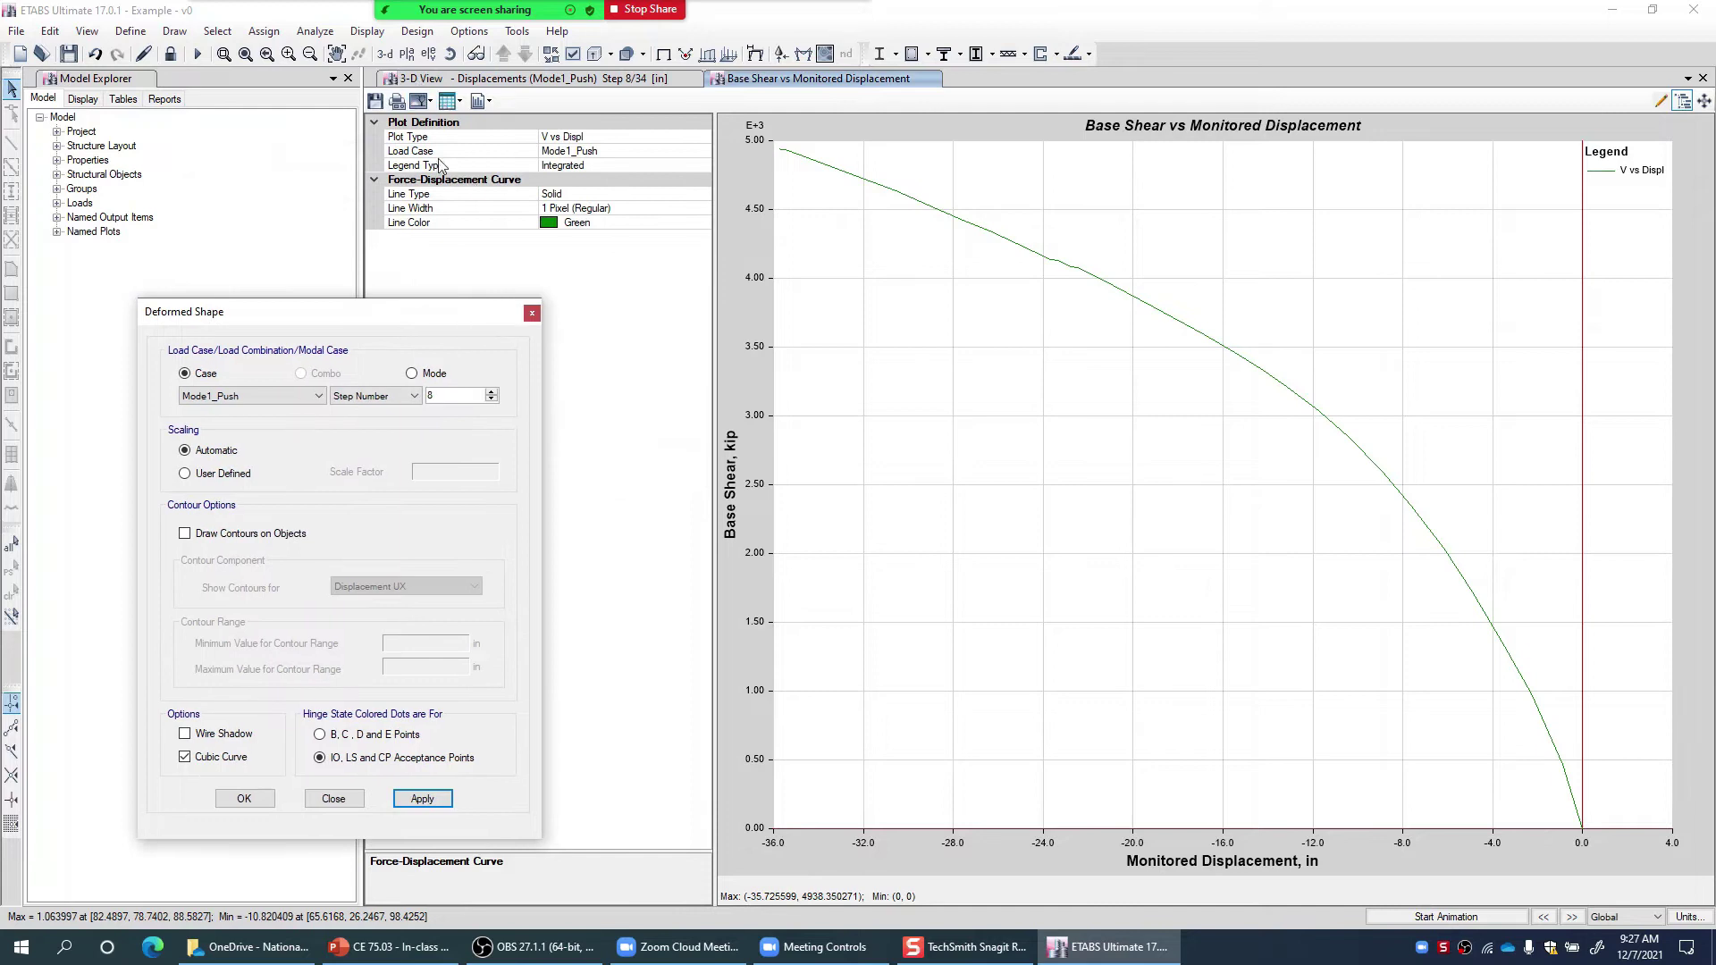
{"action": "left_click", "coordinate": [1330, 468]}
{"action": "left_click", "coordinate": [1075, 266]}
{"action": "left_click", "coordinate": [442, 109]}
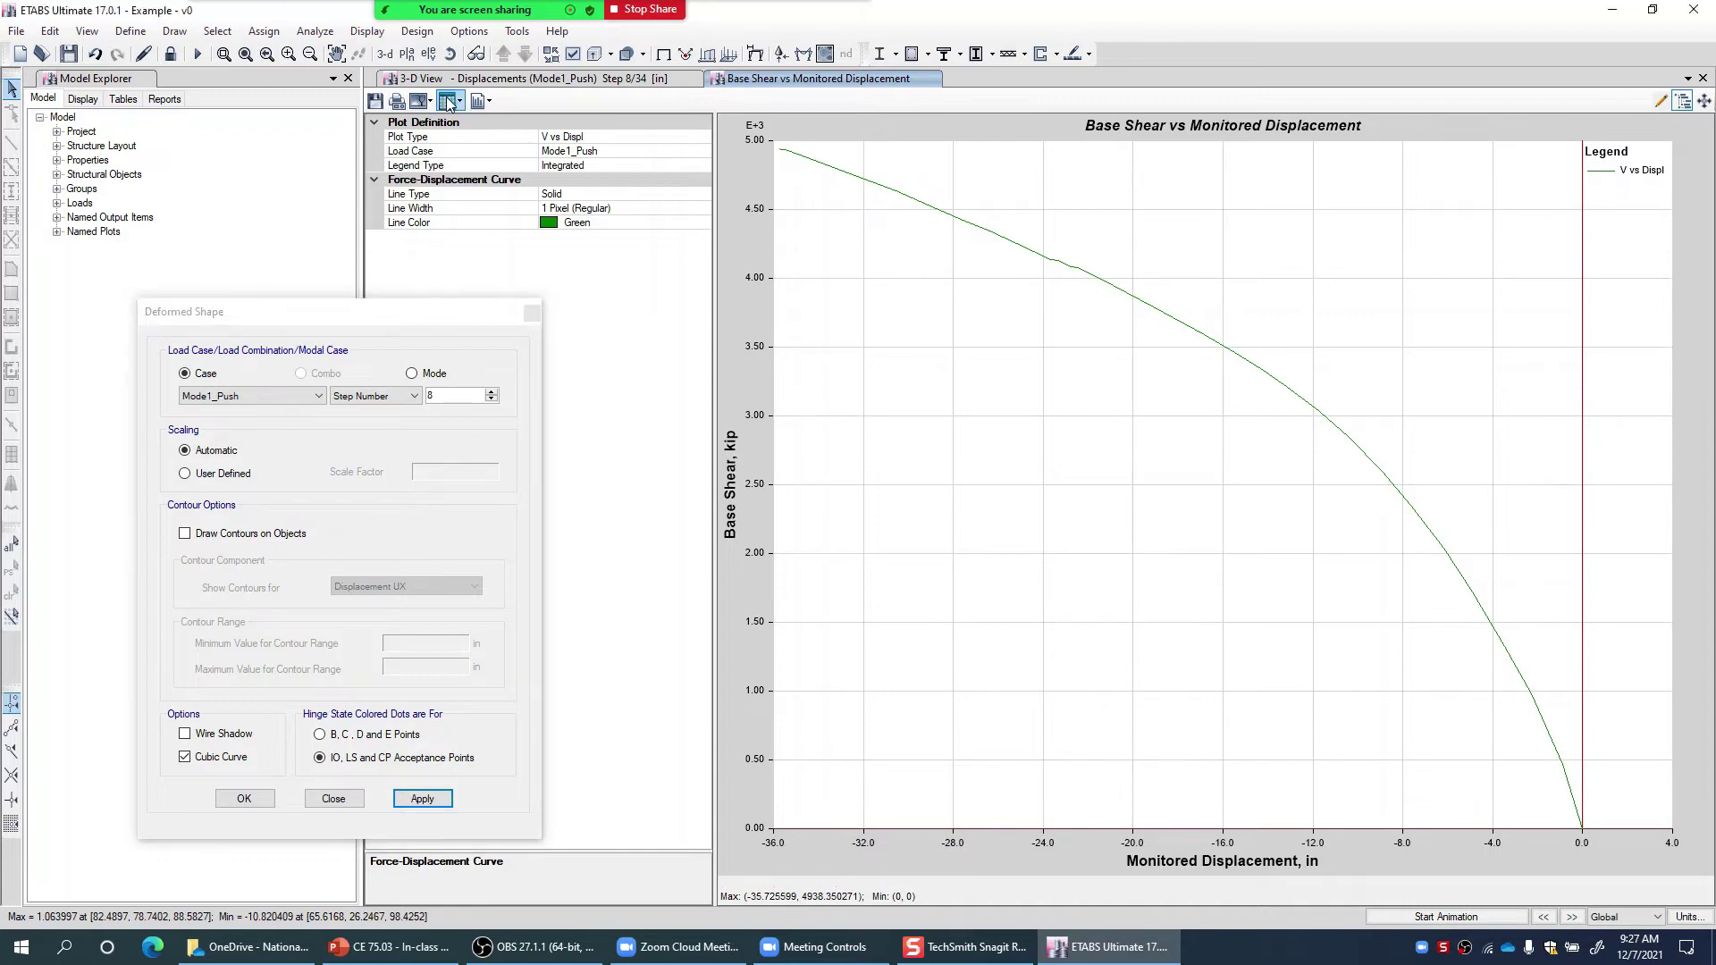
Open the Formatted pushover step table and select the step 8 row (−10.3831 in, 2843.981 kip)
{"action": "left_click", "coordinate": [459, 101]}
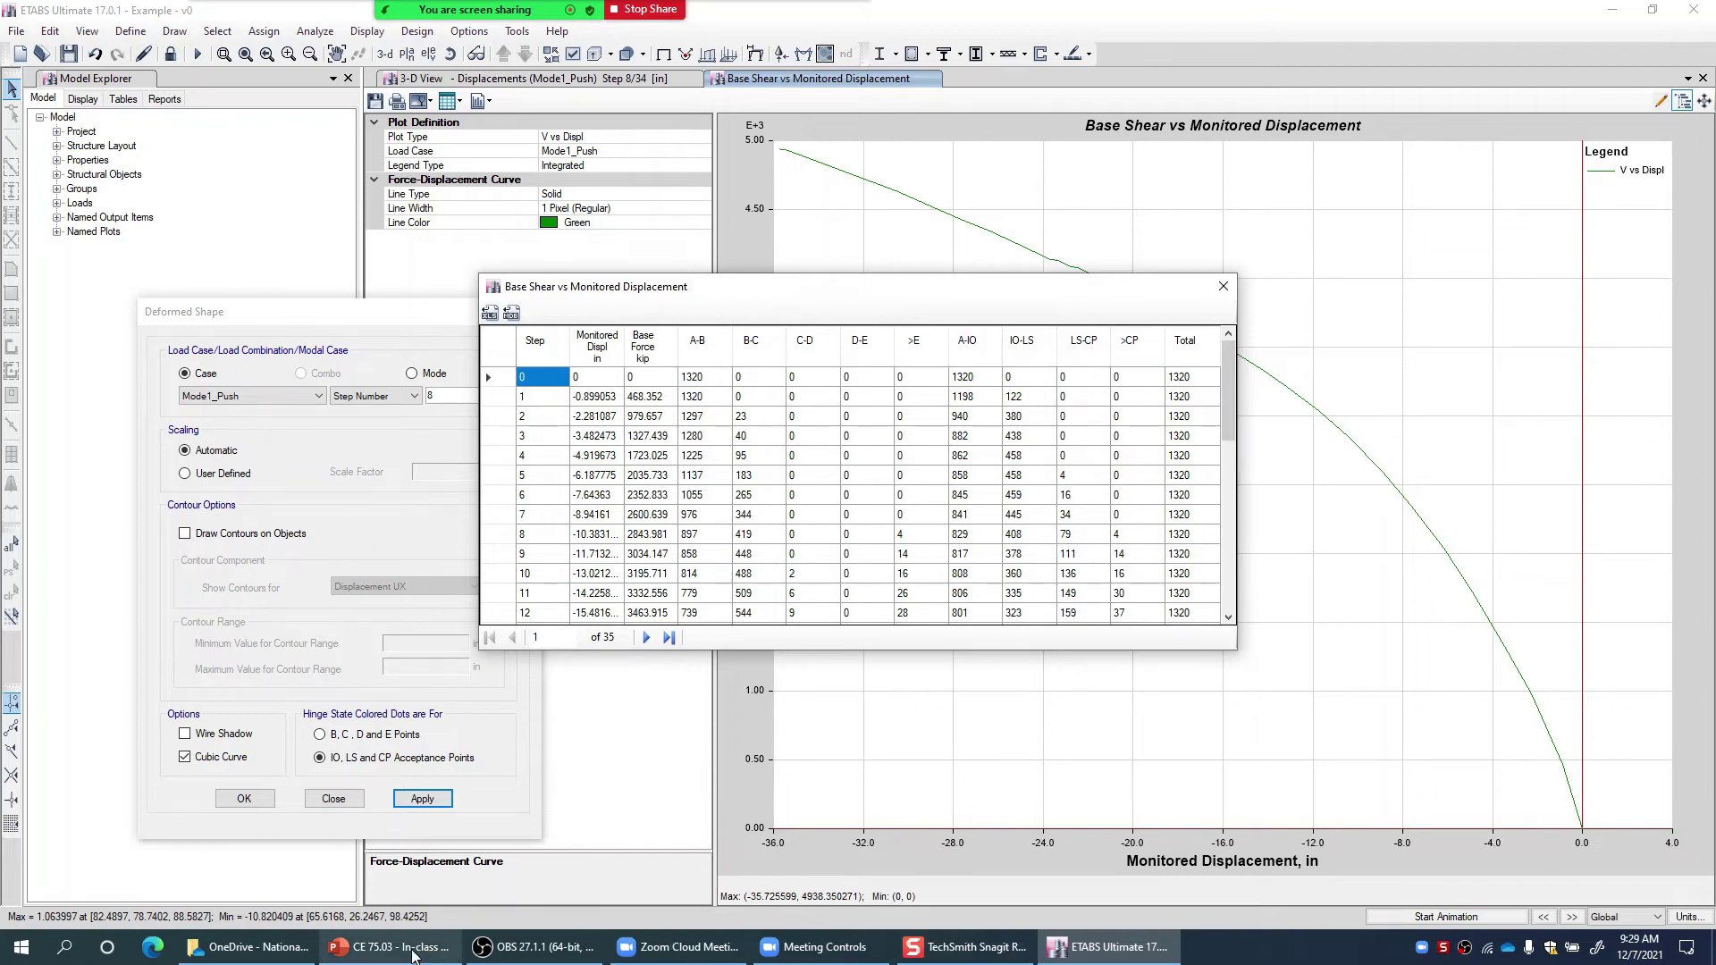
{"action": "mouse_move", "coordinate": [407, 957]}
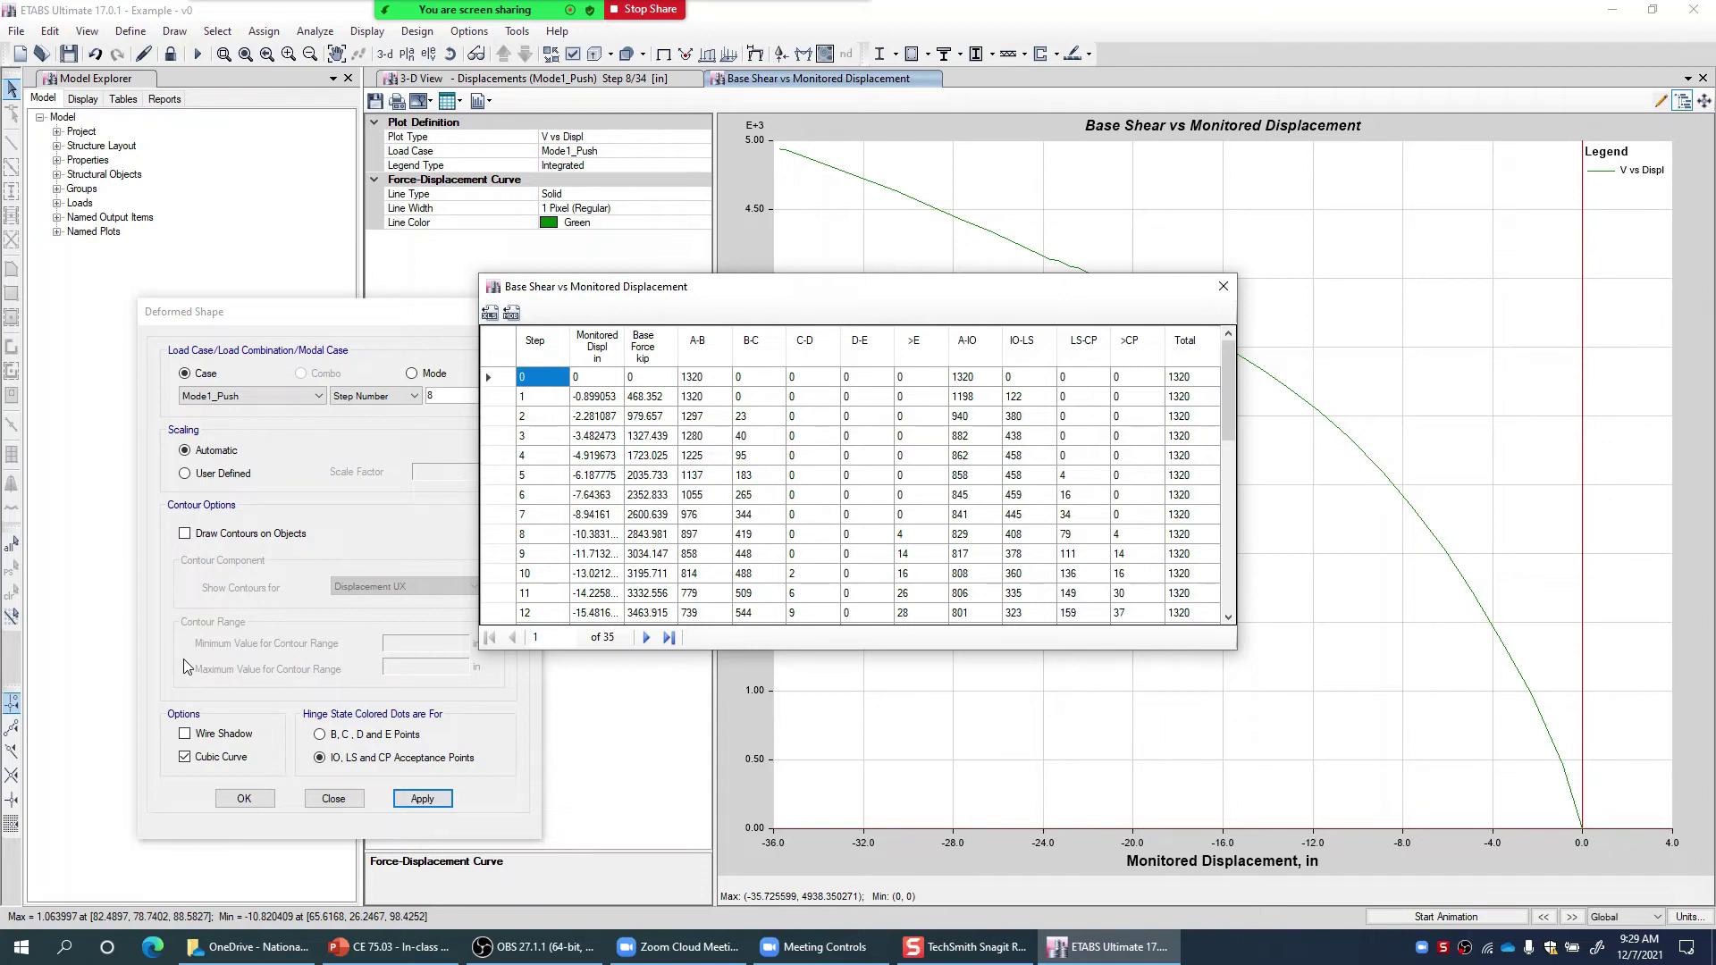
{"action": "left_click", "coordinate": [503, 535]}
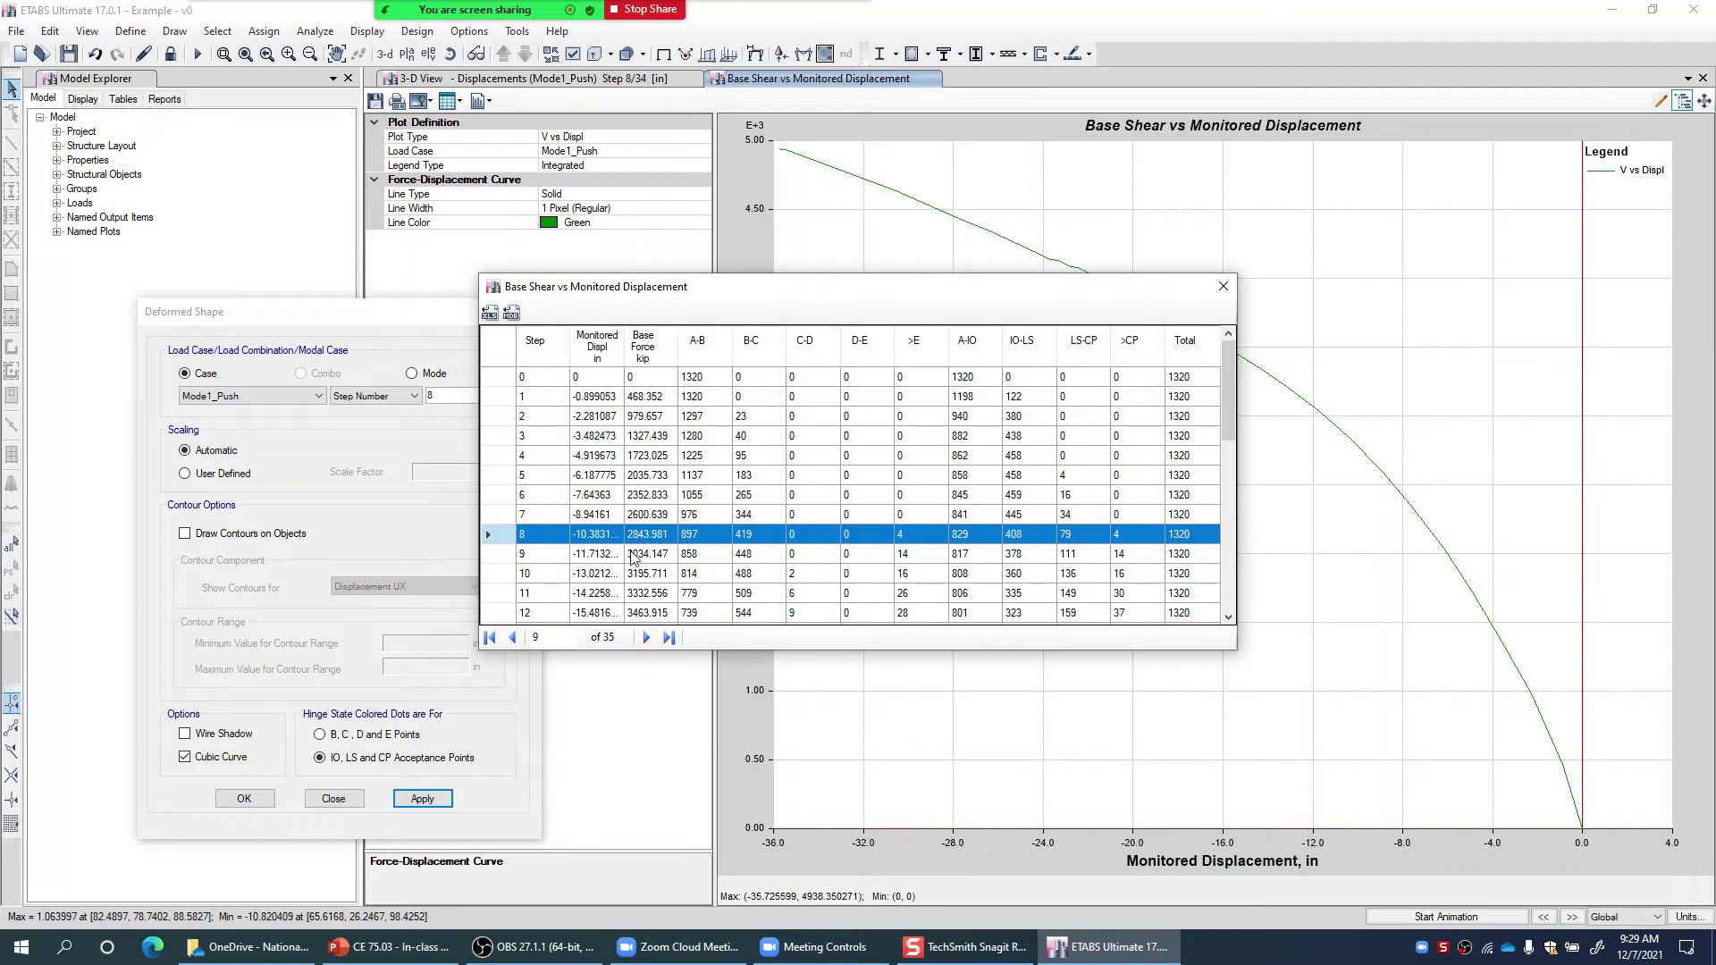
Close the Base Shear vs Monitored Displacement table window
{"action": "left_click", "coordinate": [1223, 288]}
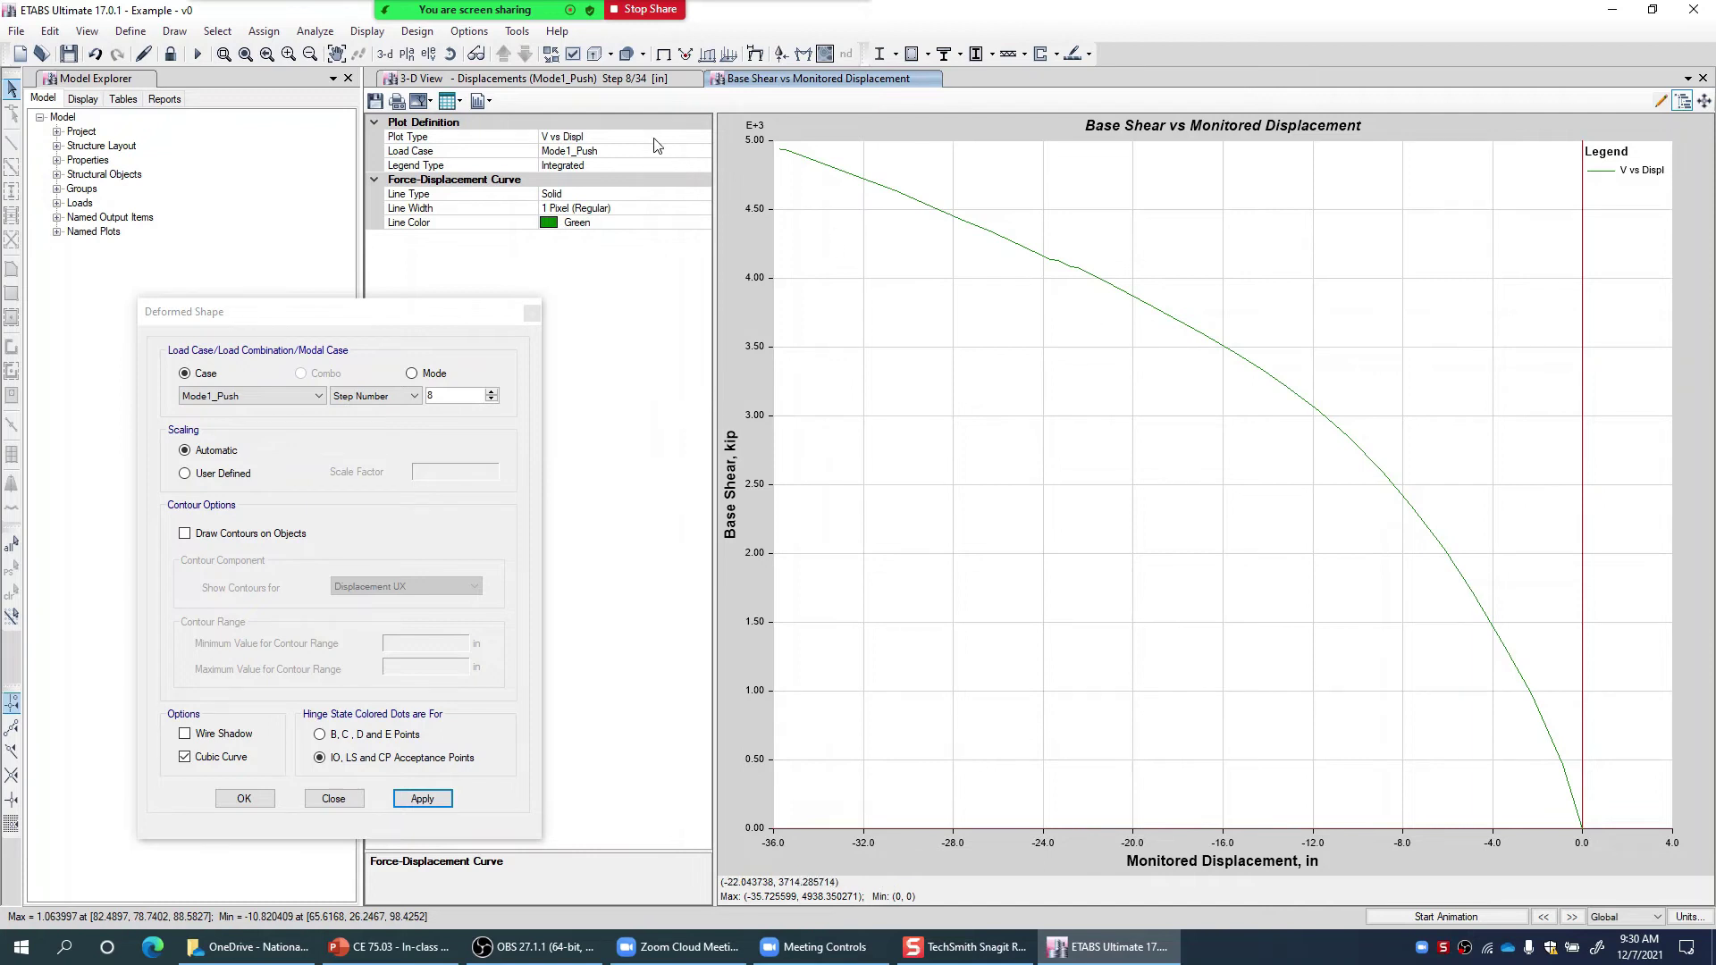
Return to the 3-D view and advance the Mode1_Push deformed shape to step 10
{"action": "left_click", "coordinate": [625, 79]}
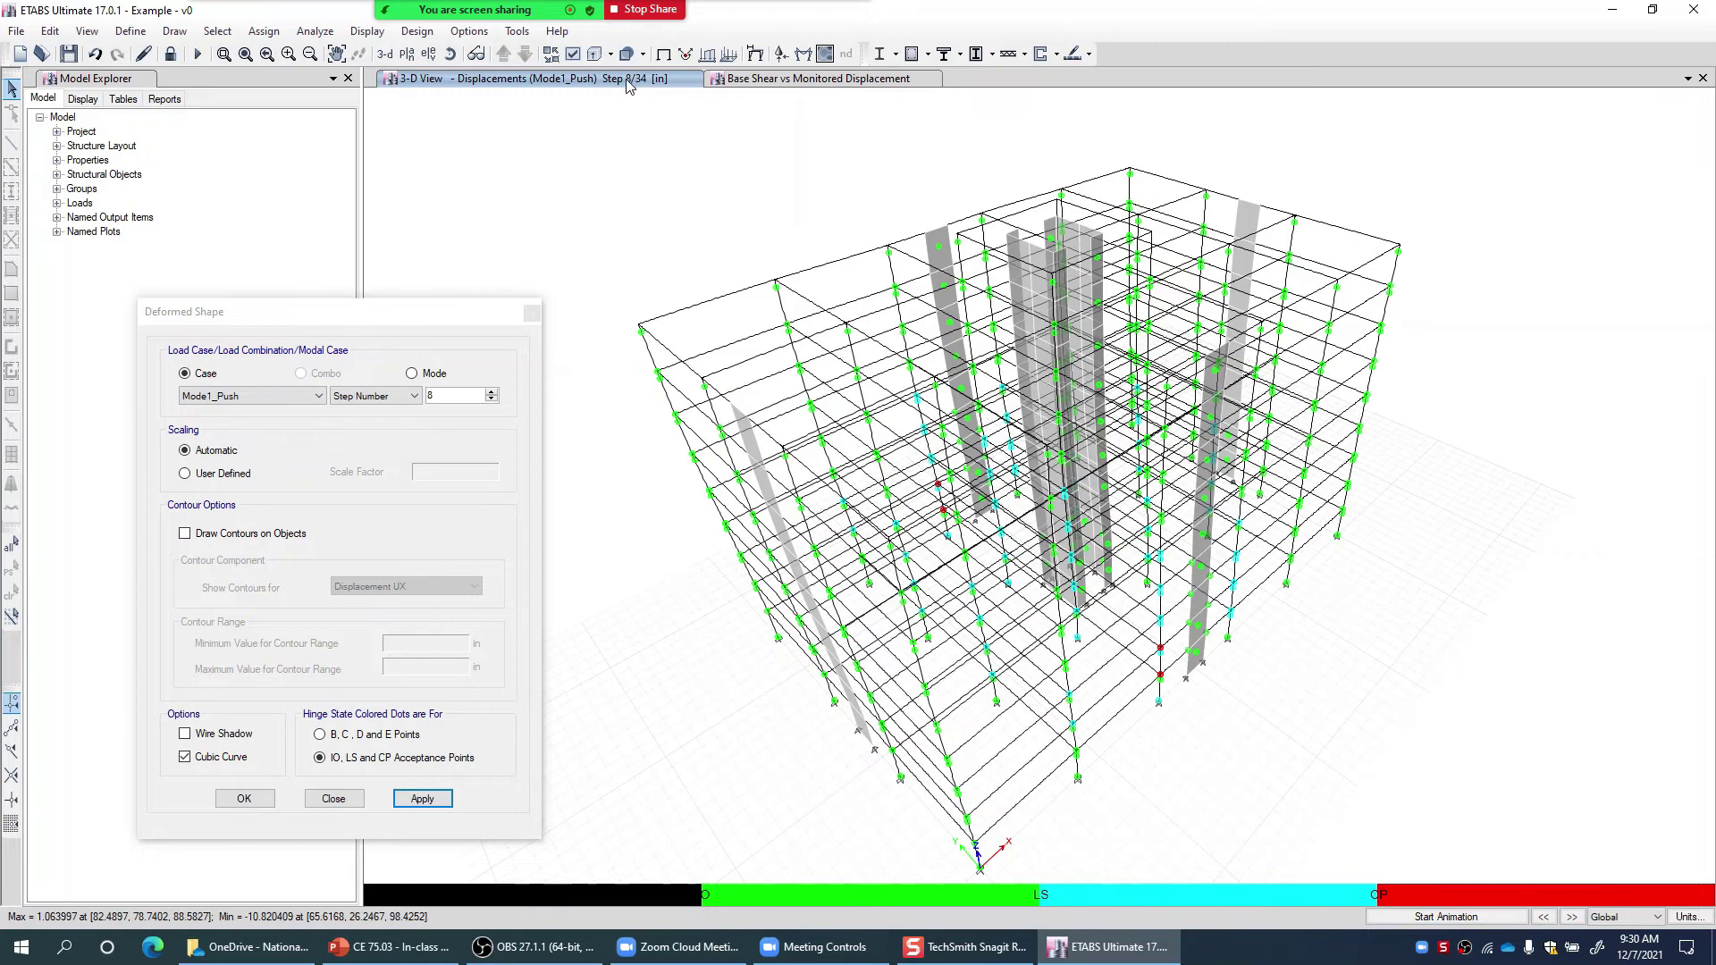
{"action": "left_click", "coordinate": [1574, 917]}
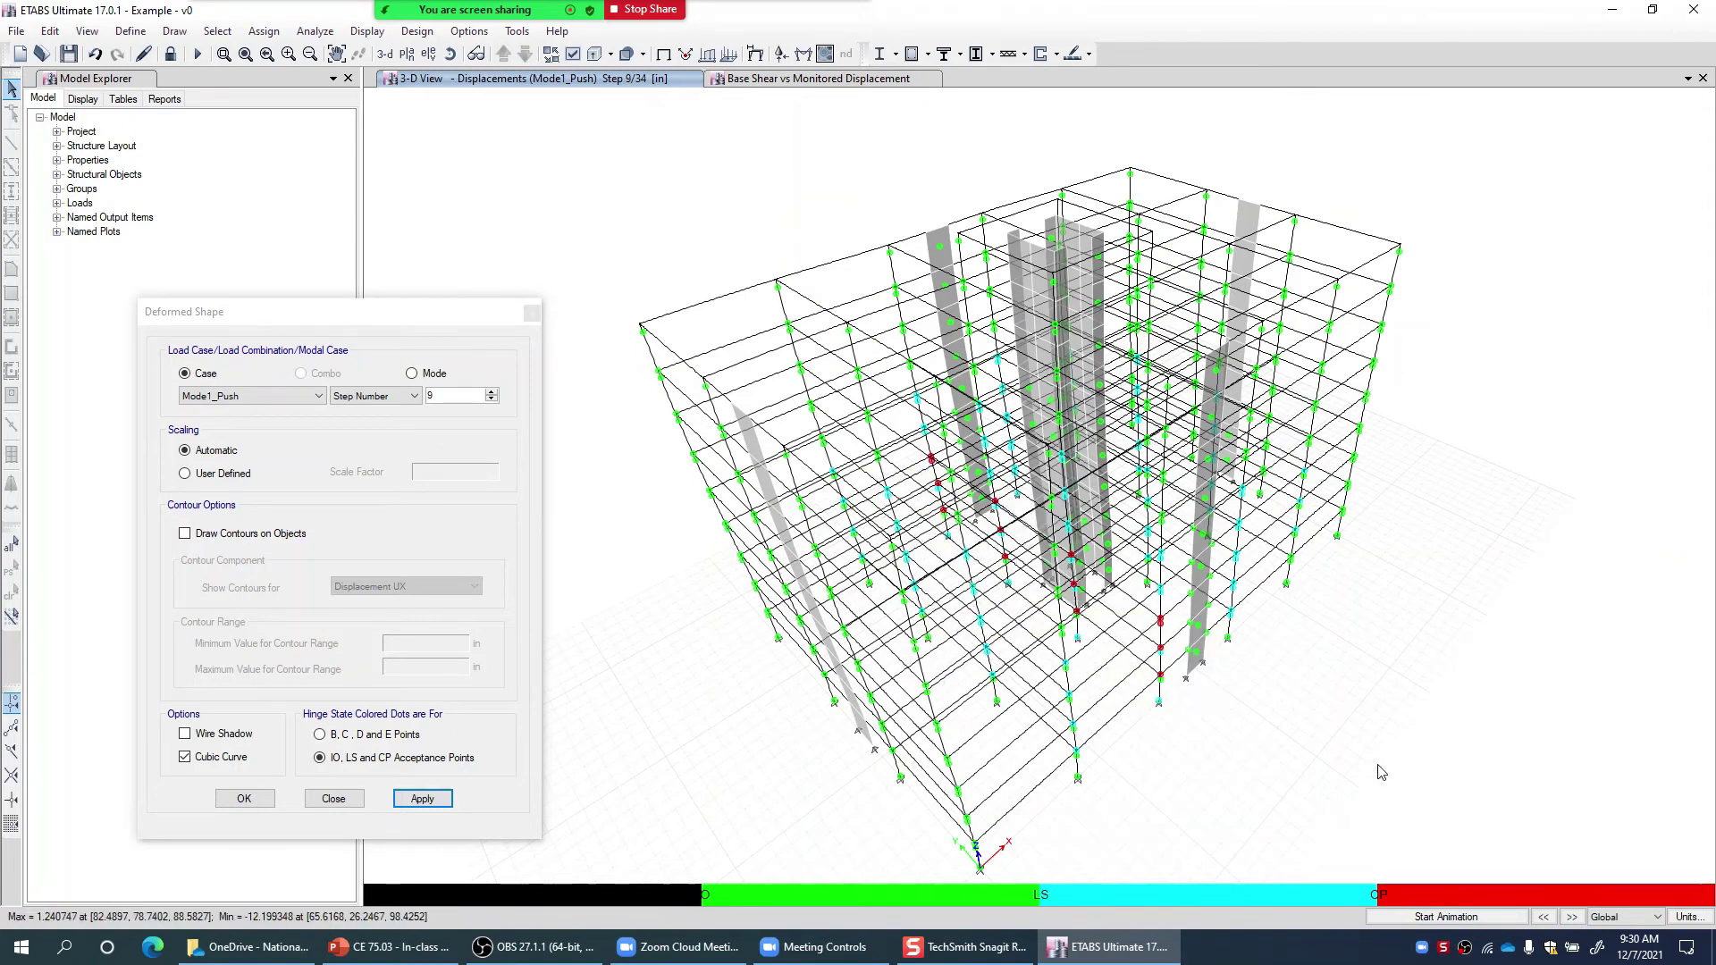
{"action": "left_click", "coordinate": [1571, 917]}
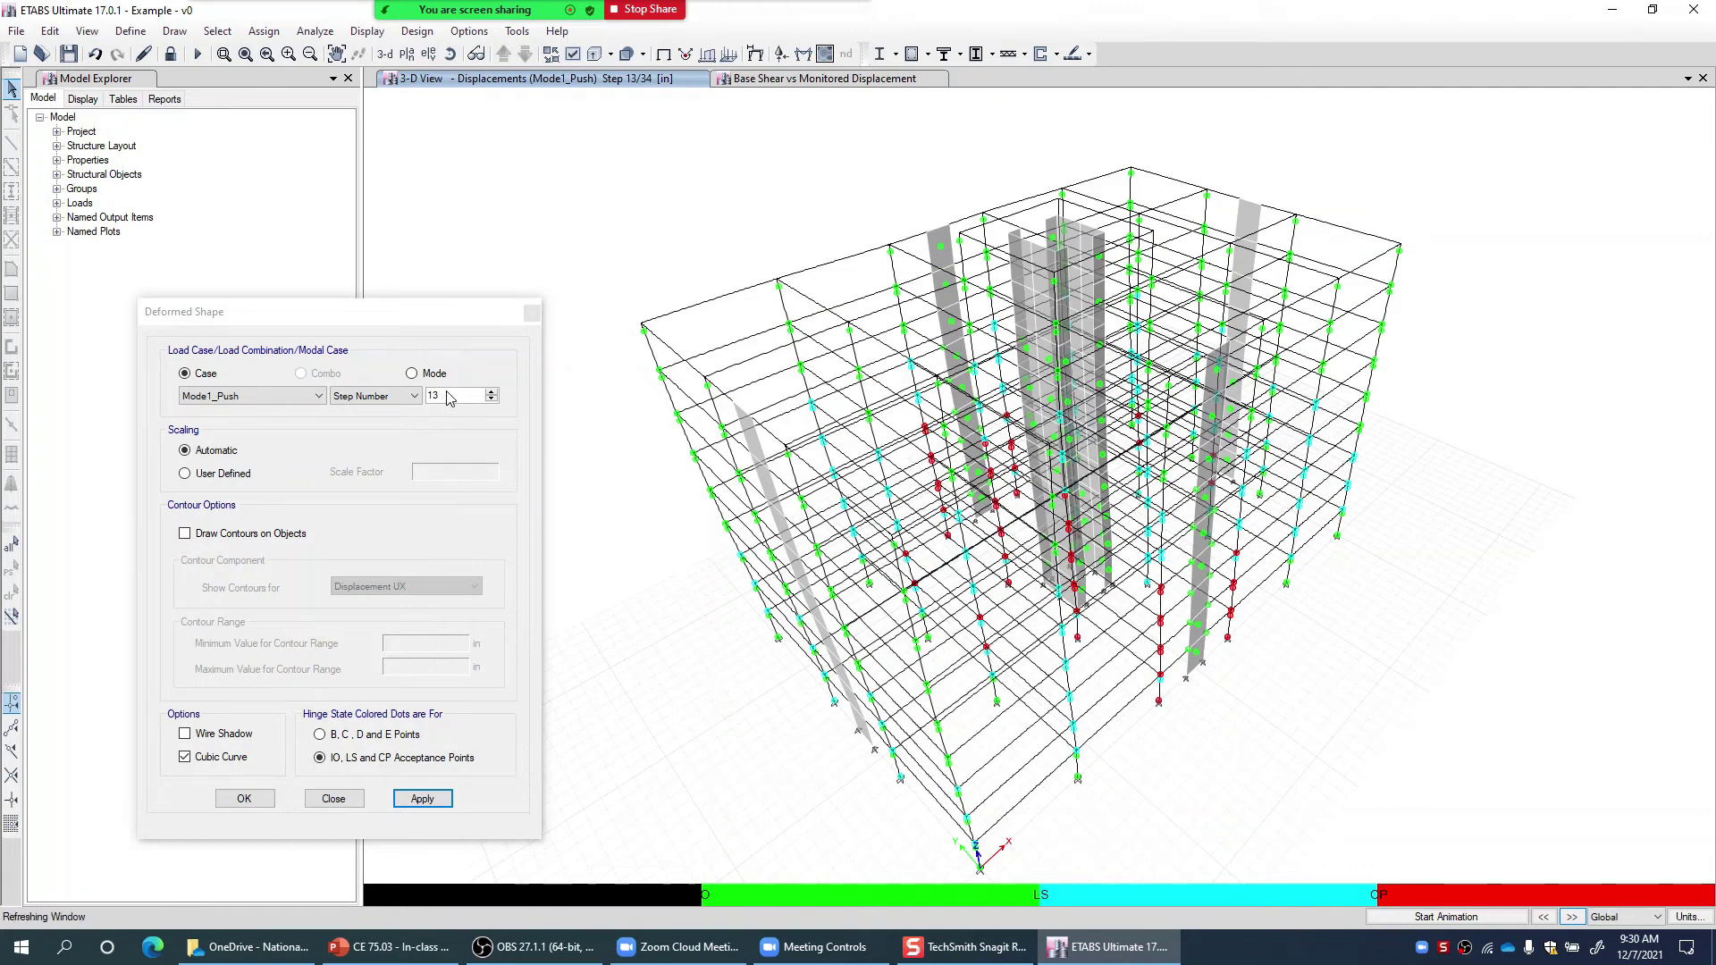
Set the deformed shape's step number to 34 and apply it to the 3-D view
{"action": "scroll", "coordinate": [449, 398], "scroll_direction": "up", "scroll_amount": 1}
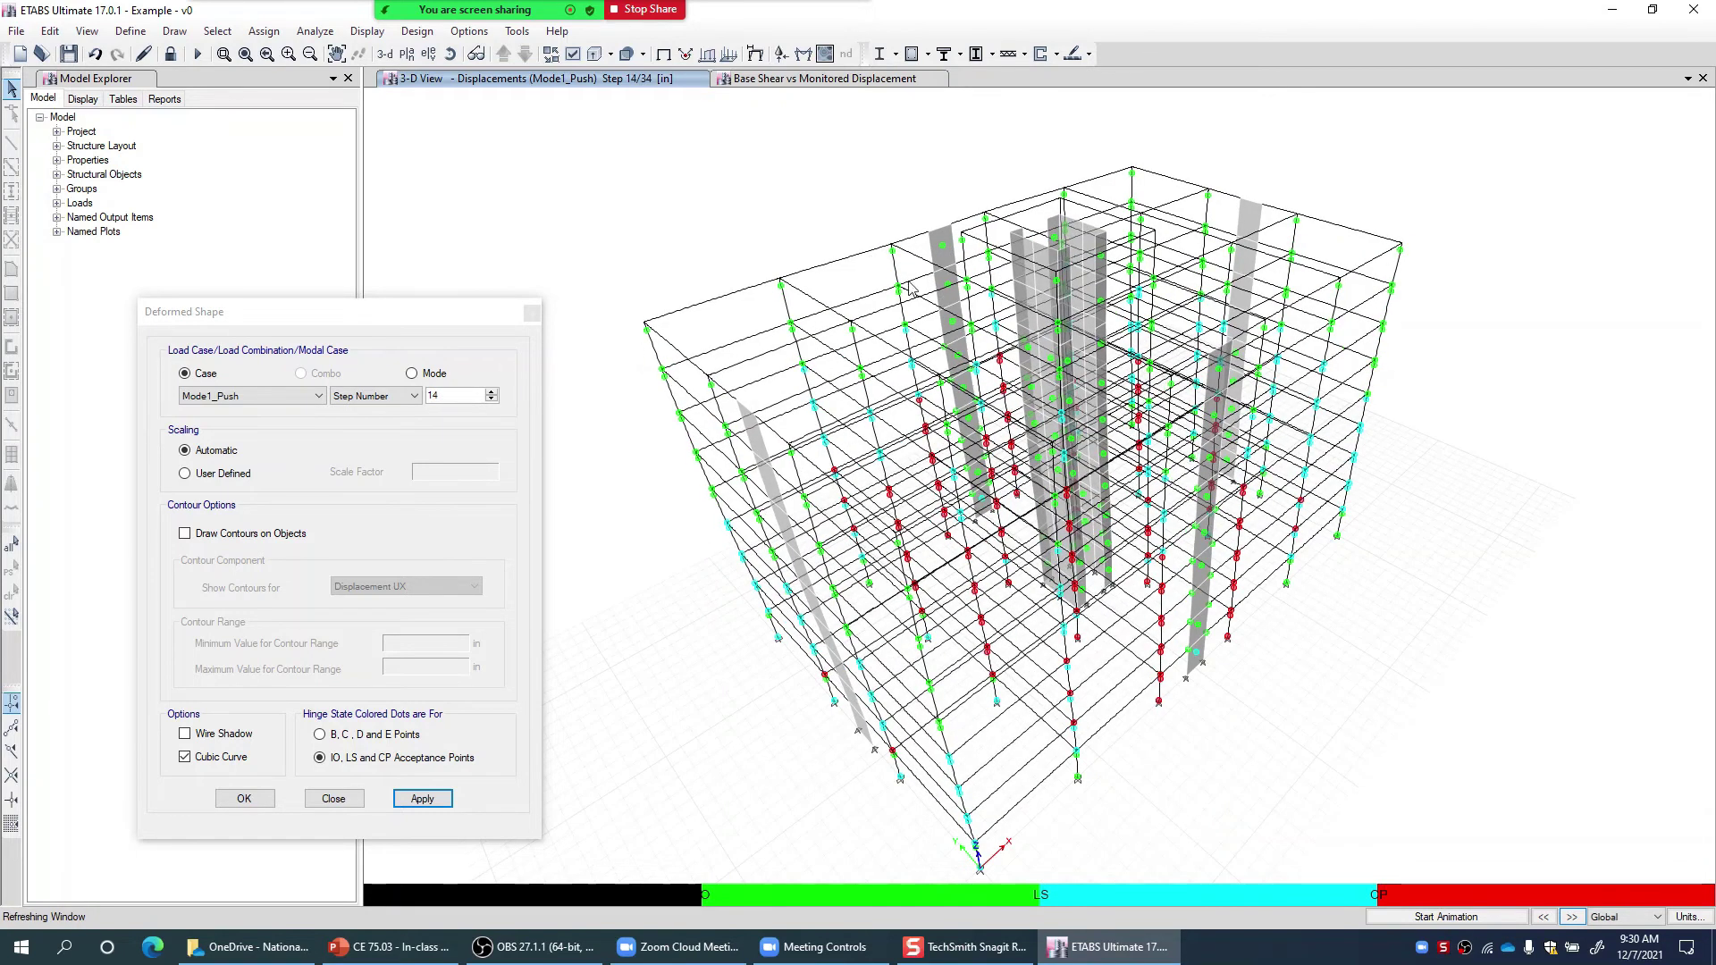
{"action": "scroll", "coordinate": [438, 400], "scroll_direction": "up", "scroll_amount": 1}
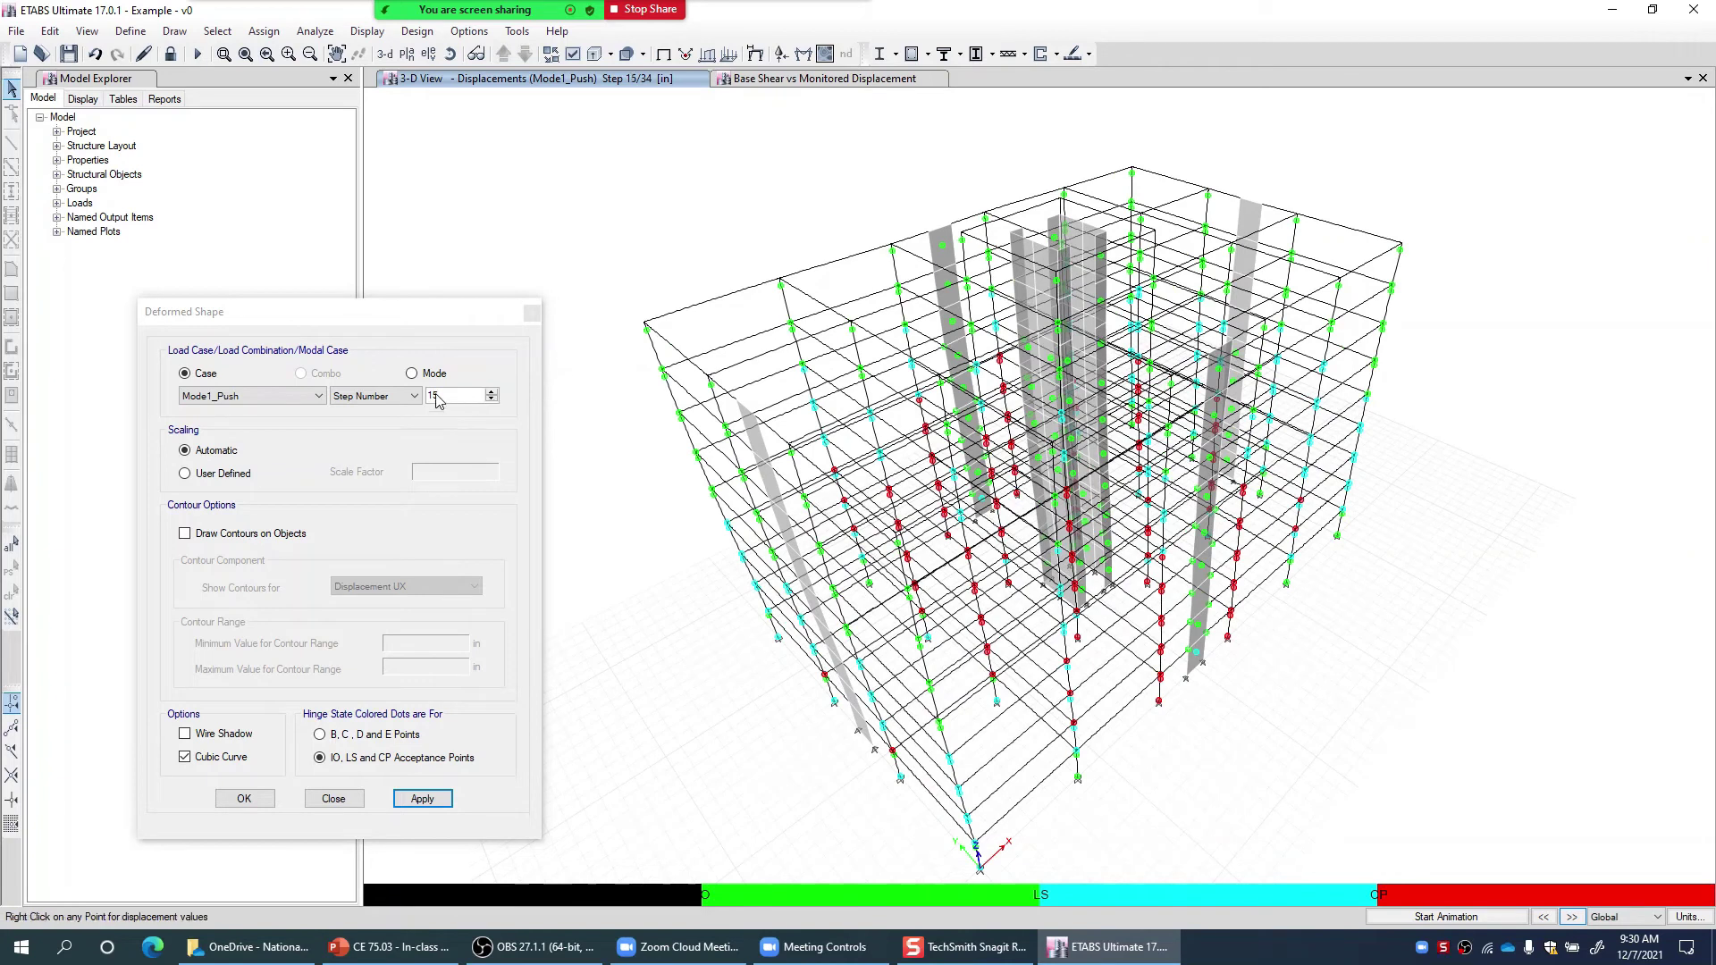
{"action": "scroll", "coordinate": [437, 397], "scroll_direction": "up", "scroll_amount": 1}
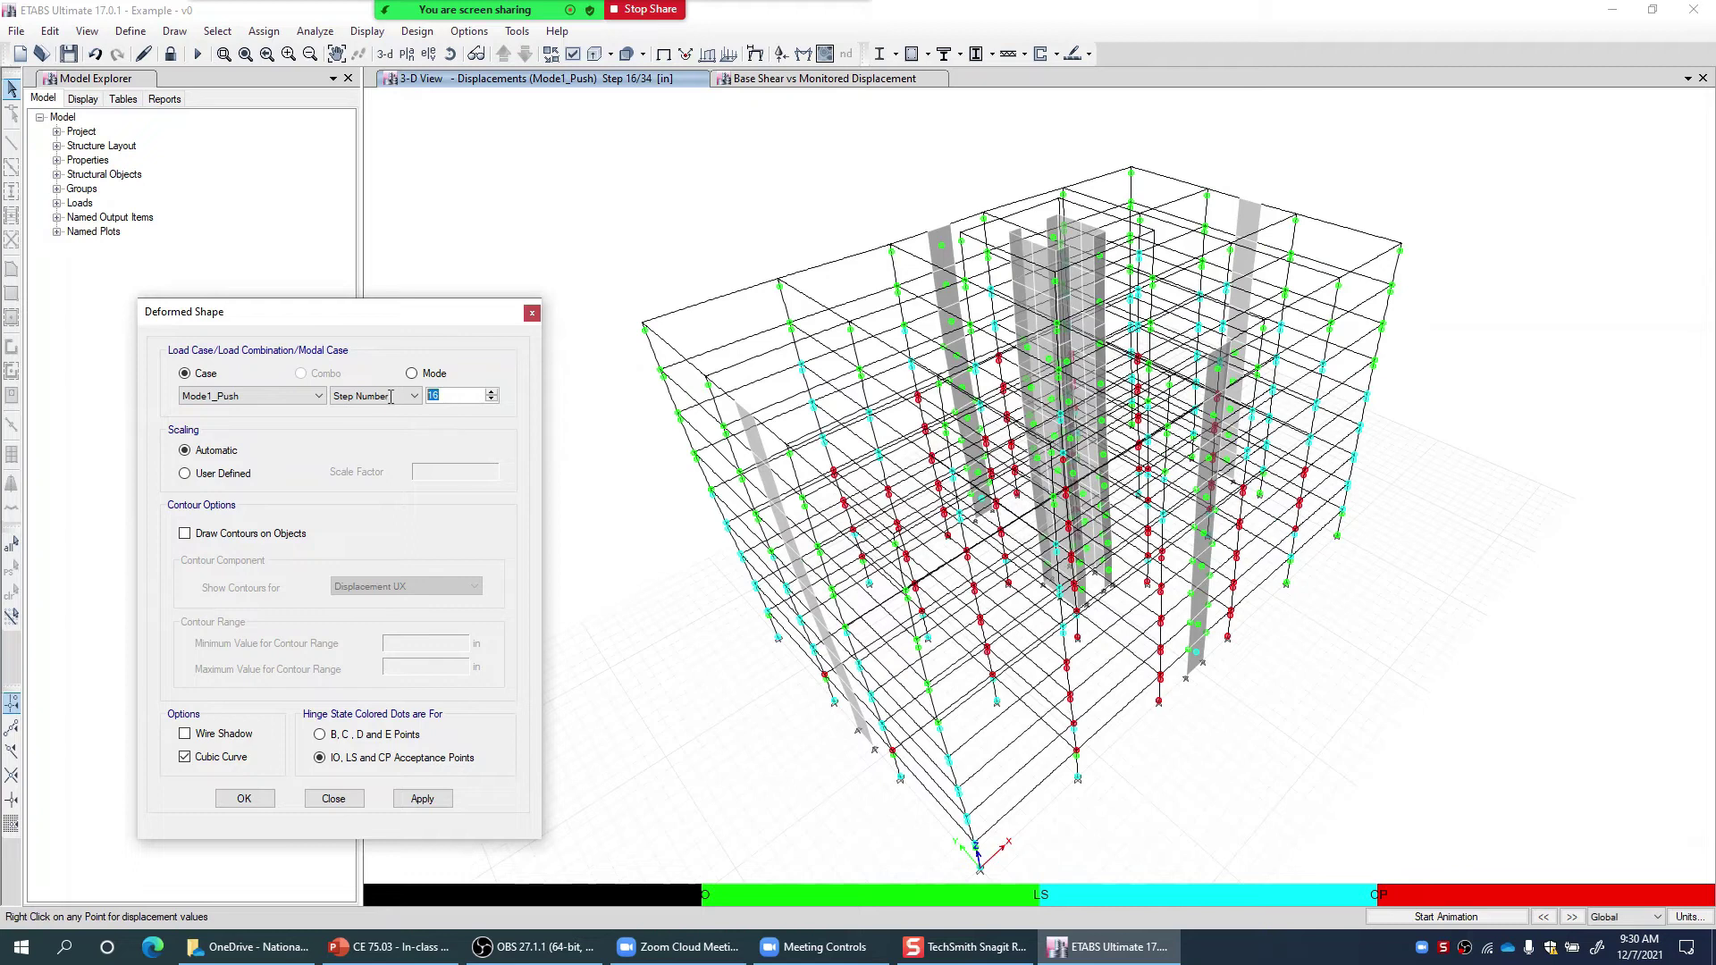
{"action": "left_click", "coordinate": [450, 398]}
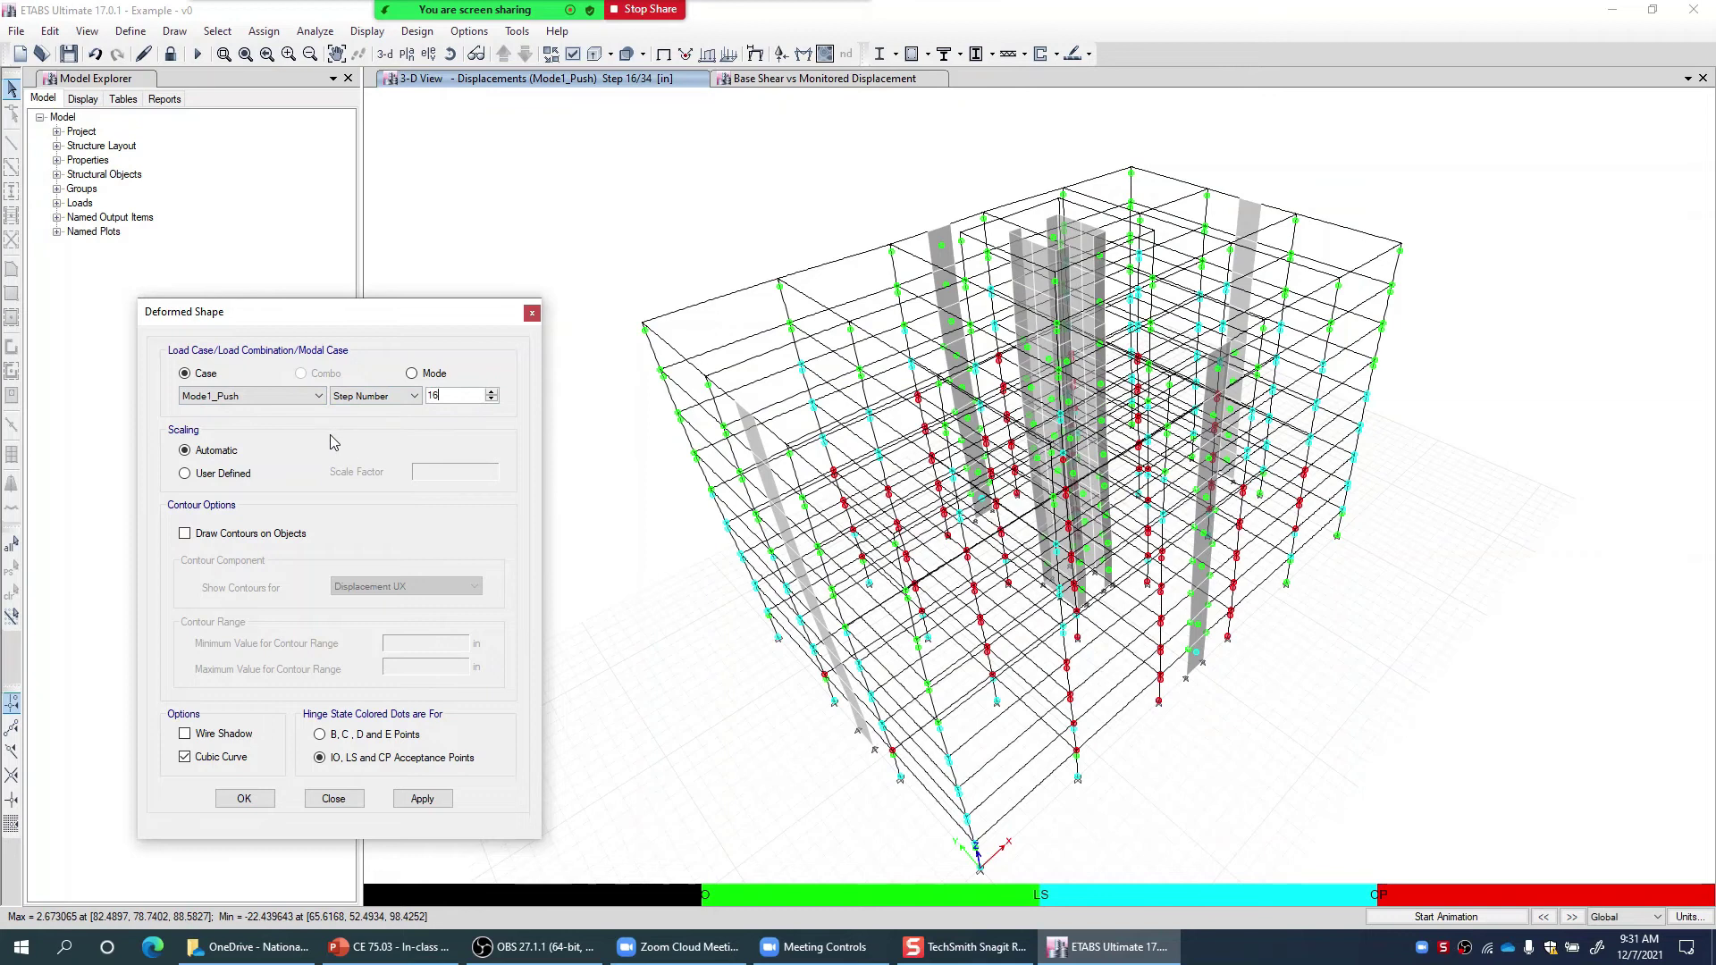
{"action": "double_click", "coordinate": [432, 395]}
{"action": "type", "text": "34"}
{"action": "left_click", "coordinate": [423, 798]}
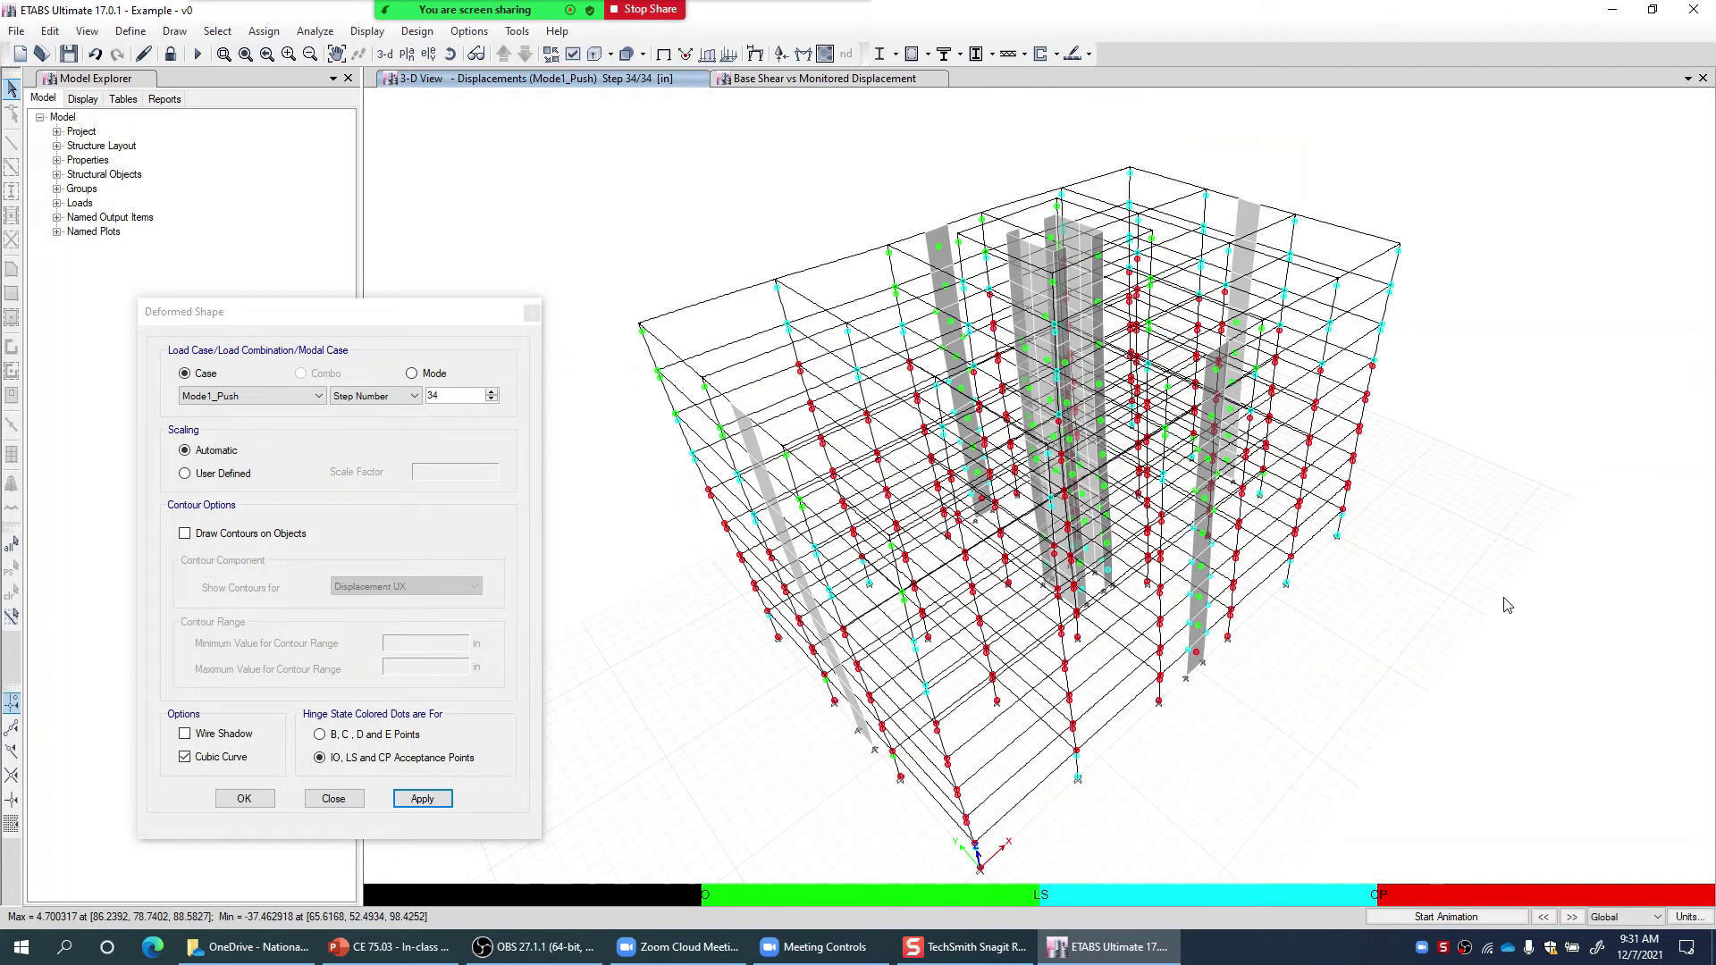
Close the Deformed Shape settings and switch between the Base Shear vs Monitored Displacement curve and 3-D view
{"action": "left_click", "coordinate": [523, 314]}
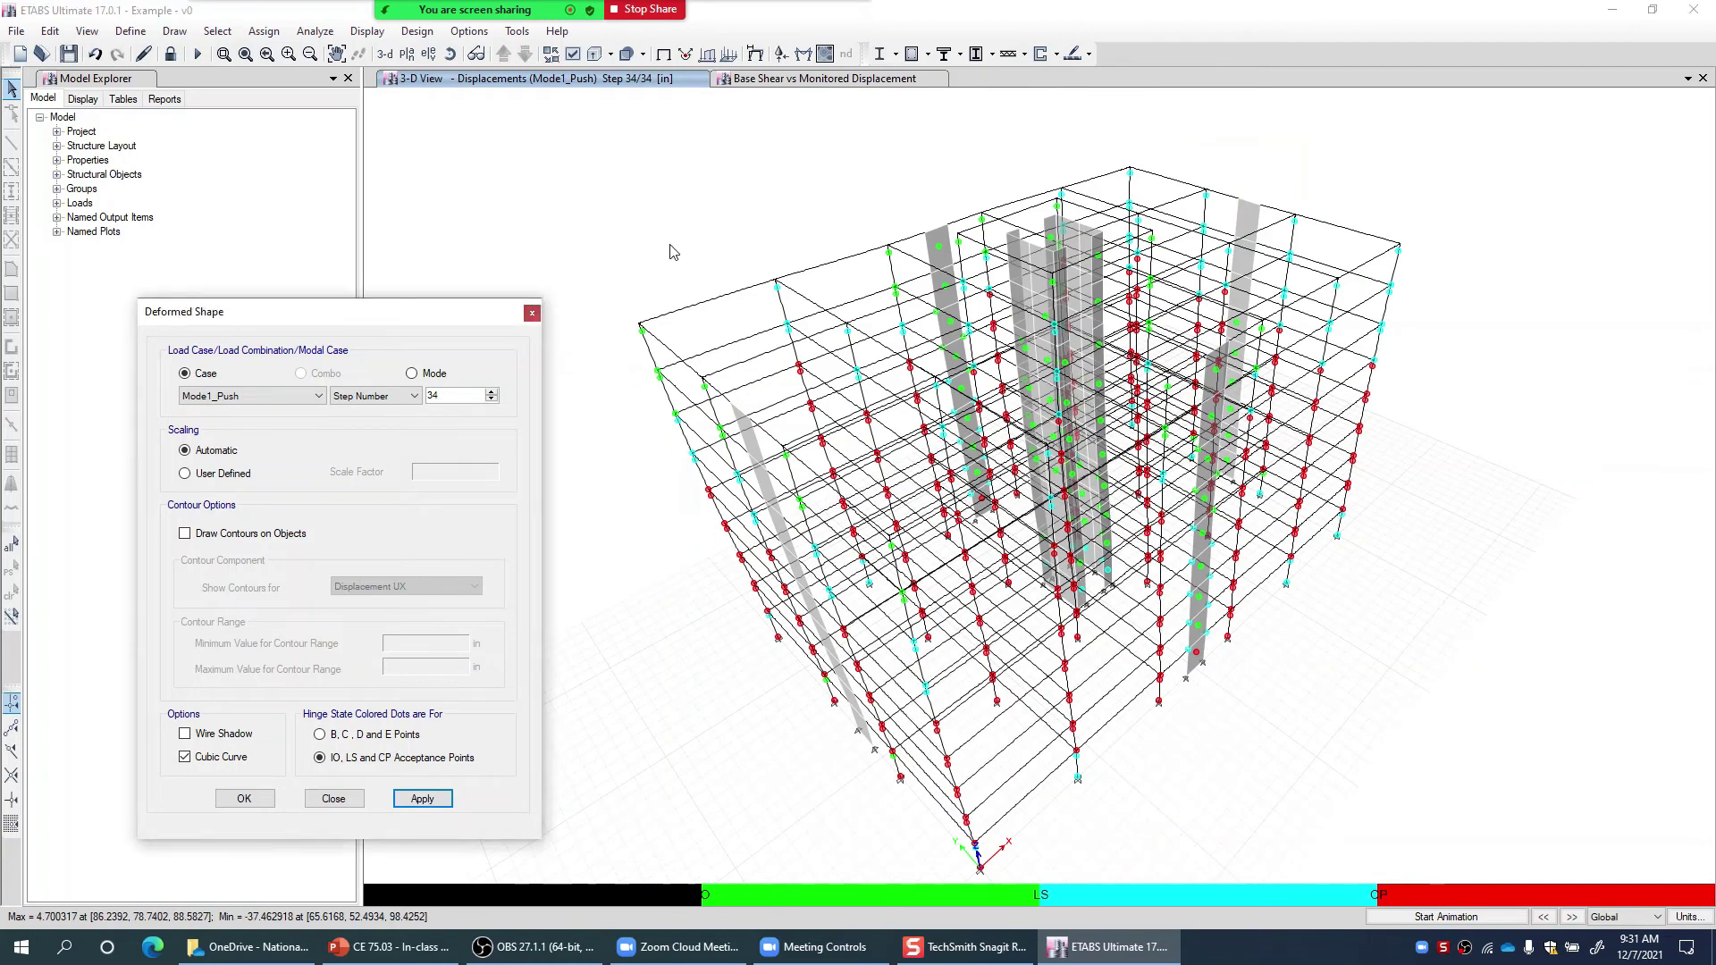
{"action": "left_click", "coordinate": [871, 80]}
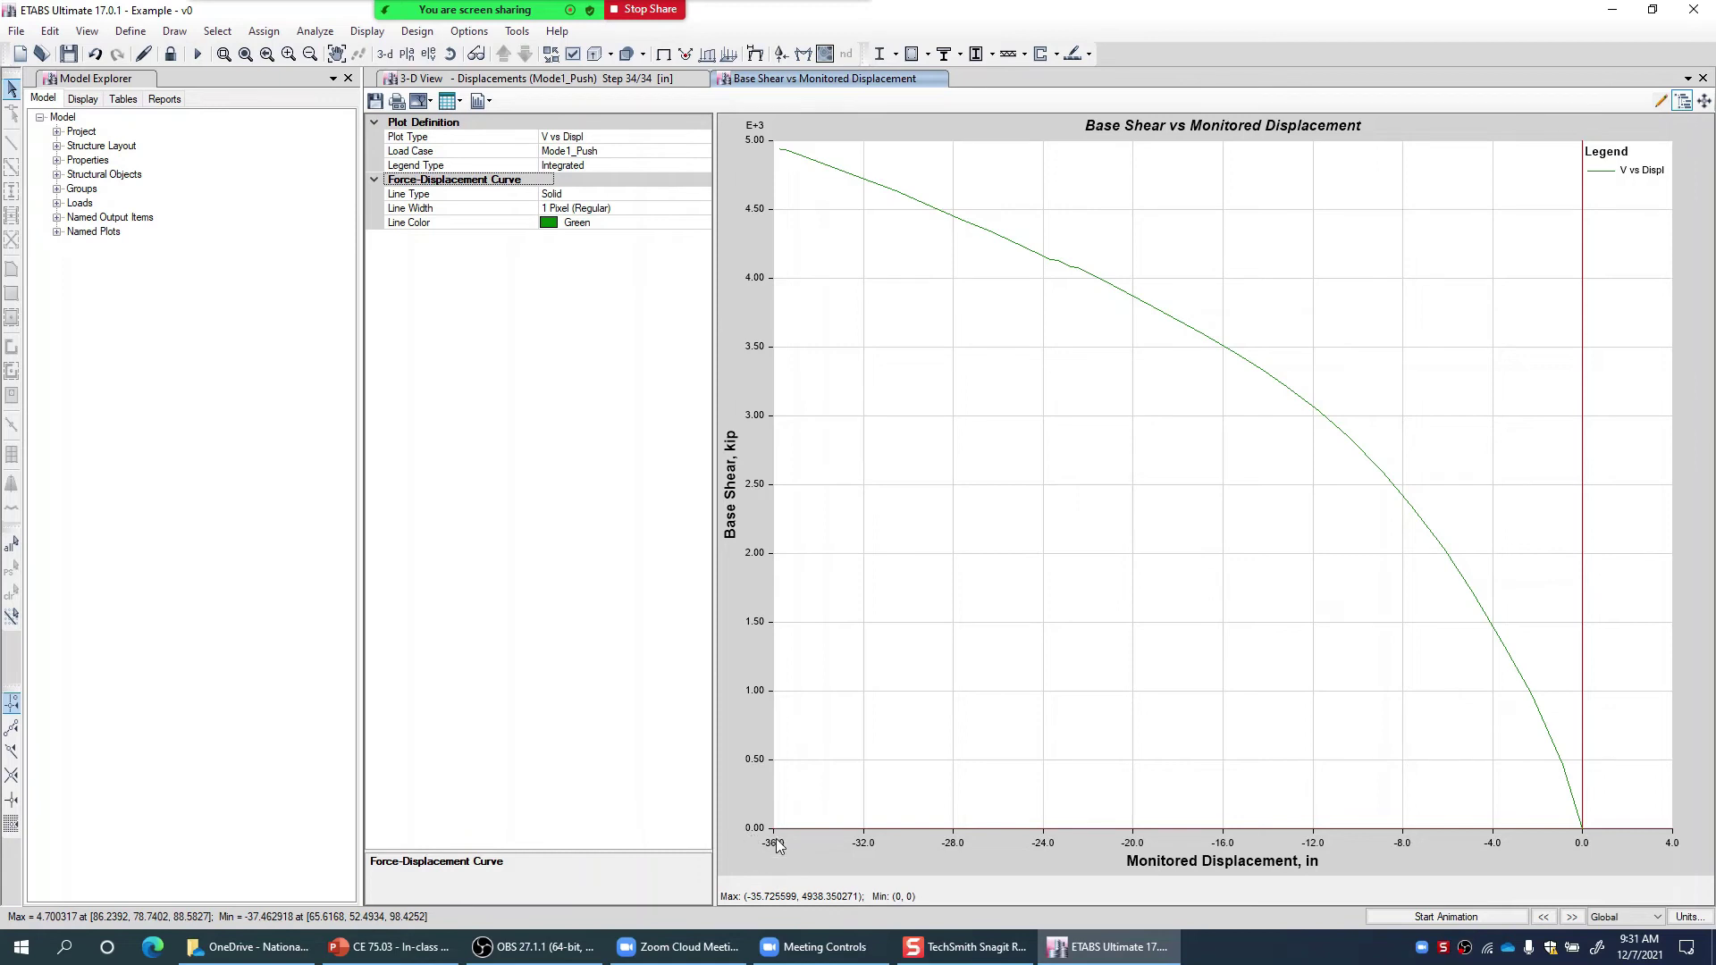
{"action": "left_click", "coordinate": [615, 82]}
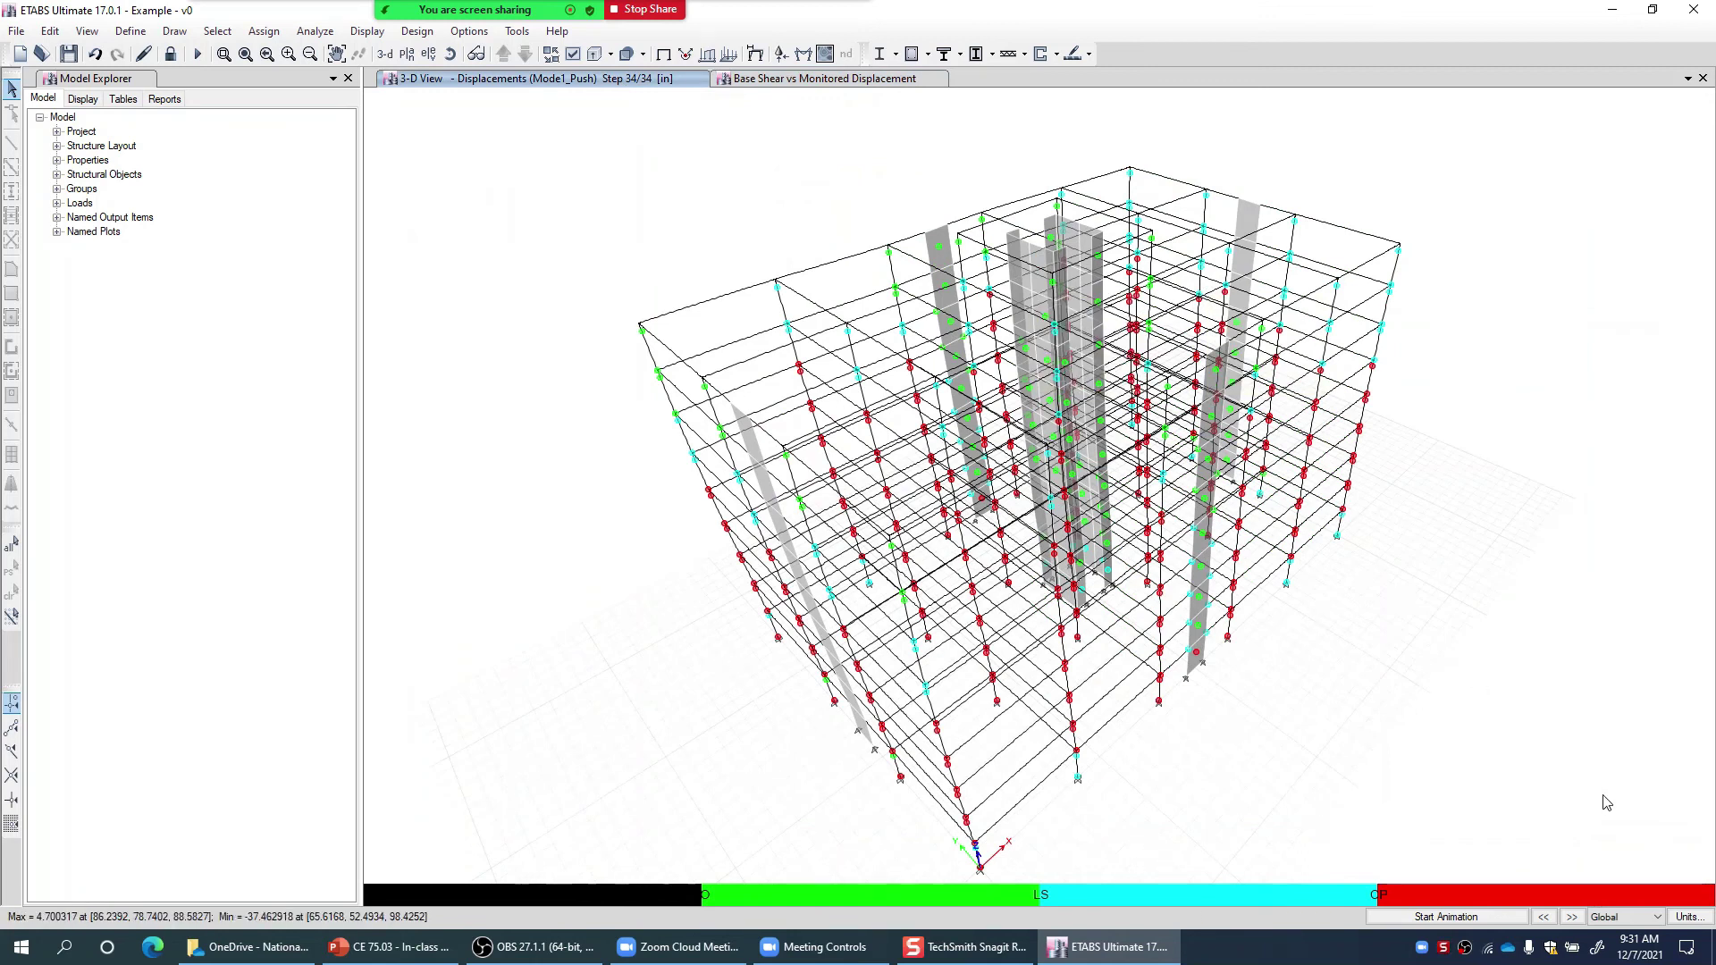
{"action": "left_click", "coordinate": [786, 79]}
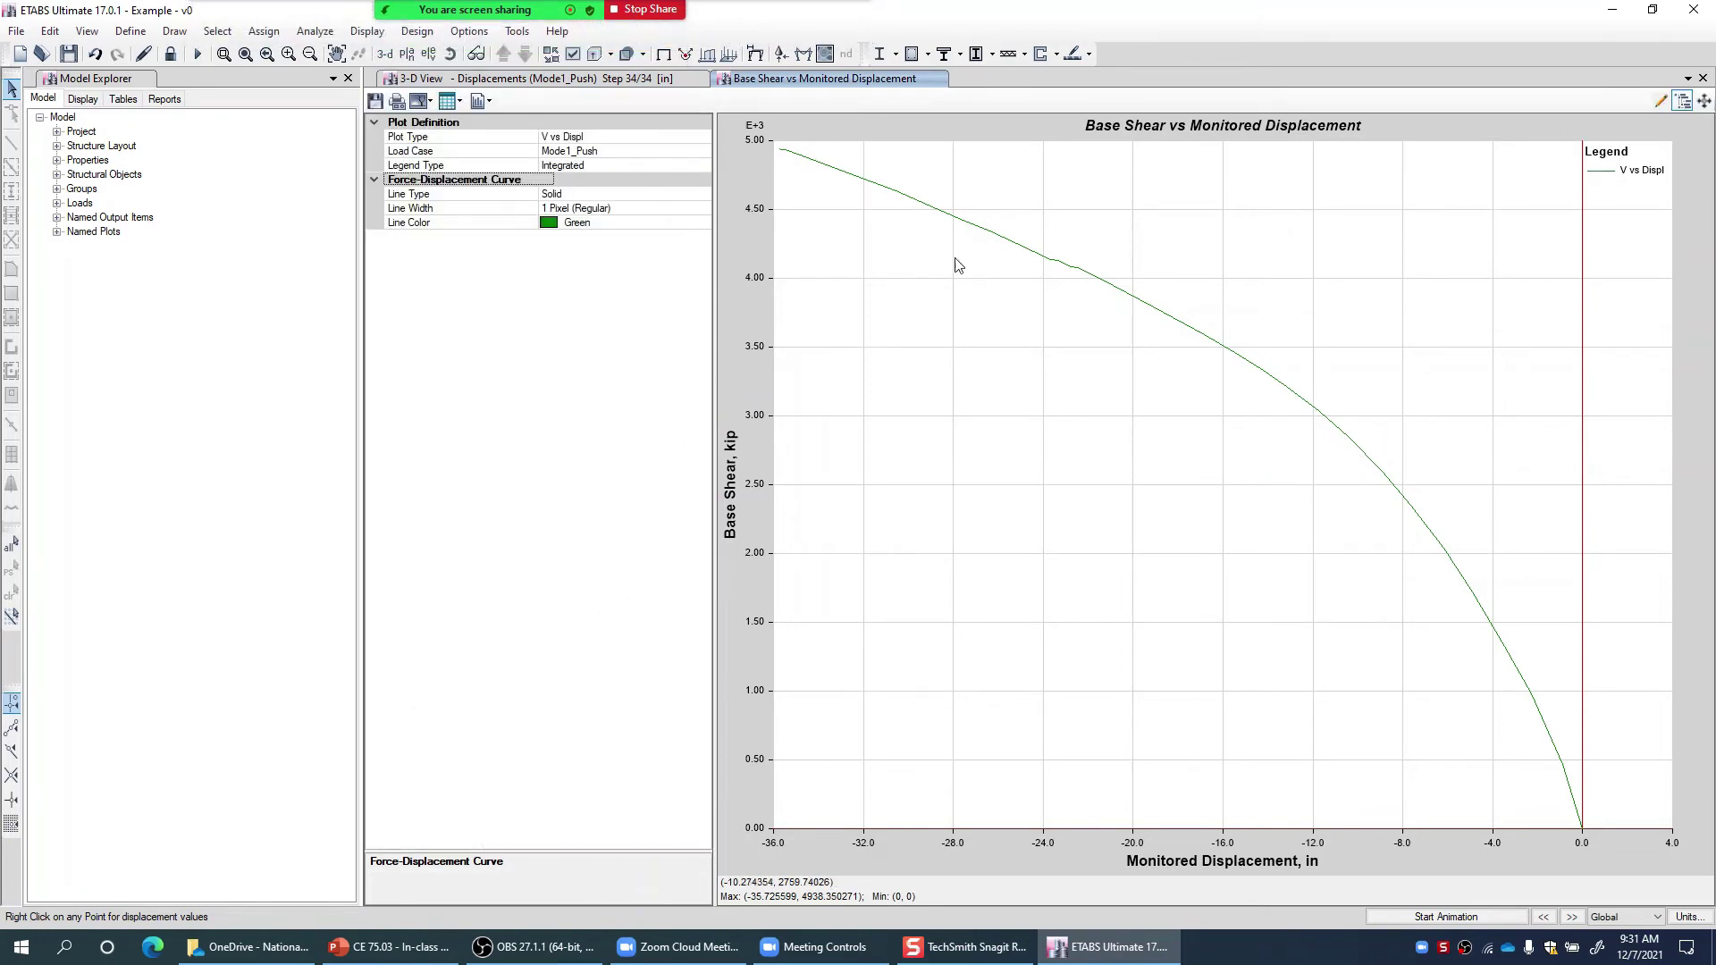
{"action": "left_click", "coordinate": [692, 83]}
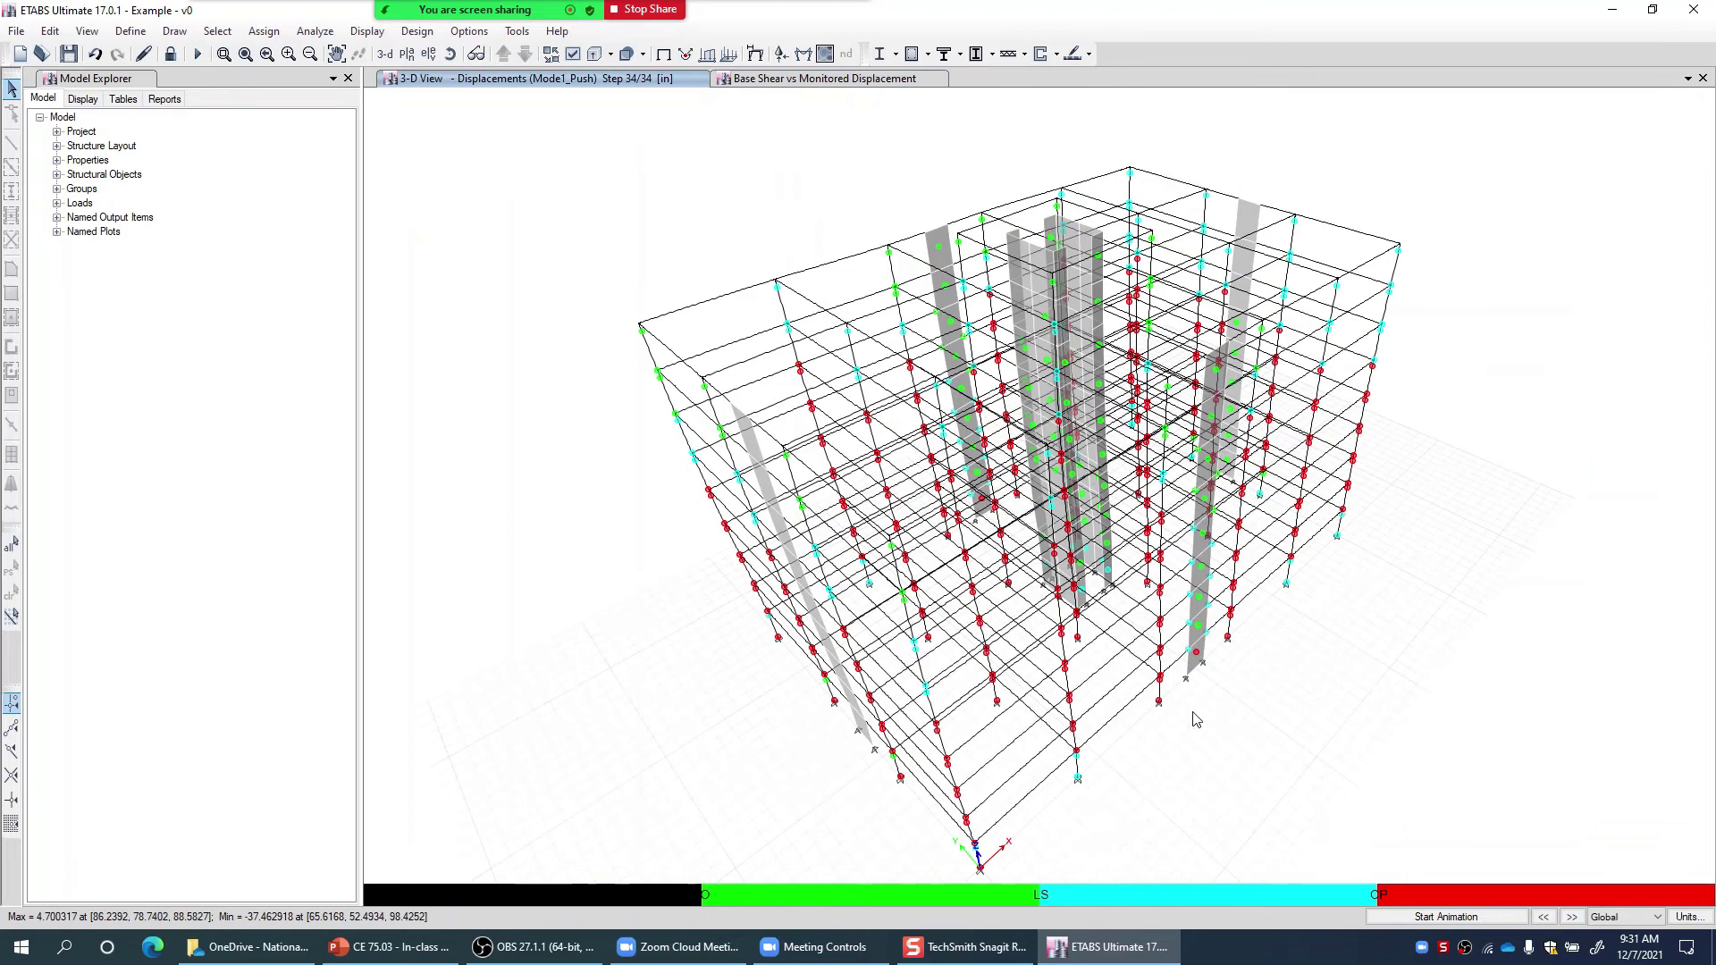
{"action": "mouse_move", "coordinate": [1190, 612]}
Open Hinge Results for C1H17, review its identification properties, and show individual fiber results
{"action": "left_click", "coordinate": [374, 31]}
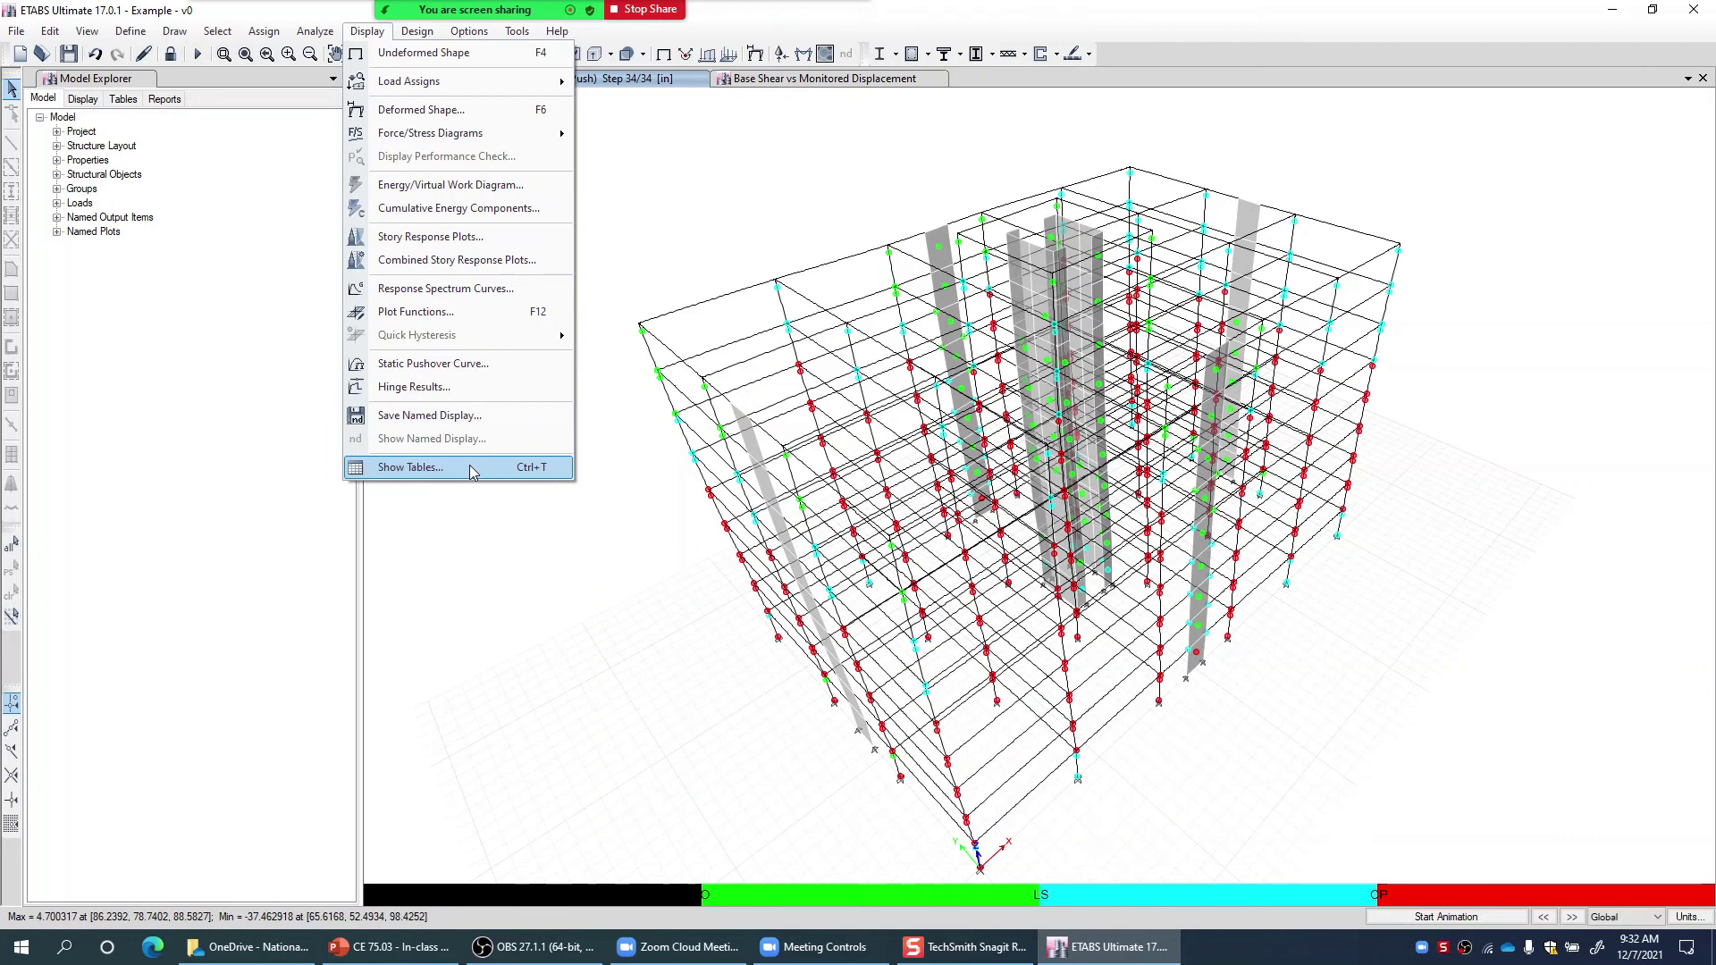
{"action": "left_click", "coordinate": [471, 387]}
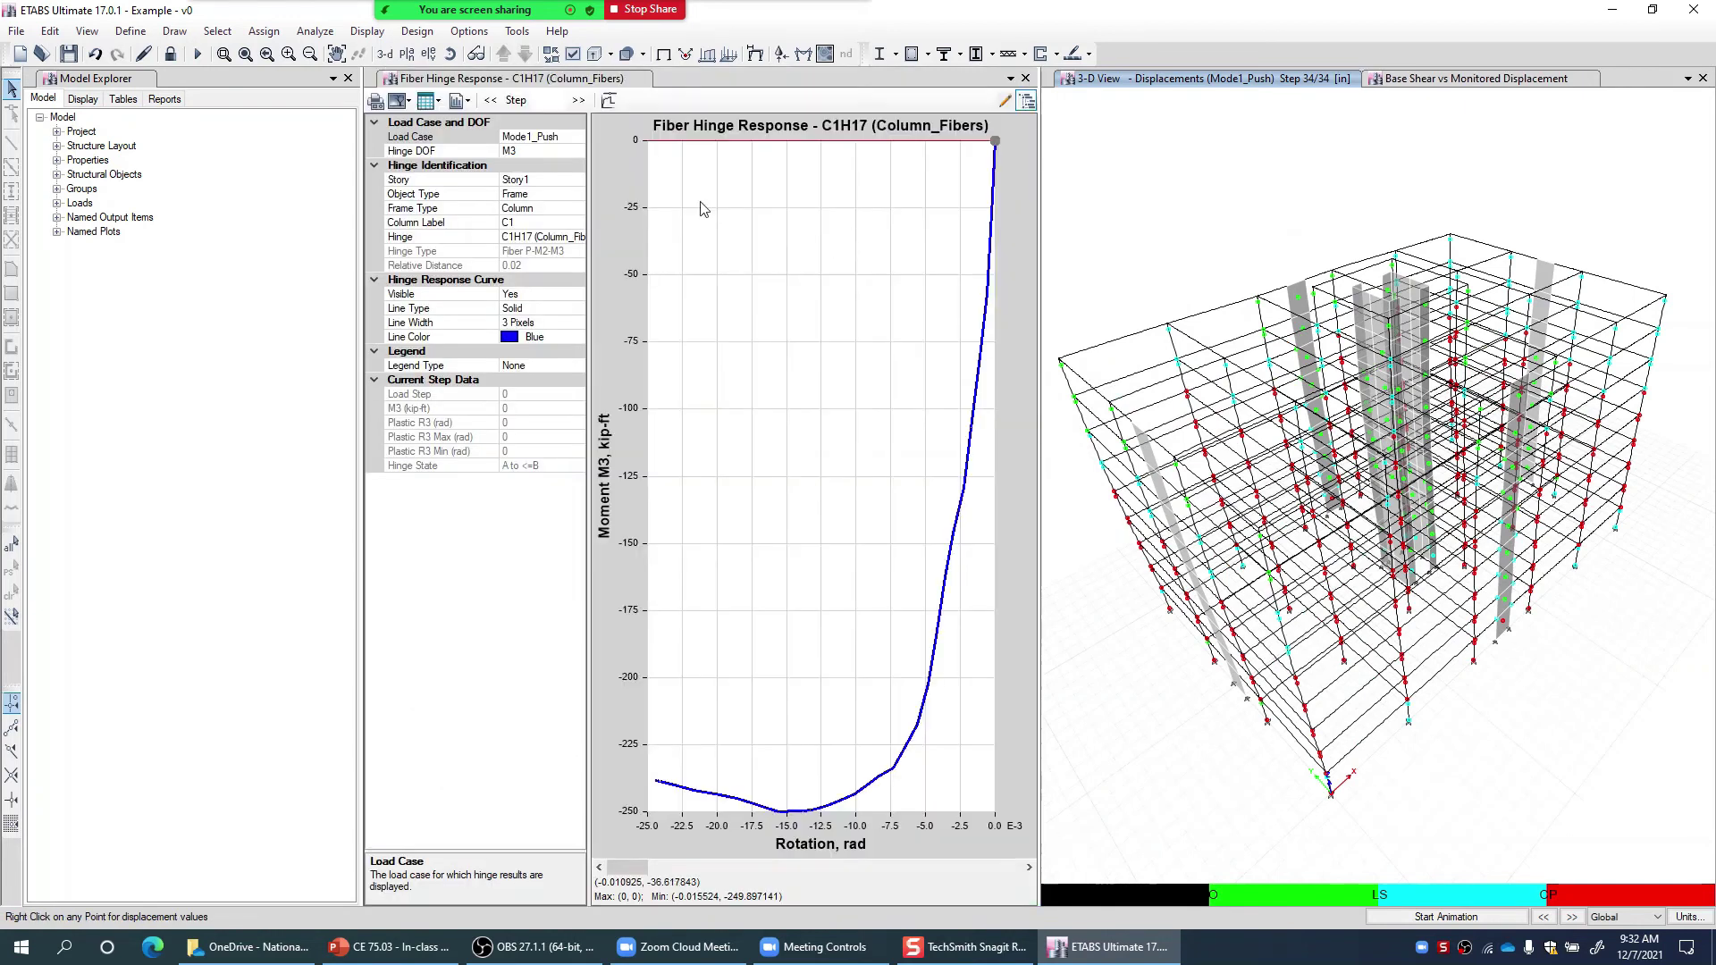
{"action": "left_click", "coordinate": [543, 180]}
{"action": "left_click", "coordinate": [531, 196]}
{"action": "left_click", "coordinate": [534, 209]}
{"action": "left_click", "coordinate": [506, 238]}
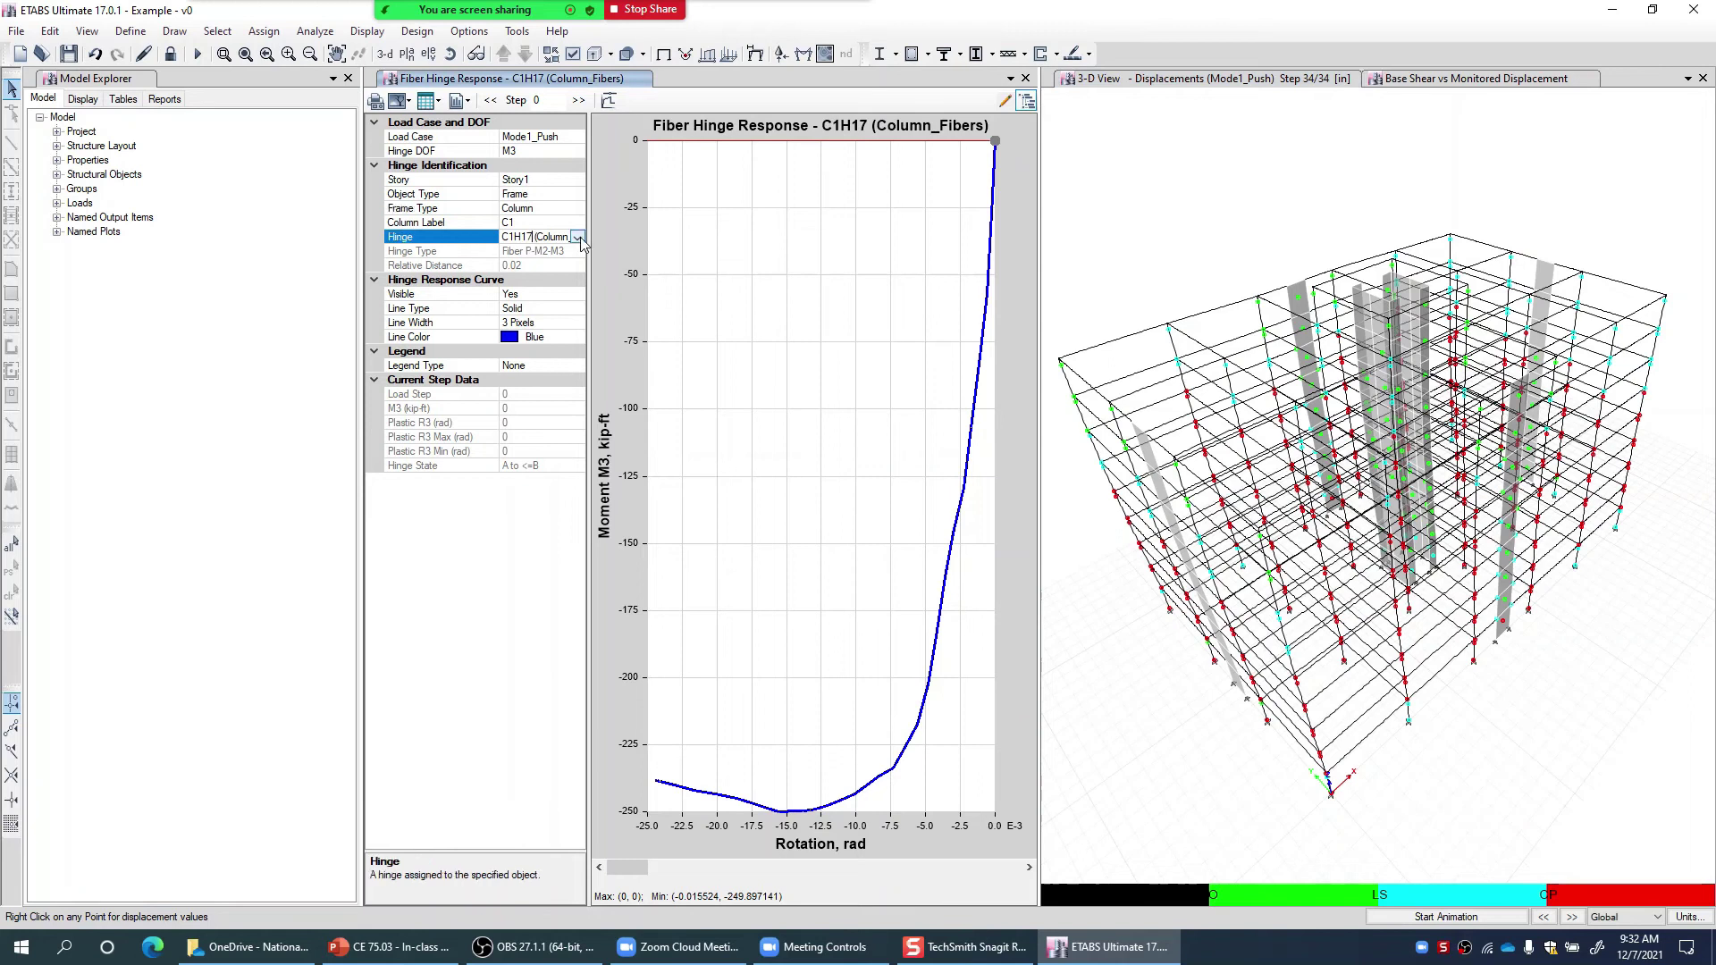
{"action": "left_click", "coordinate": [608, 101]}
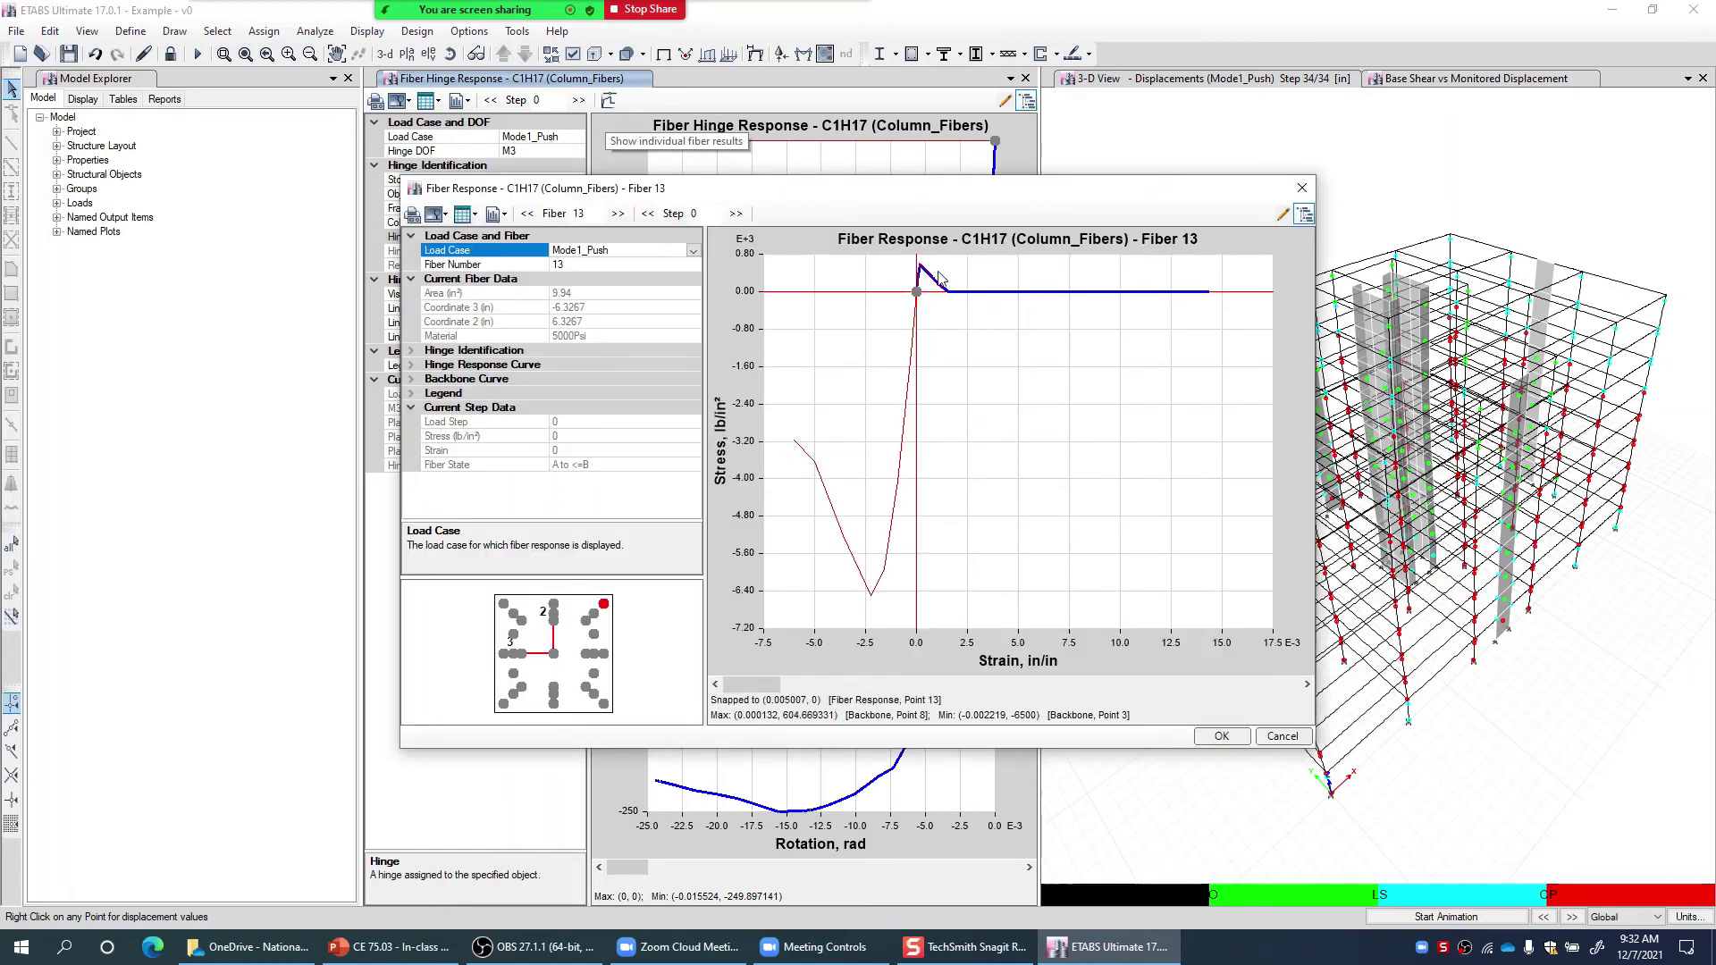
{"action": "left_click", "coordinate": [570, 265]}
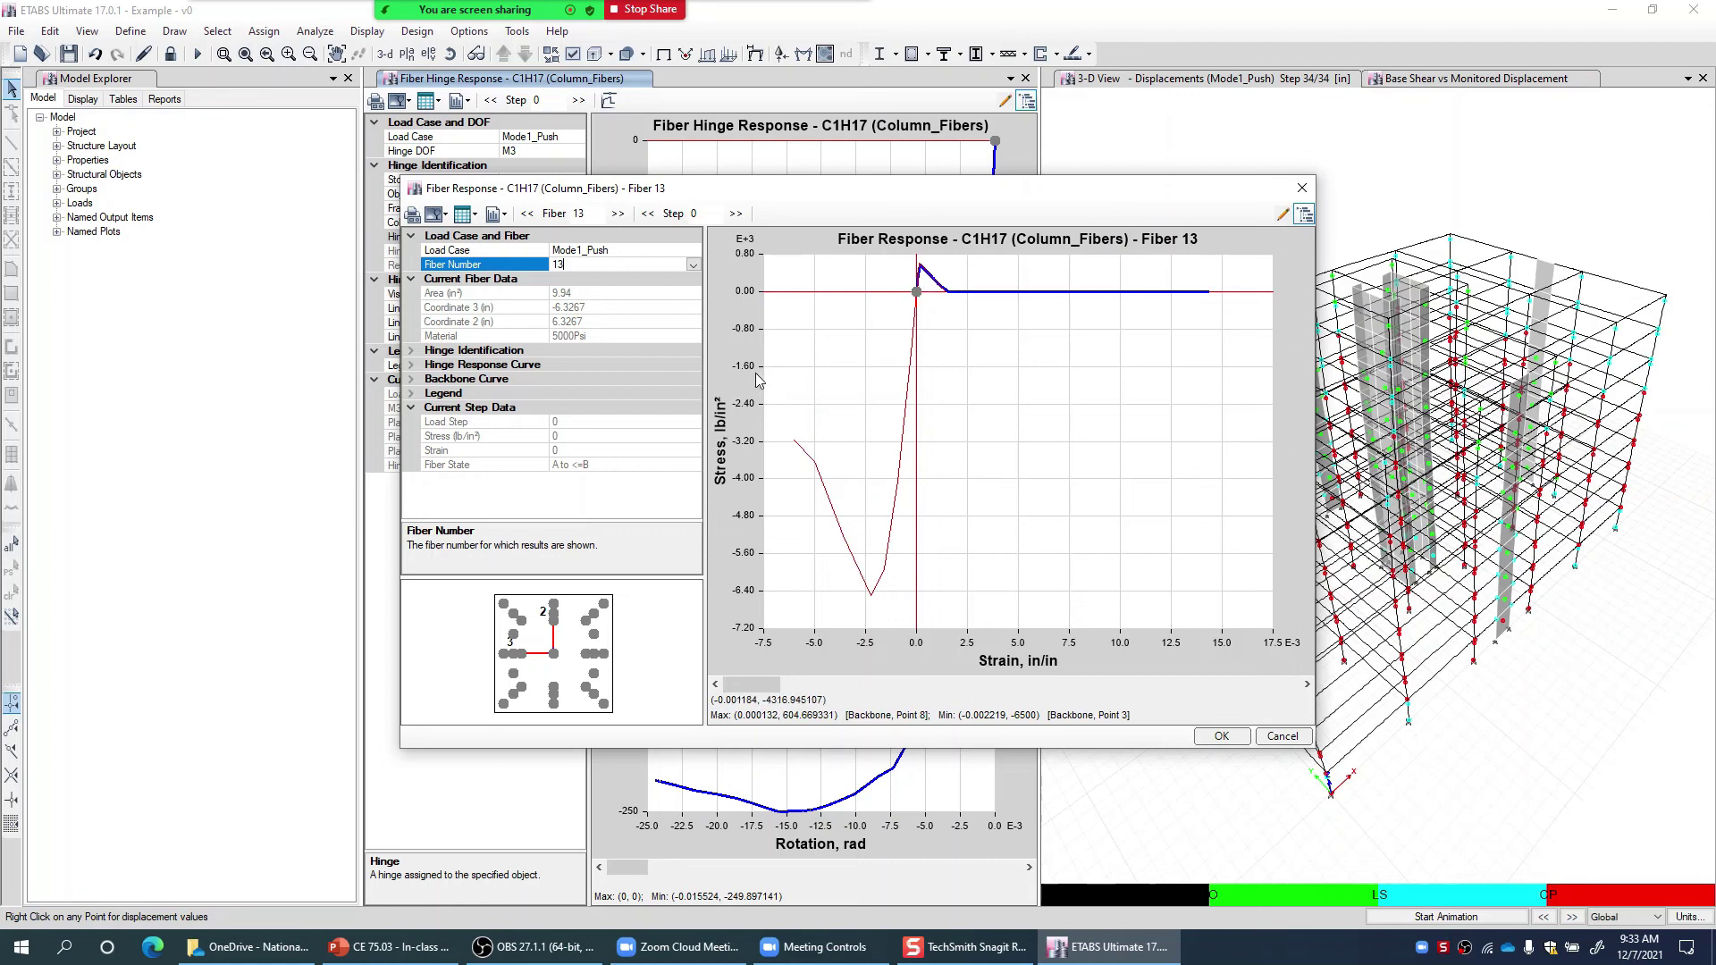
Confirm fiber 13 and step its stress-strain response forward through steps 5, 7 and 16
{"action": "left_click", "coordinate": [682, 250]}
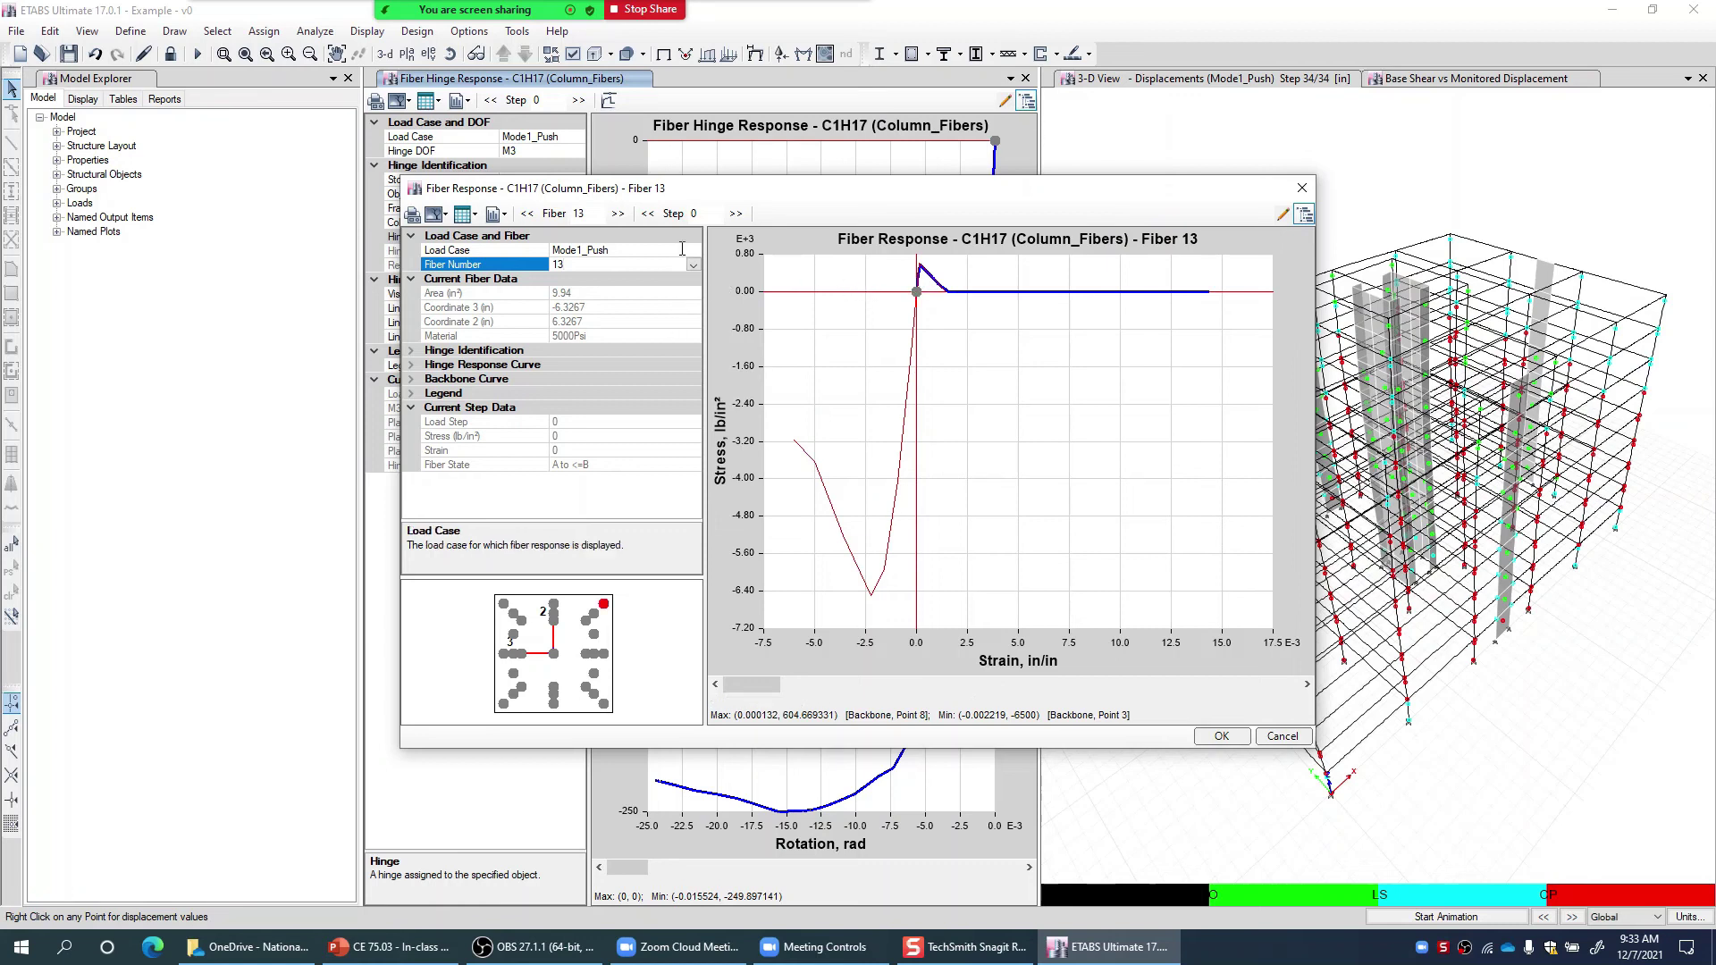
{"action": "left_click", "coordinate": [735, 214]}
{"action": "left_click", "coordinate": [735, 214]}
{"action": "left_click", "coordinate": [736, 214]}
{"action": "left_click", "coordinate": [736, 214]}
{"action": "left_click", "coordinate": [735, 214]}
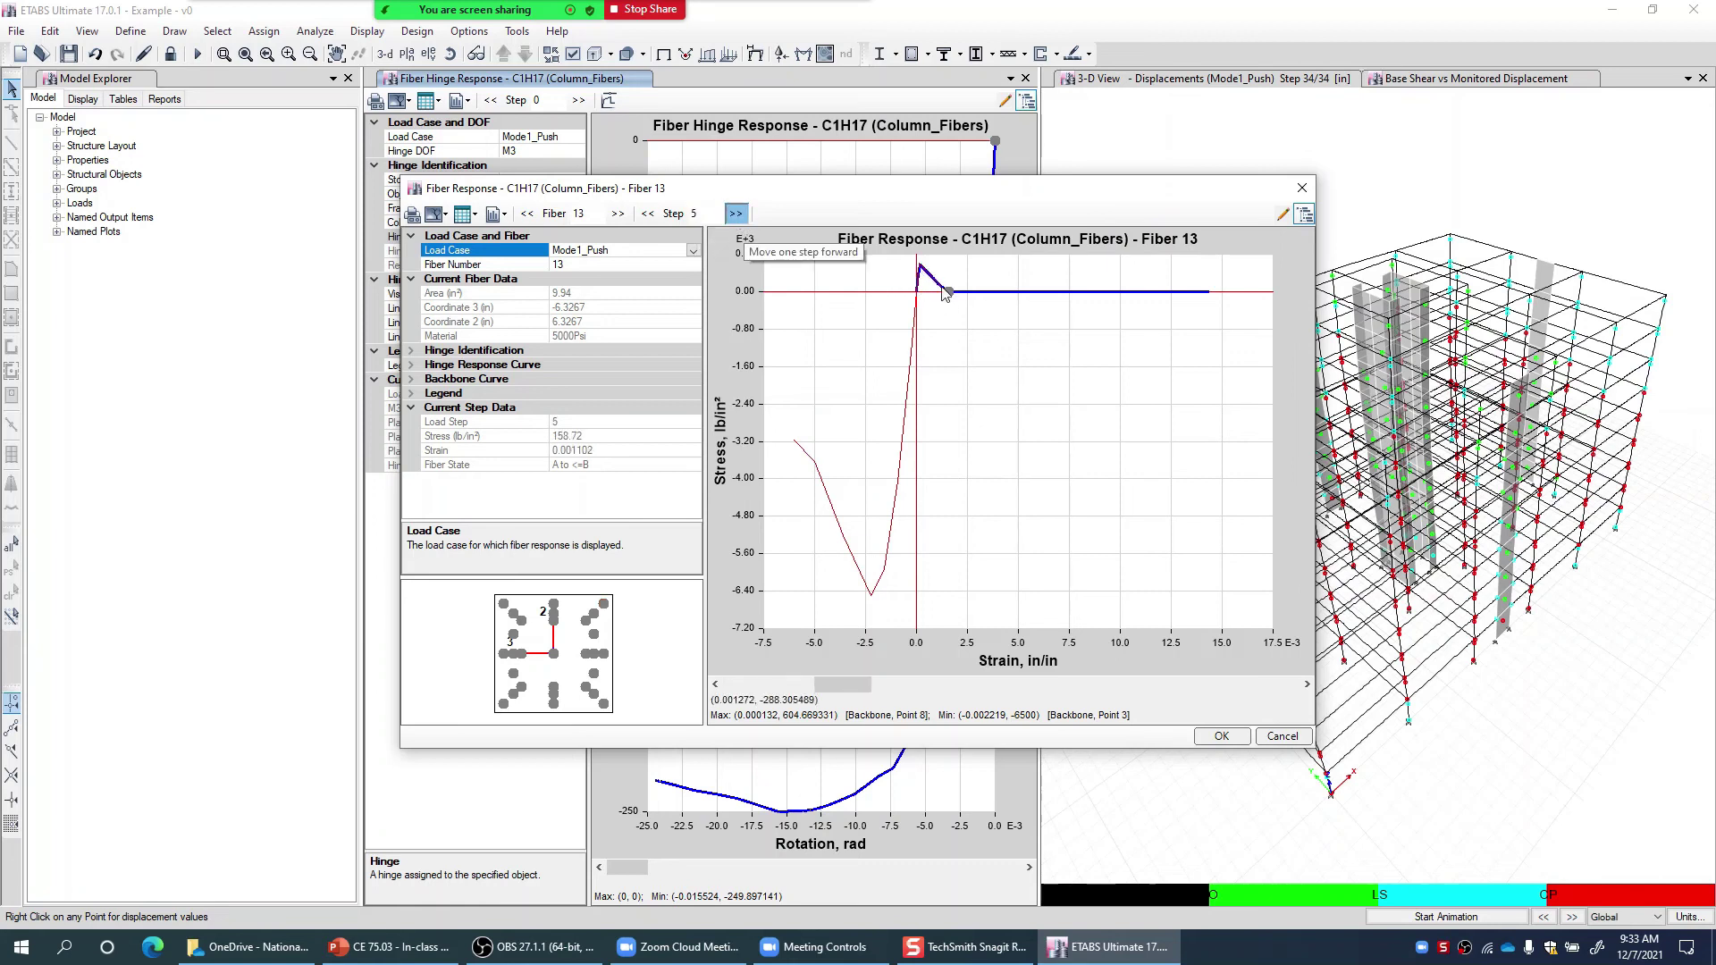
{"action": "left_click", "coordinate": [736, 214]}
{"action": "left_click", "coordinate": [735, 215]}
{"action": "left_click", "coordinate": [741, 216]}
{"action": "left_click", "coordinate": [742, 217]}
{"action": "left_click", "coordinate": [742, 216]}
{"action": "left_click", "coordinate": [742, 217]}
{"action": "left_click", "coordinate": [742, 216]}
{"action": "left_click", "coordinate": [742, 216]}
{"action": "left_click", "coordinate": [742, 217]}
{"action": "left_click", "coordinate": [741, 216]}
{"action": "left_click", "coordinate": [736, 214]}
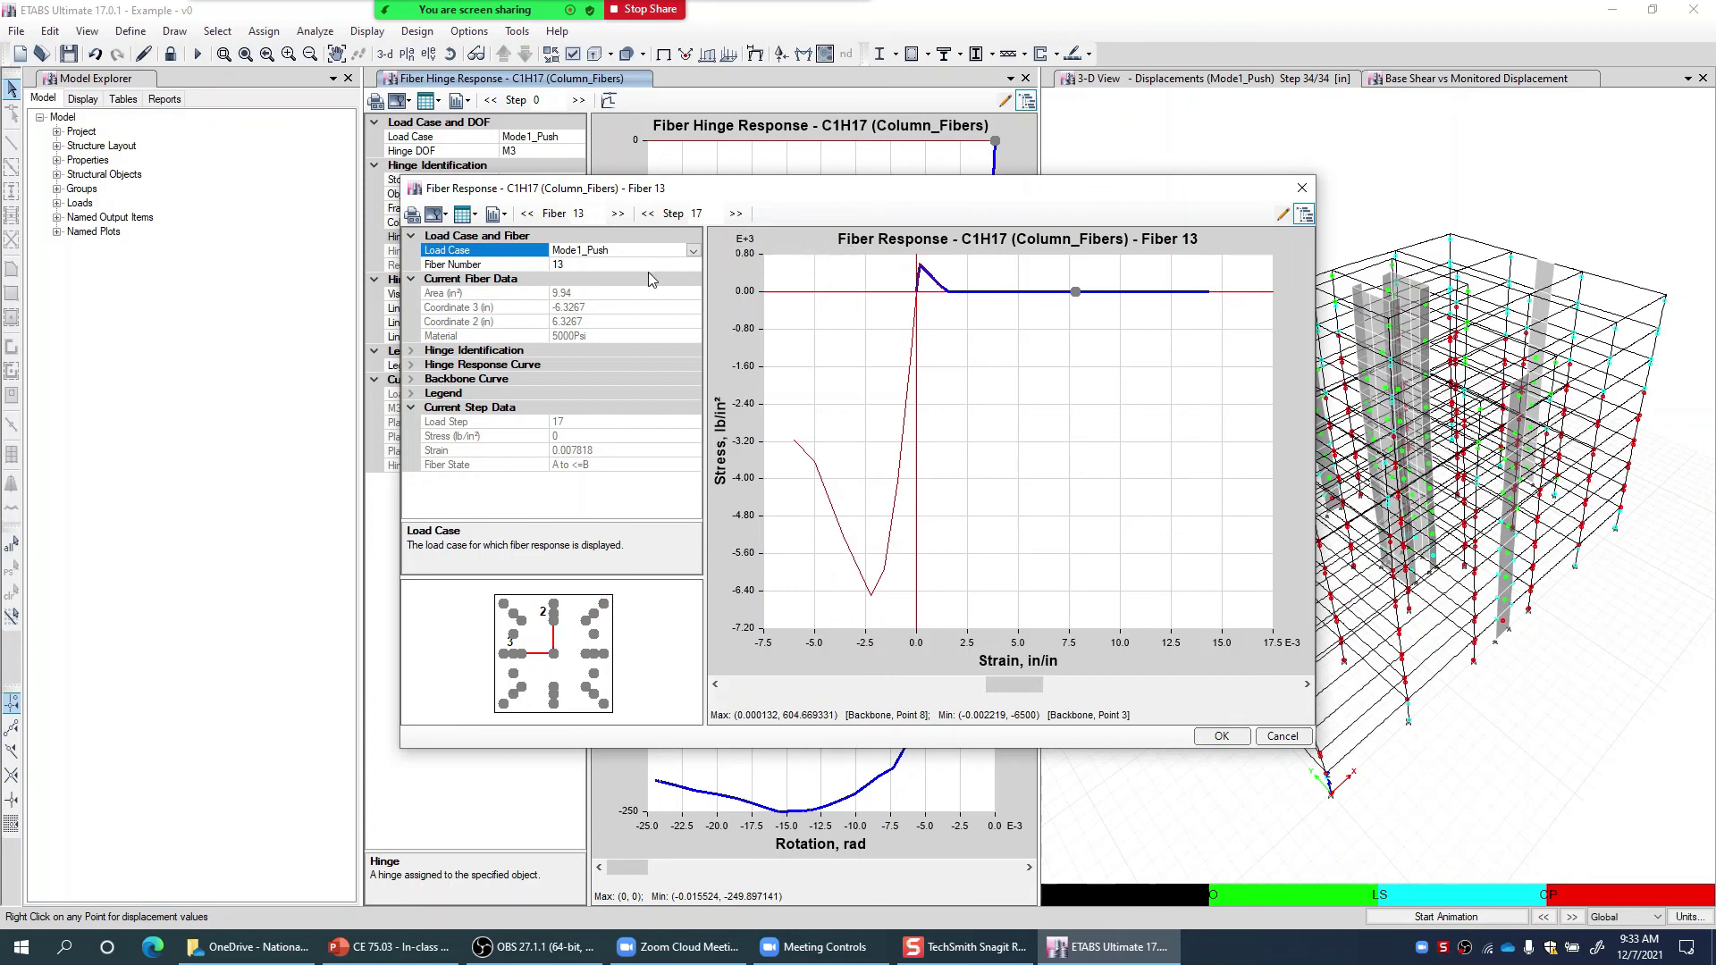
Step fiber 13's response back to step 4, then forward to step 6 where stress is zero
{"action": "left_click", "coordinate": [647, 213]}
{"action": "left_click", "coordinate": [647, 213]}
{"action": "left_click", "coordinate": [647, 214]}
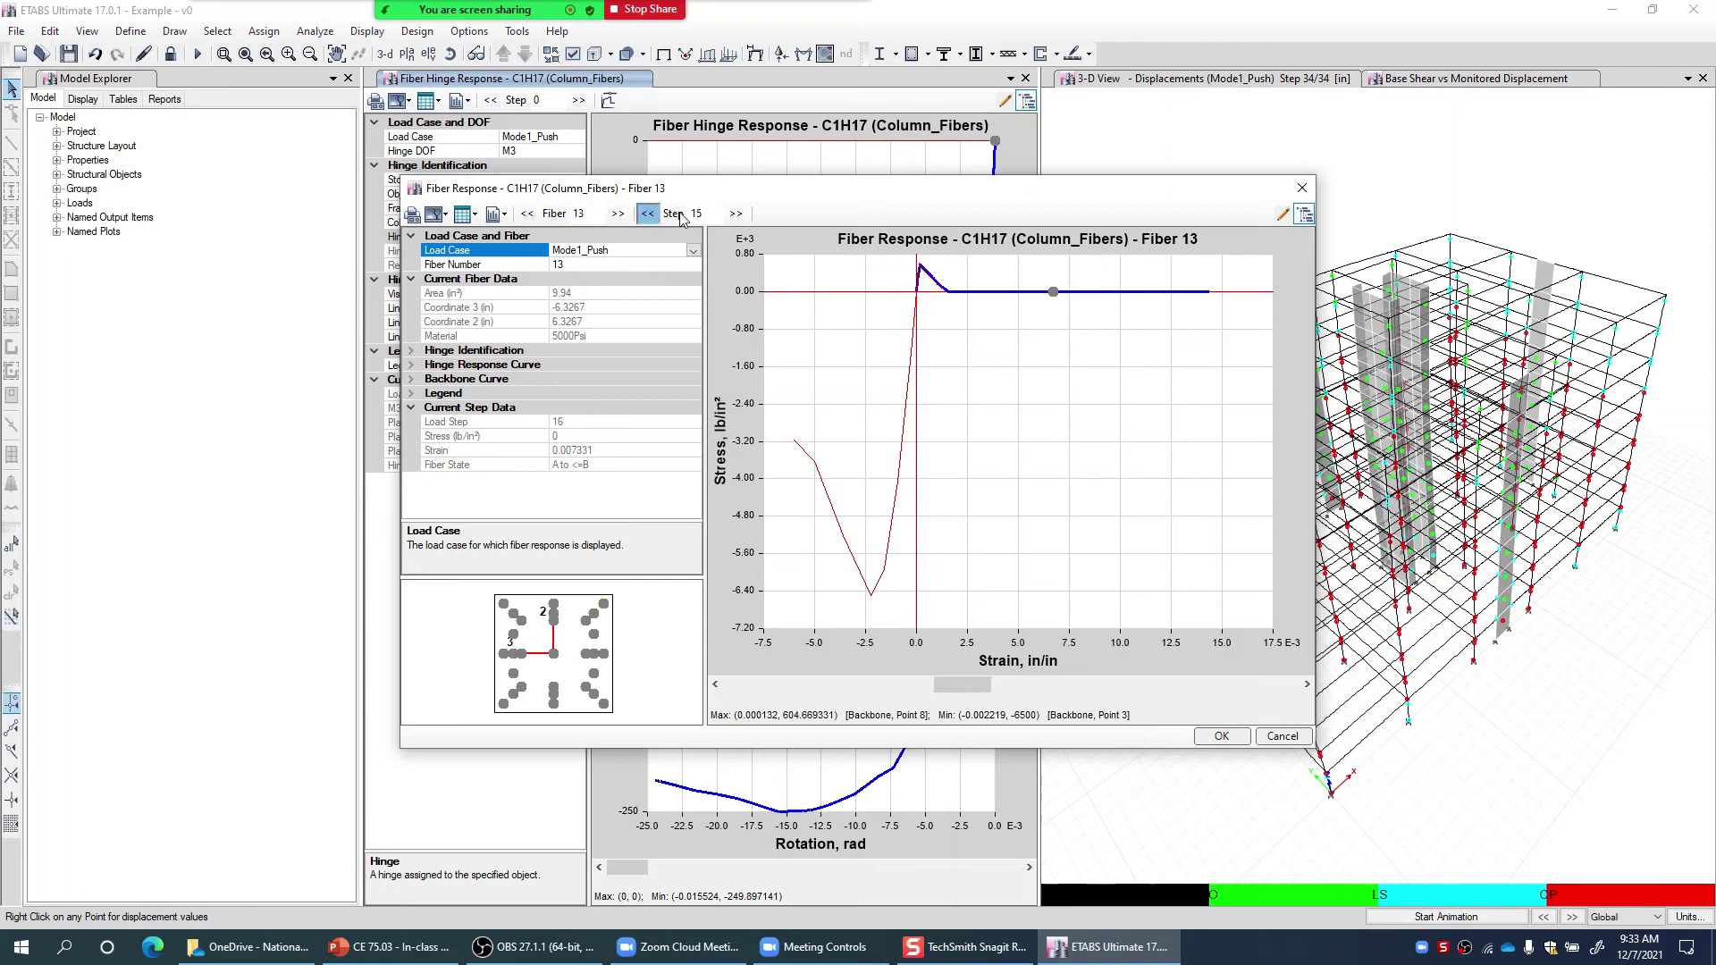
{"action": "left_click", "coordinate": [647, 214]}
{"action": "left_click", "coordinate": [647, 213]}
{"action": "left_click", "coordinate": [647, 213]}
{"action": "left_click", "coordinate": [647, 214]}
{"action": "left_click", "coordinate": [647, 213]}
{"action": "left_click", "coordinate": [647, 214]}
{"action": "left_click", "coordinate": [647, 214]}
{"action": "left_click", "coordinate": [647, 213]}
{"action": "left_click", "coordinate": [647, 214]}
{"action": "left_click", "coordinate": [647, 213]}
{"action": "left_click", "coordinate": [647, 214]}
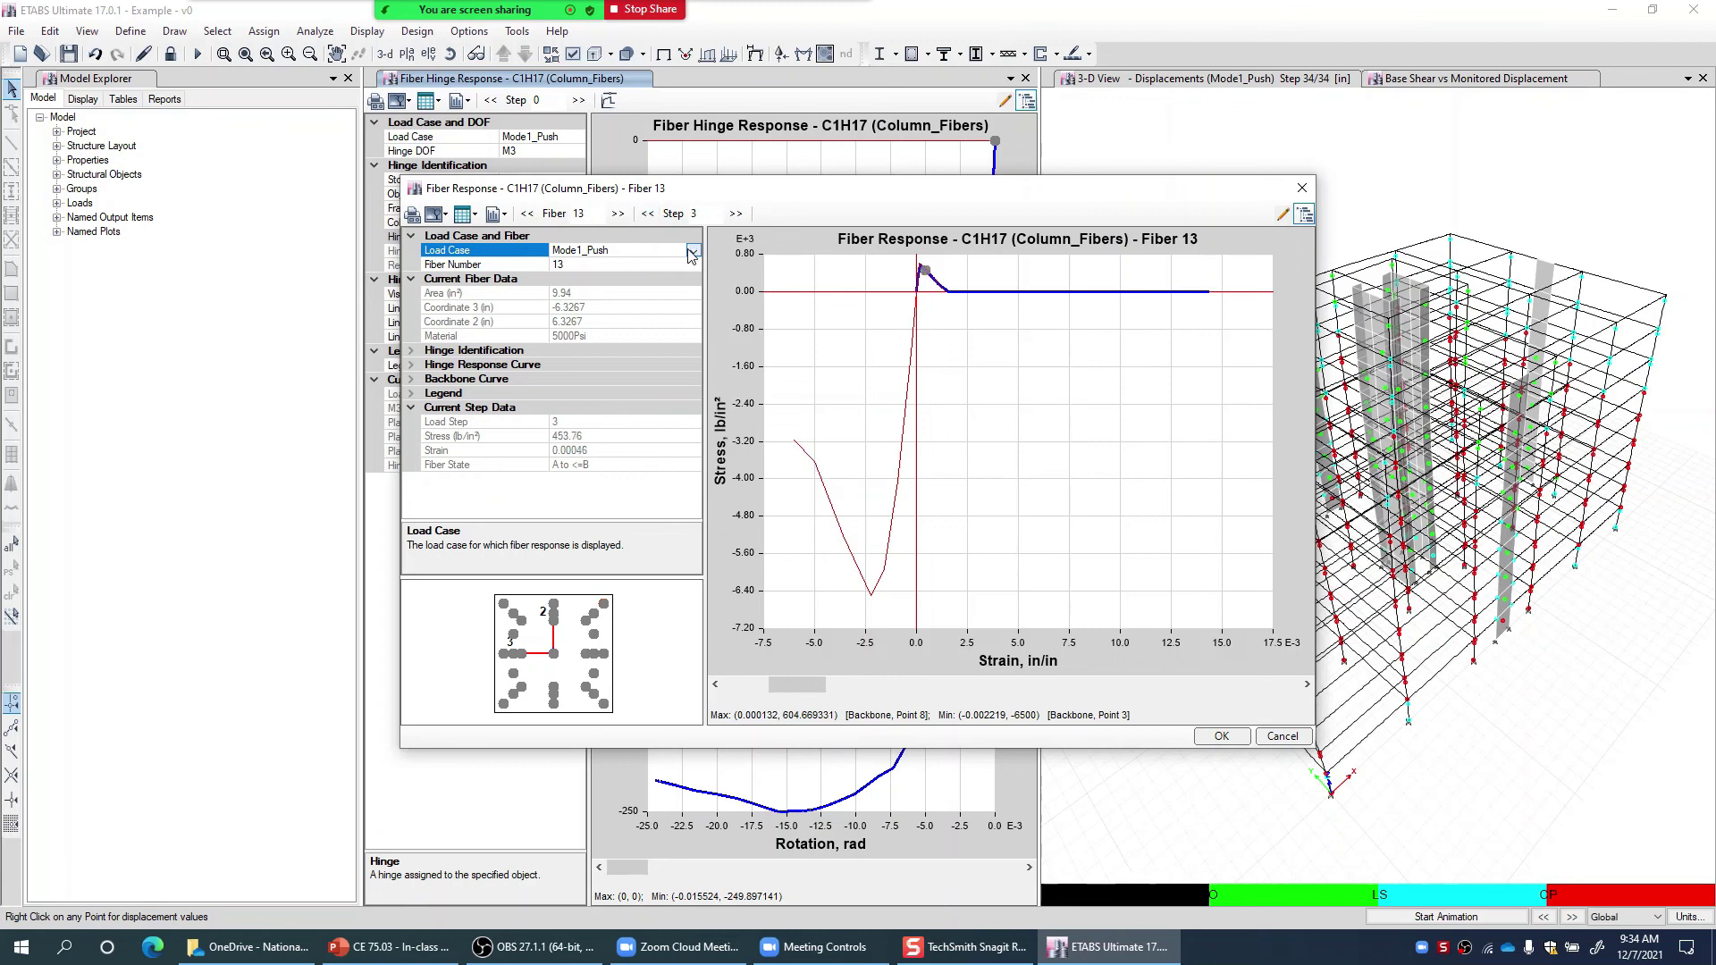
{"action": "mouse_move", "coordinate": [930, 286]}
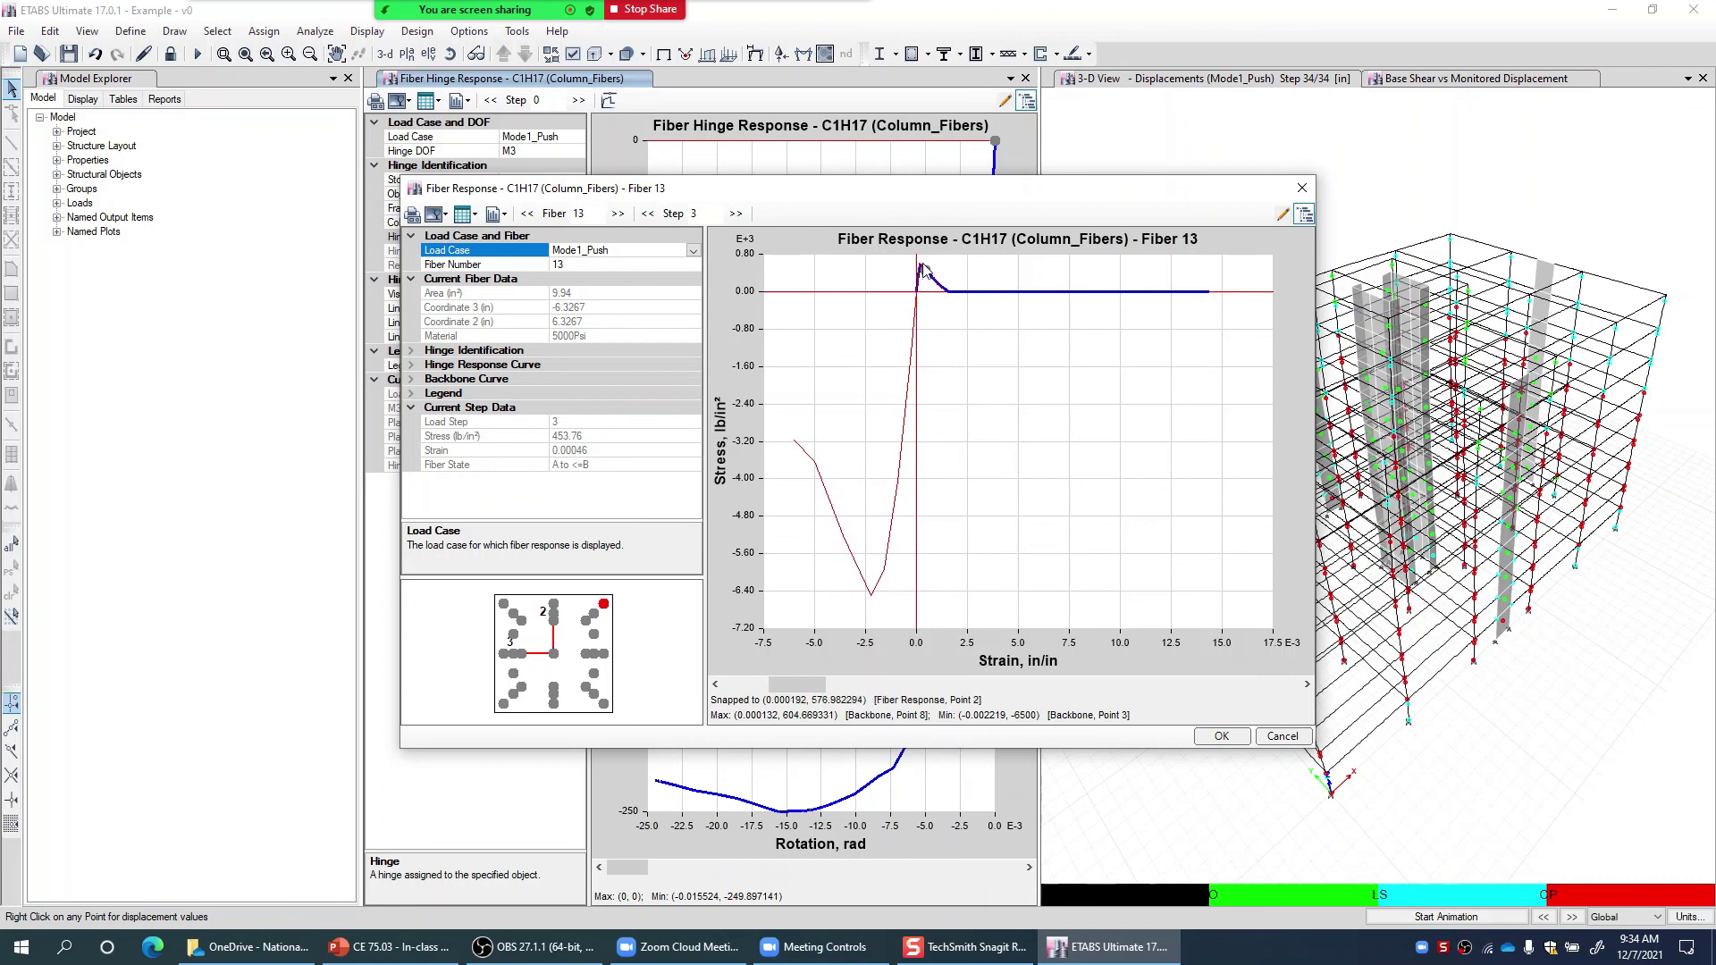
{"action": "left_click", "coordinate": [734, 214]}
{"action": "left_click", "coordinate": [734, 214]}
{"action": "left_click", "coordinate": [735, 214]}
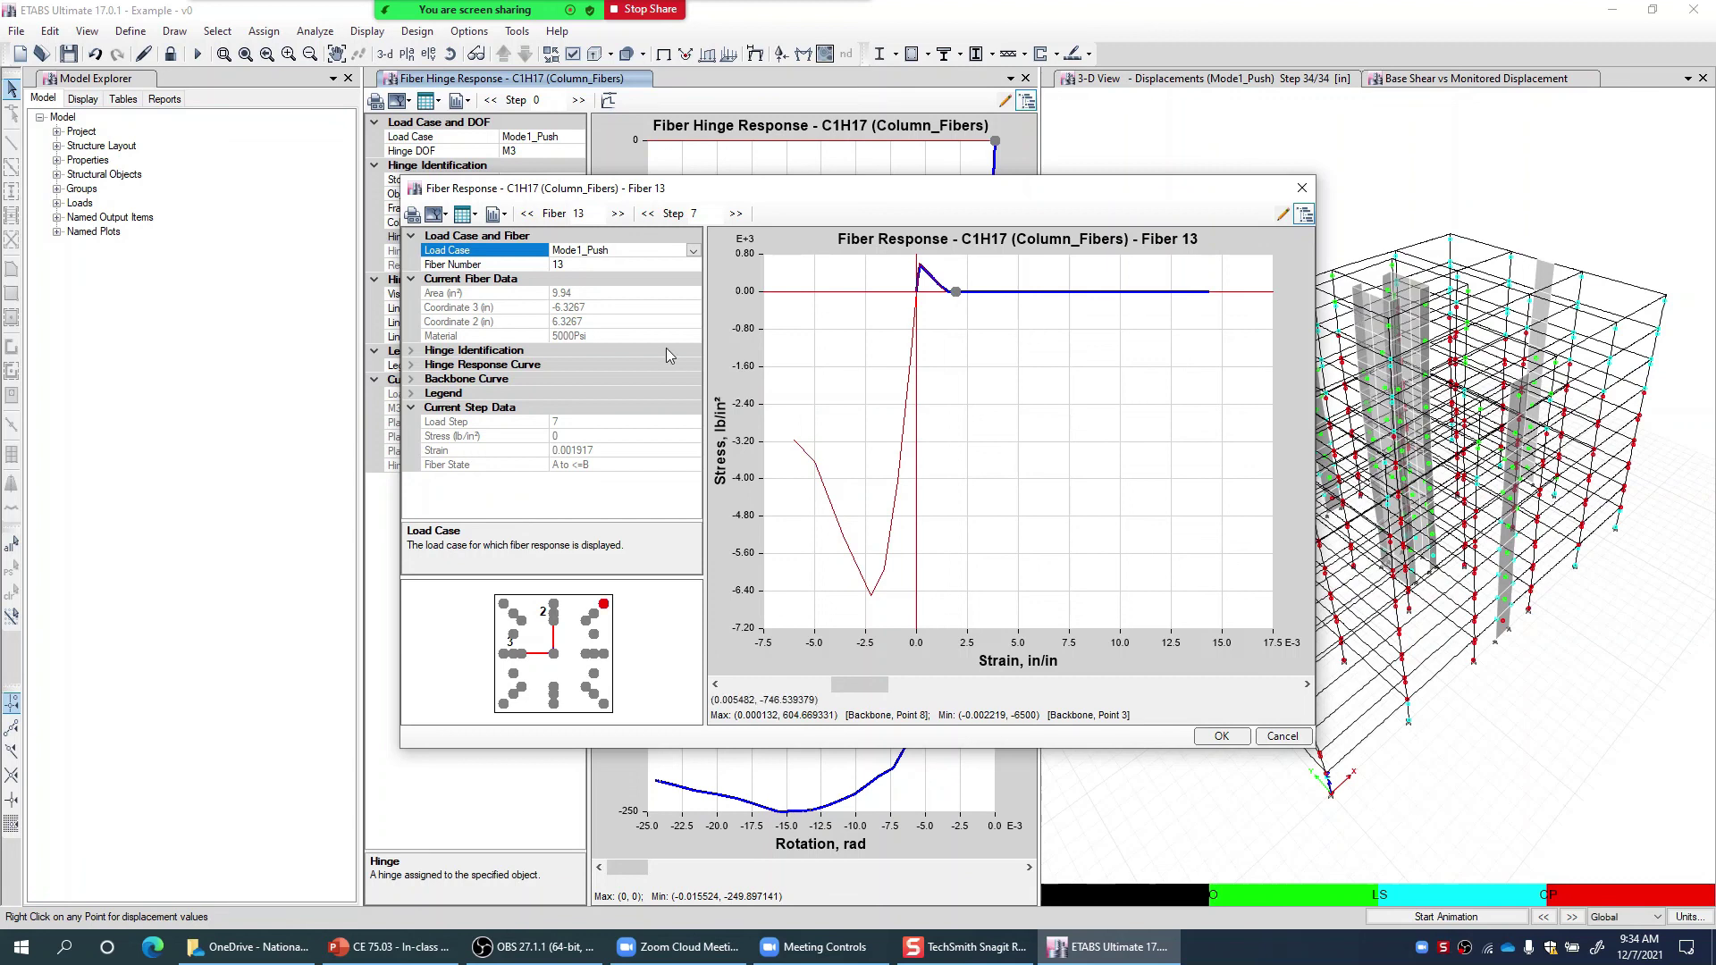
Change the Fiber Number to 7
{"action": "left_click", "coordinate": [688, 265]}
{"action": "left_click", "coordinate": [693, 266]}
{"action": "left_click", "coordinate": [607, 362]}
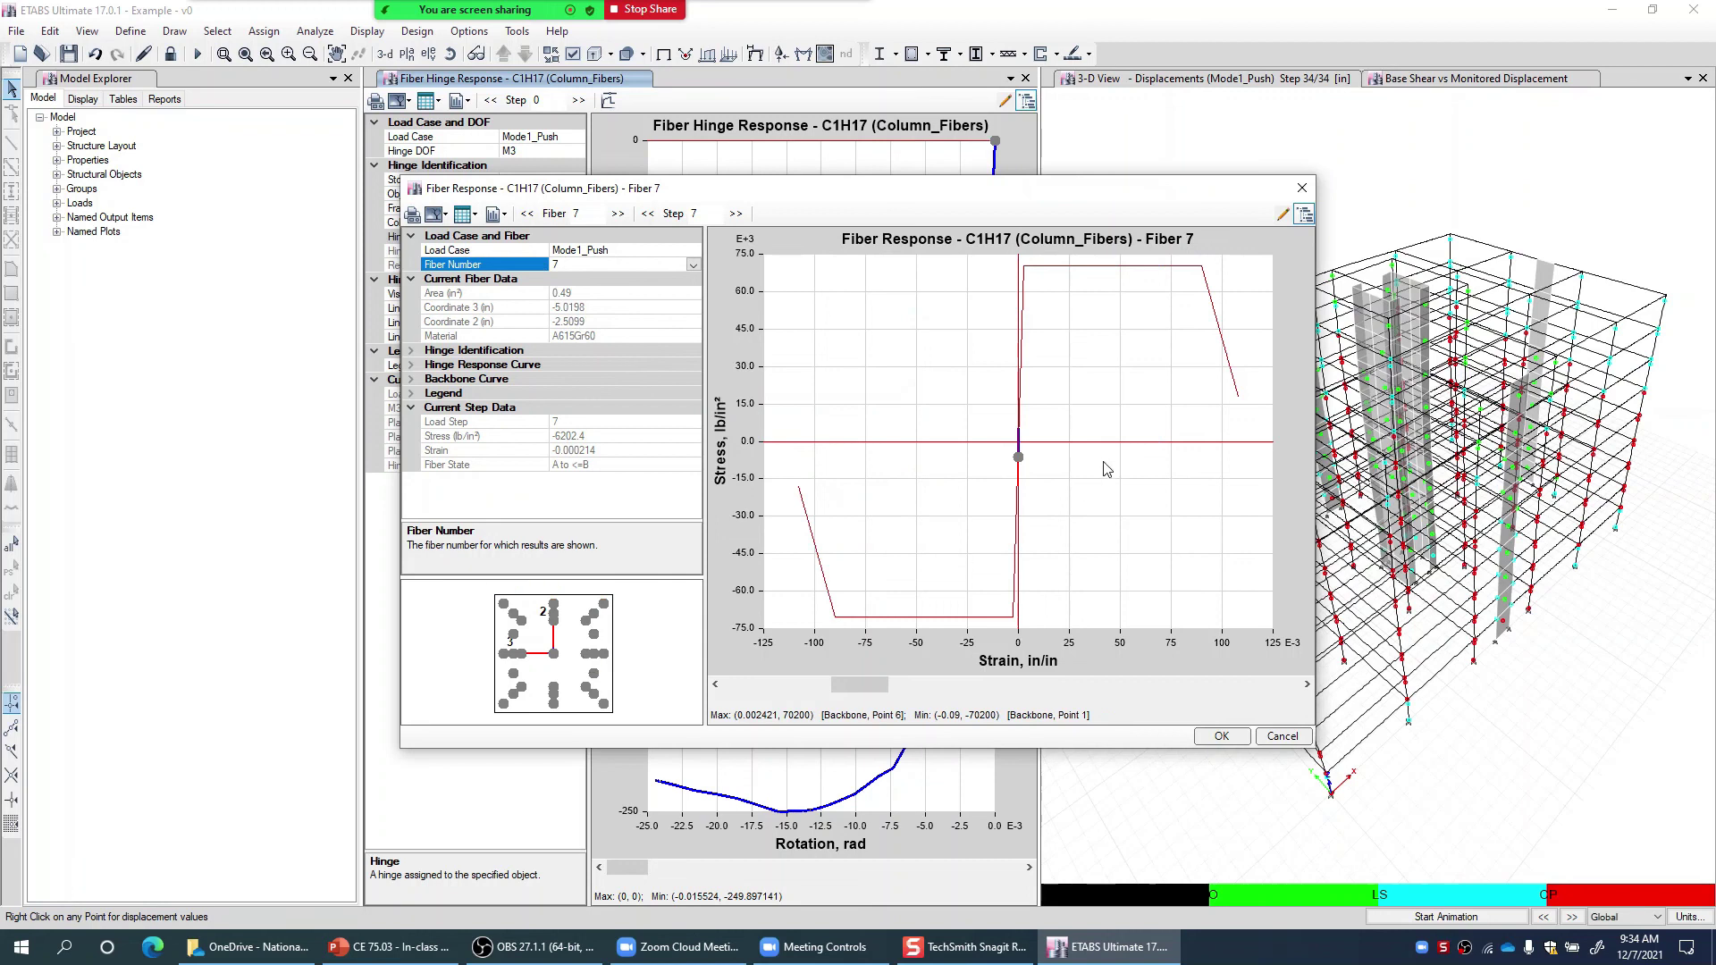
Advance fiber 7's A615Gr60 rebar response to step 29, stress −6305.8 lb/in², strain −0.000217
{"action": "mouse_move", "coordinate": [1024, 478]}
{"action": "left_click", "coordinate": [735, 214]}
{"action": "left_click", "coordinate": [735, 214]}
{"action": "double_click", "coordinate": [734, 214]}
{"action": "double_click", "coordinate": [735, 214]}
{"action": "left_click", "coordinate": [735, 215]}
{"action": "double_click", "coordinate": [734, 214]}
{"action": "double_click", "coordinate": [734, 215]}
{"action": "double_click", "coordinate": [734, 215]}
{"action": "left_click", "coordinate": [735, 215]}
{"action": "double_click", "coordinate": [735, 215]}
{"action": "double_click", "coordinate": [735, 214]}
{"action": "left_click", "coordinate": [735, 214]}
{"action": "double_click", "coordinate": [735, 214]}
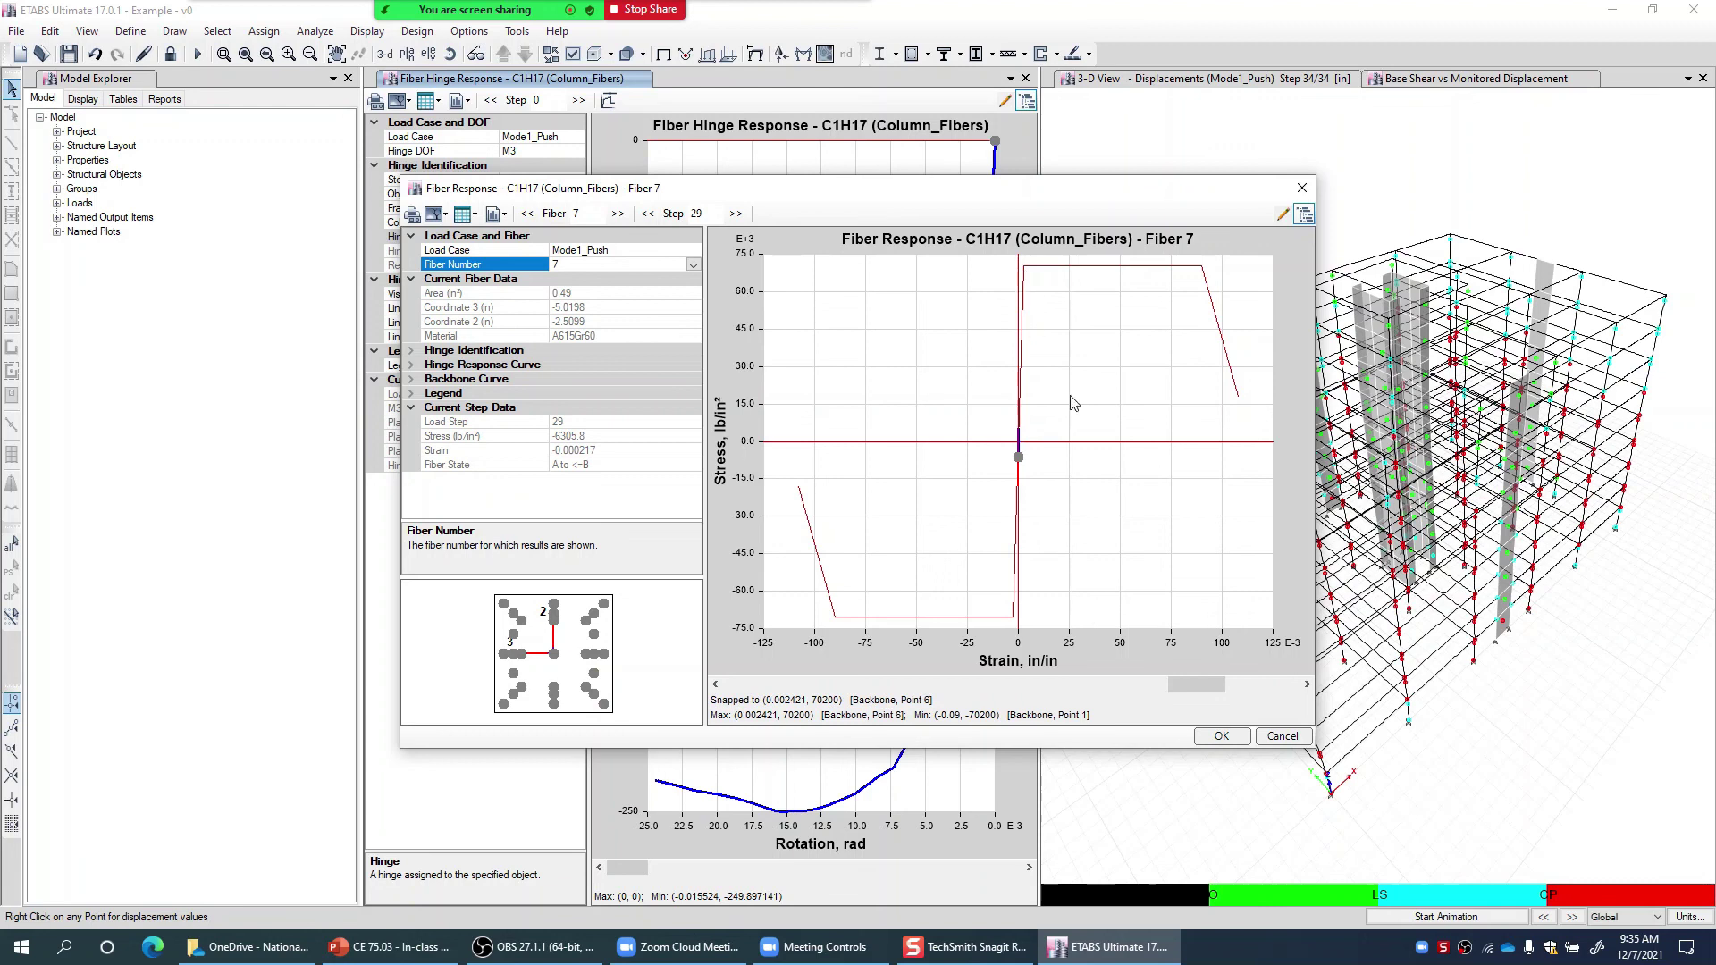
Cancel the Fiber Response window, then open and dismiss the Options menu
{"action": "left_click", "coordinate": [1281, 737]}
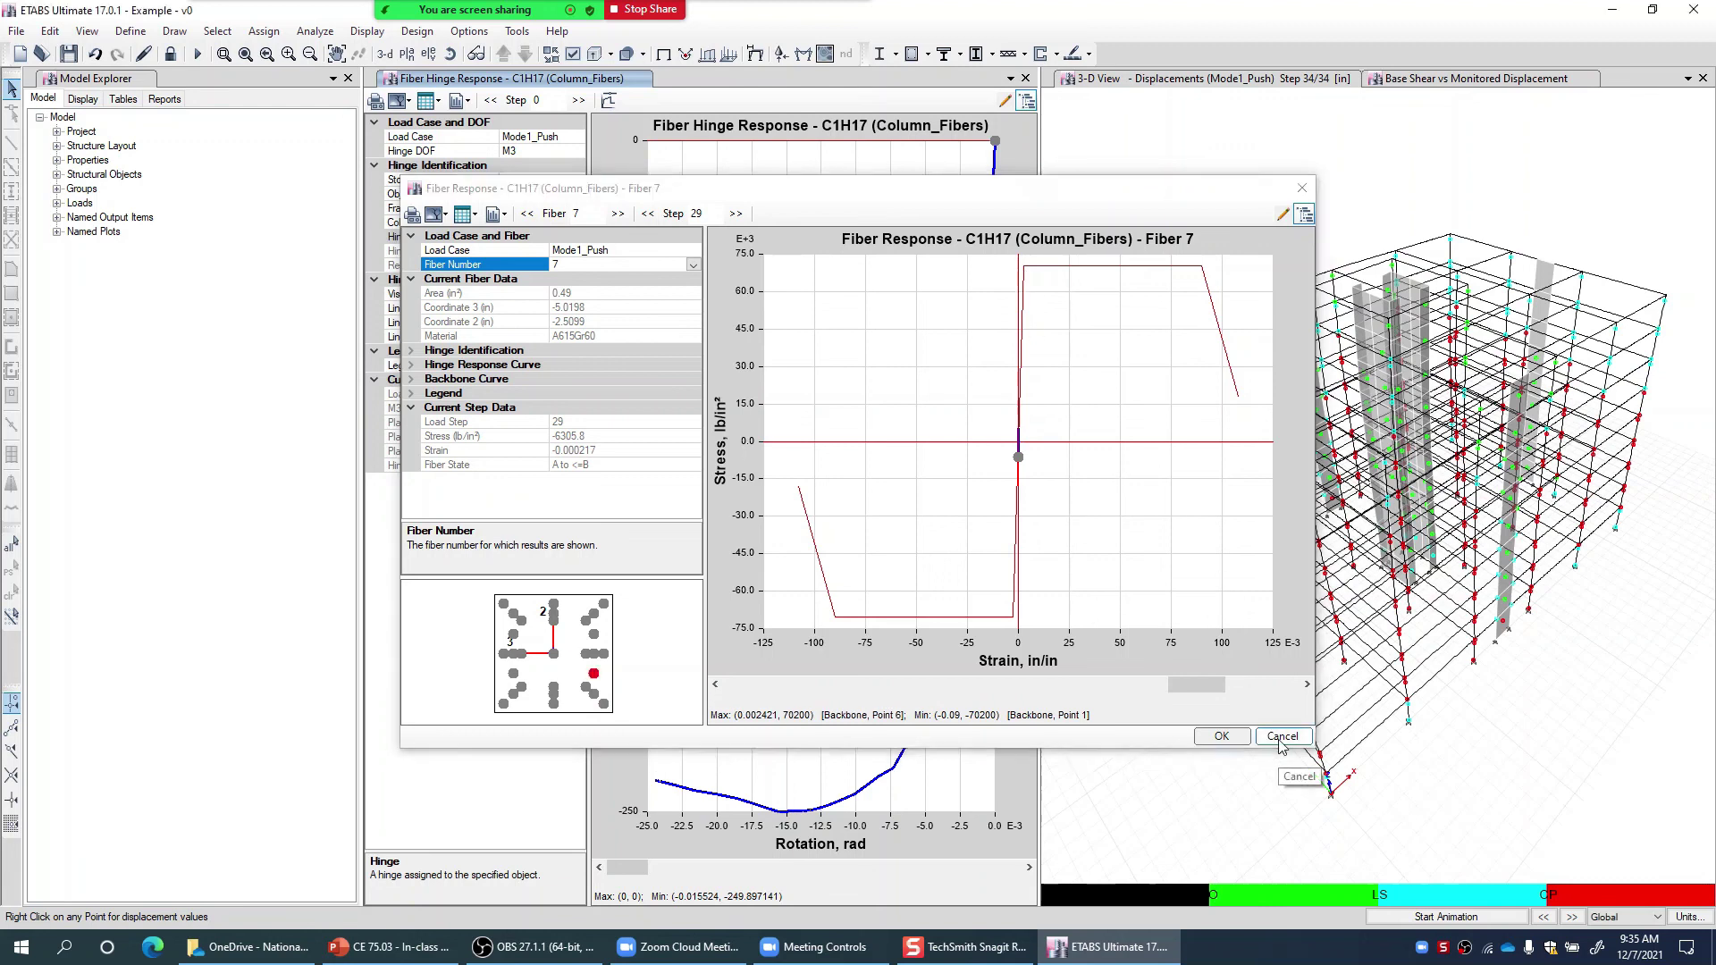
{"action": "left_click", "coordinate": [468, 33]}
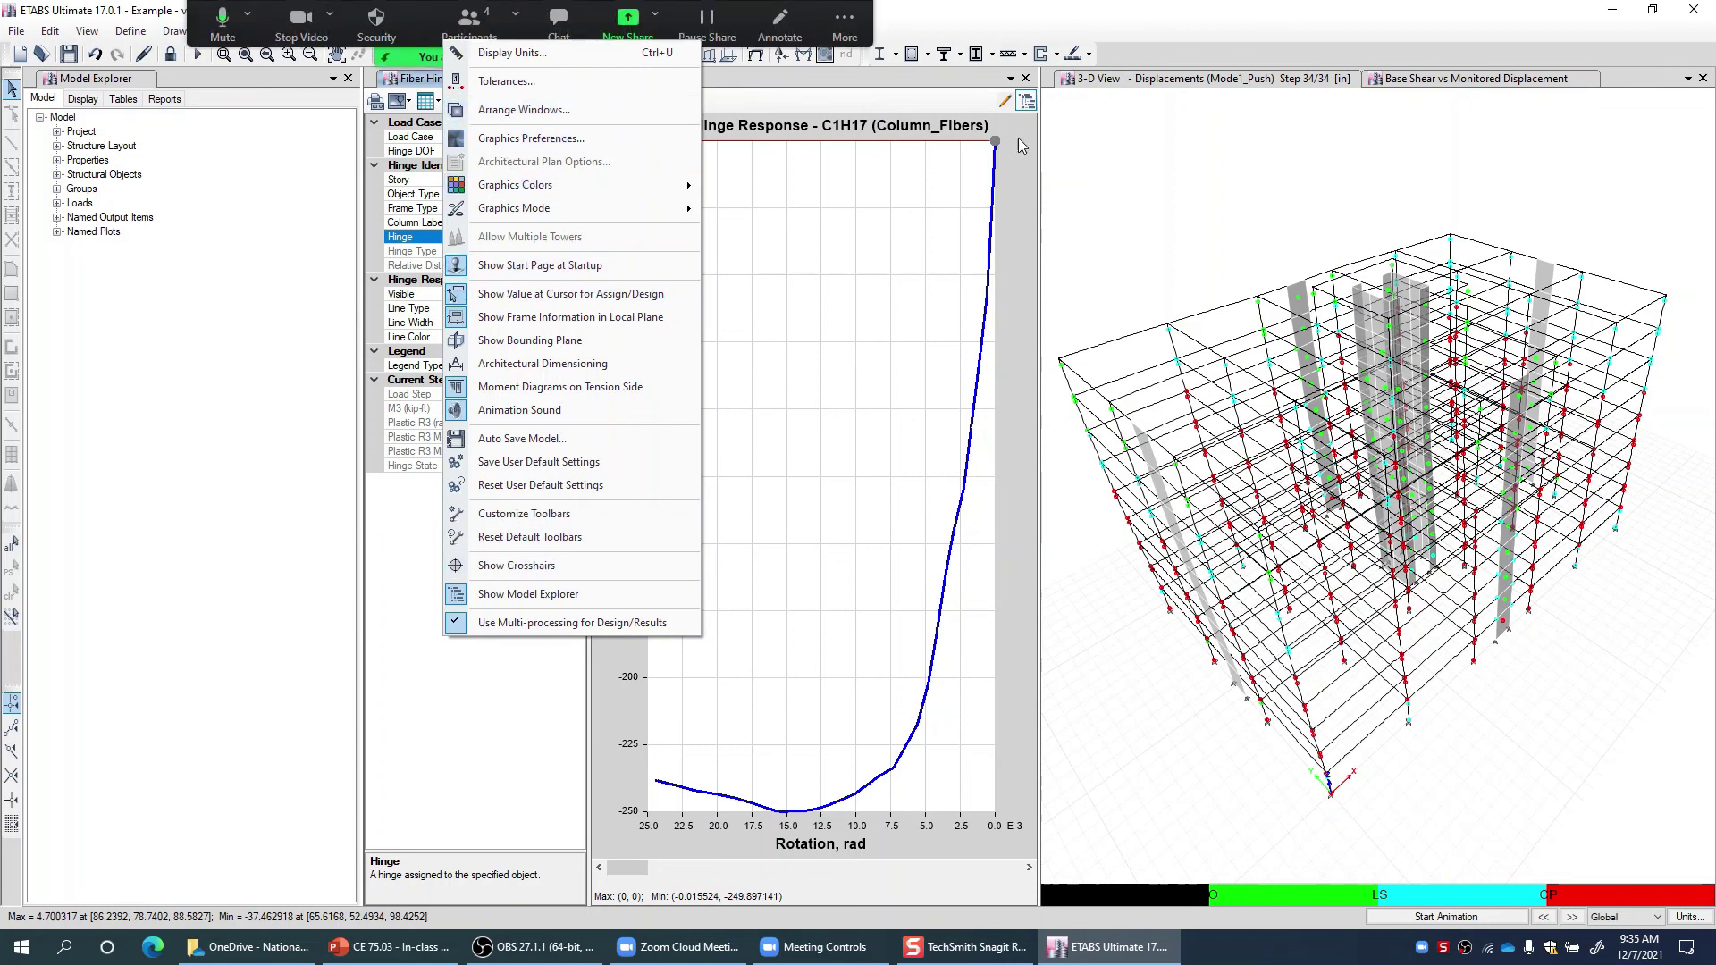
{"action": "left_click", "coordinate": [1101, 40]}
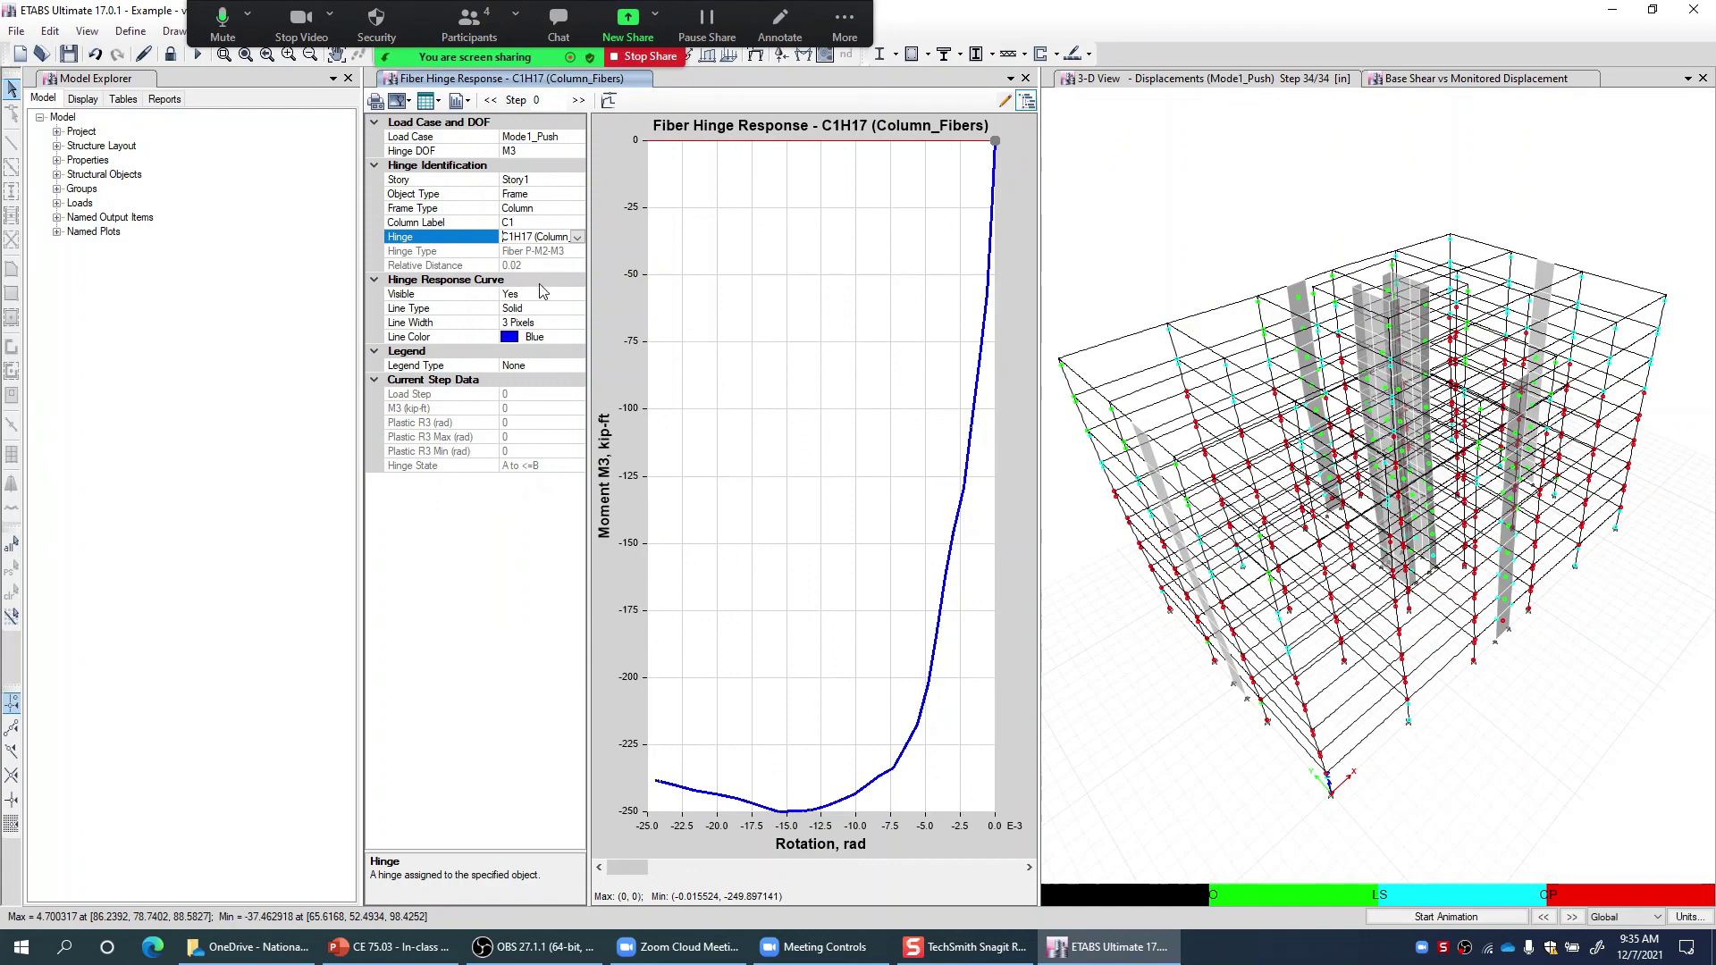